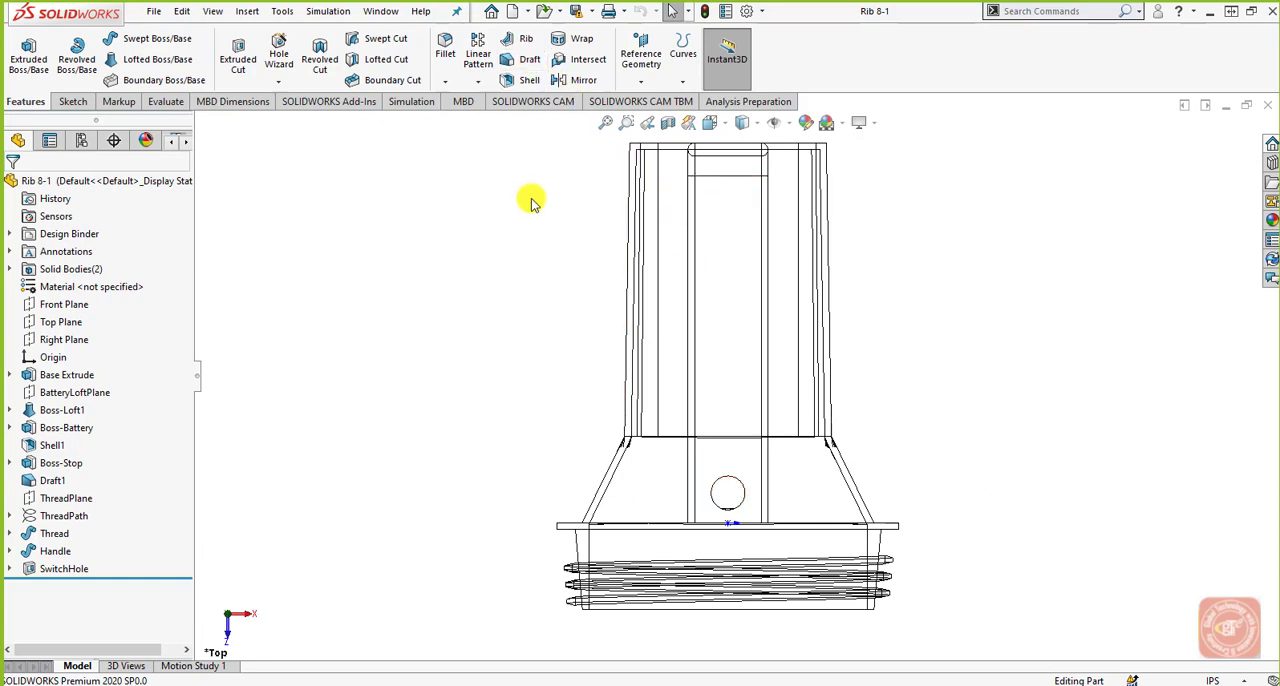
Start a sketch on the Top Plane and draw a horizontal line about 1.56 in long just inside the housing's closed end.
{"action": "left_click", "coordinate": [65, 324]}
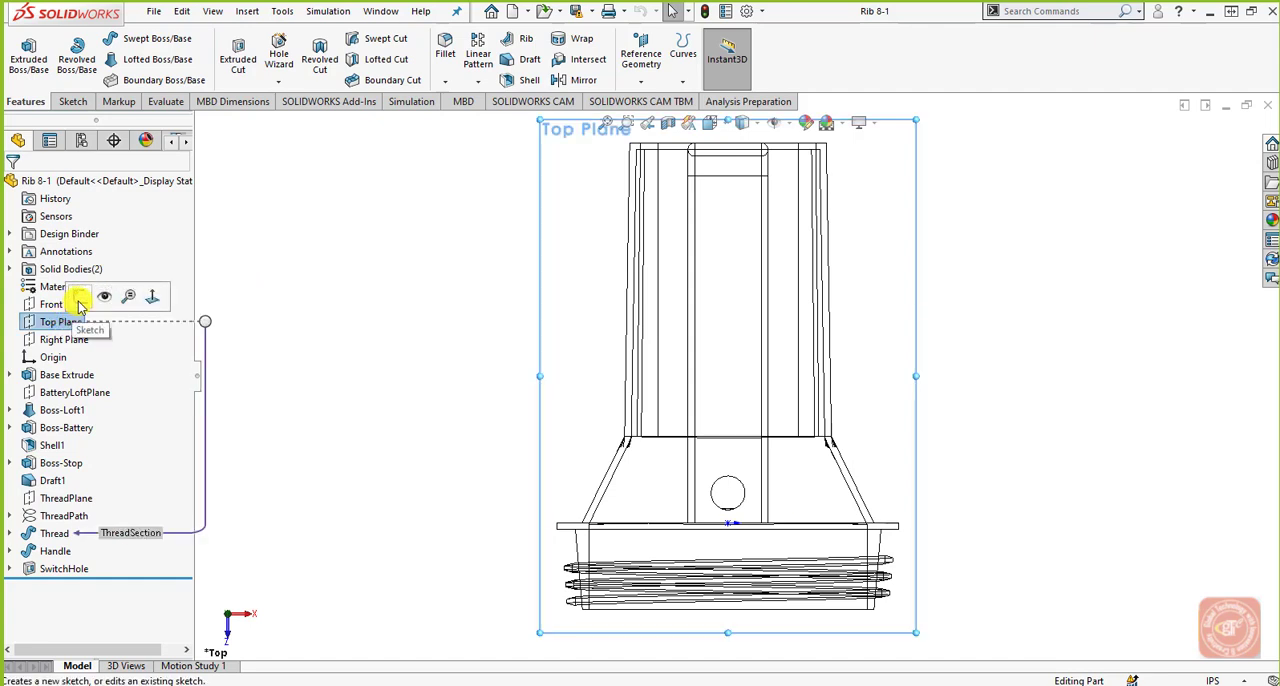
{"action": "left_click", "coordinate": [84, 298]}
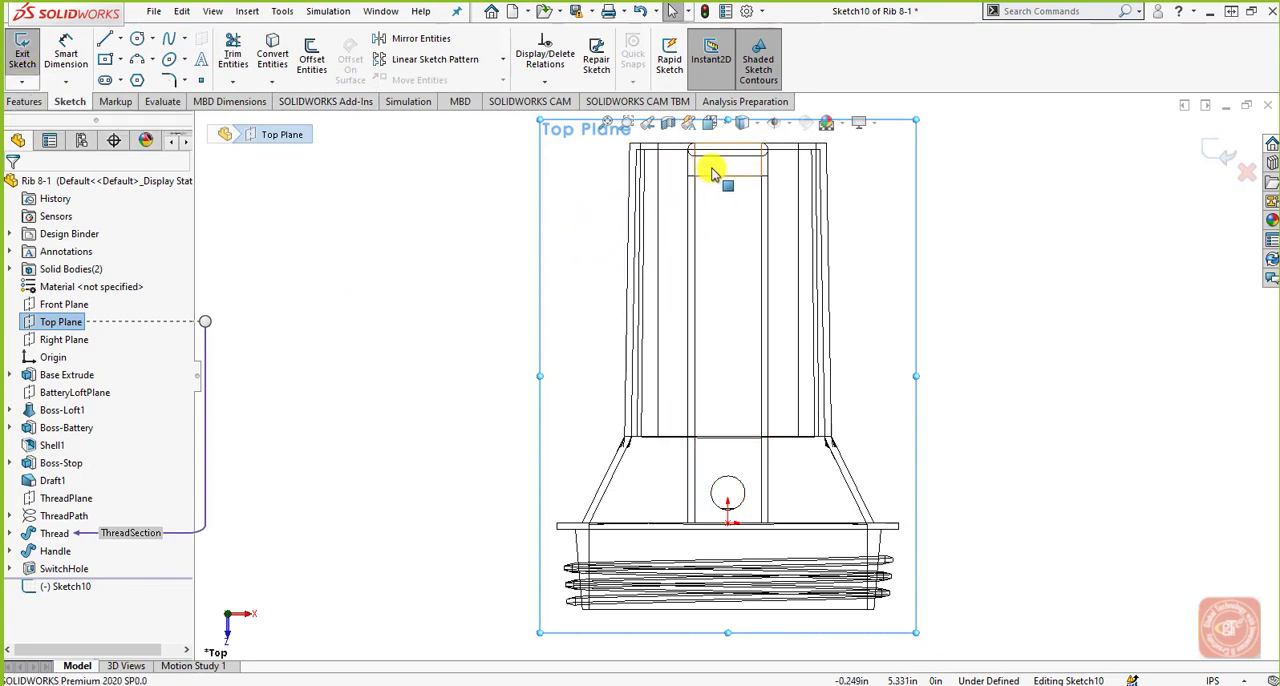
{"action": "scroll", "coordinate": [712, 175], "scroll_direction": "down", "scroll_amount": 3}
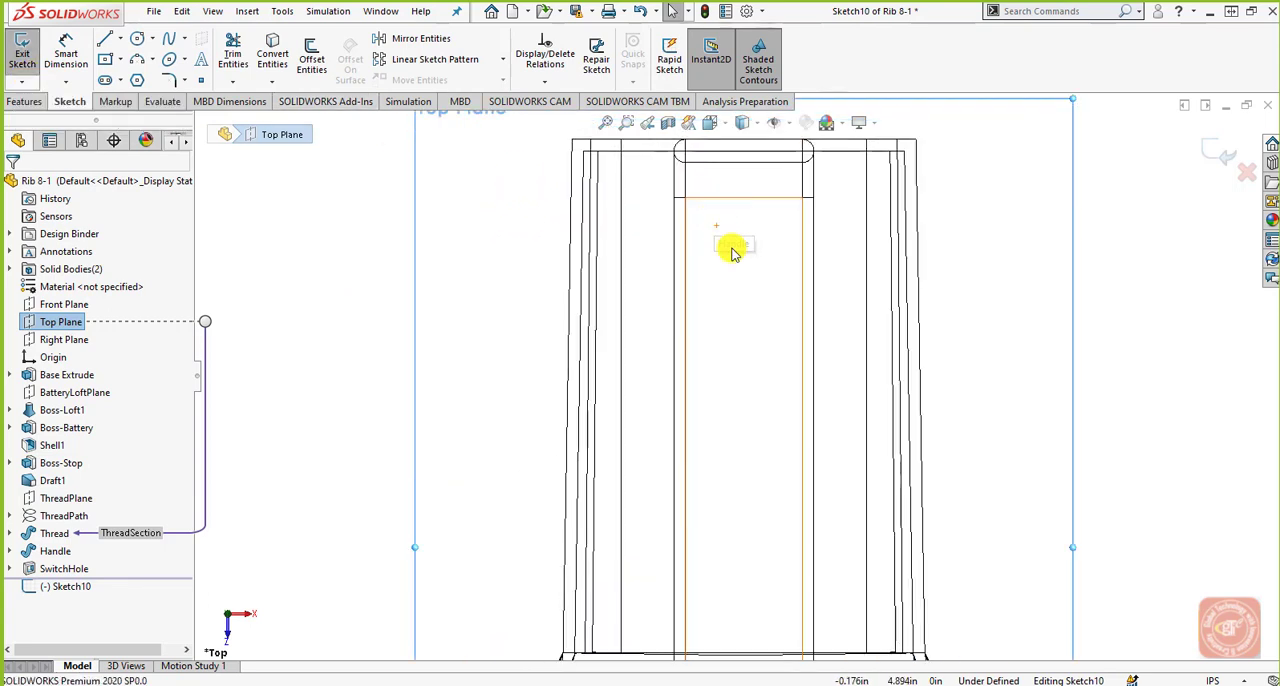
{"action": "scroll", "coordinate": [755, 104], "scroll_direction": "down", "scroll_amount": 3}
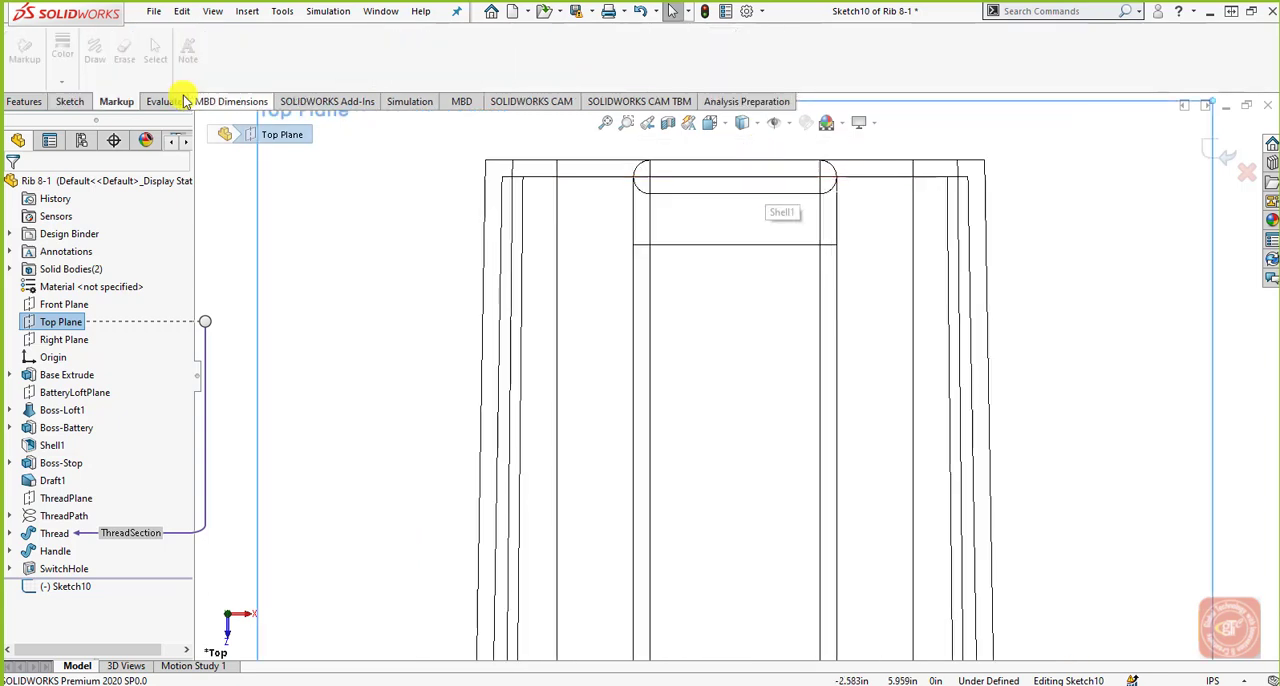
{"action": "left_click", "coordinate": [69, 101]}
{"action": "left_click", "coordinate": [119, 39]}
{"action": "left_click", "coordinate": [112, 45]}
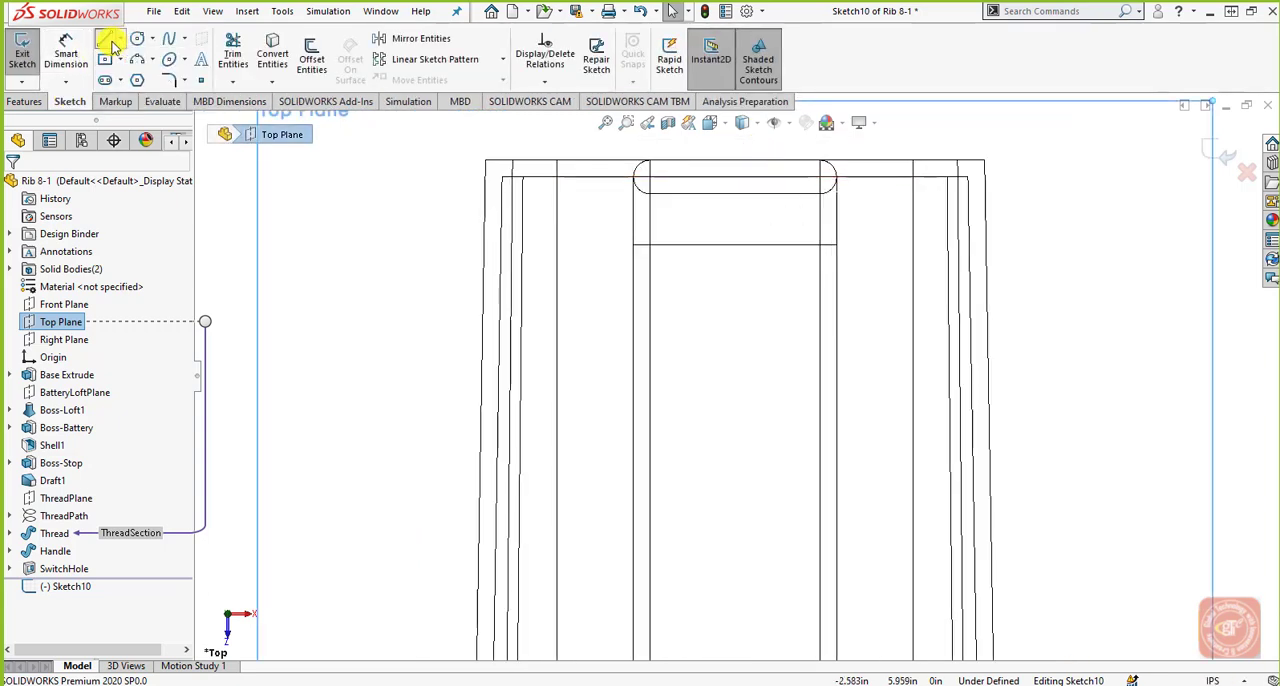
{"action": "left_click", "coordinate": [607, 208]}
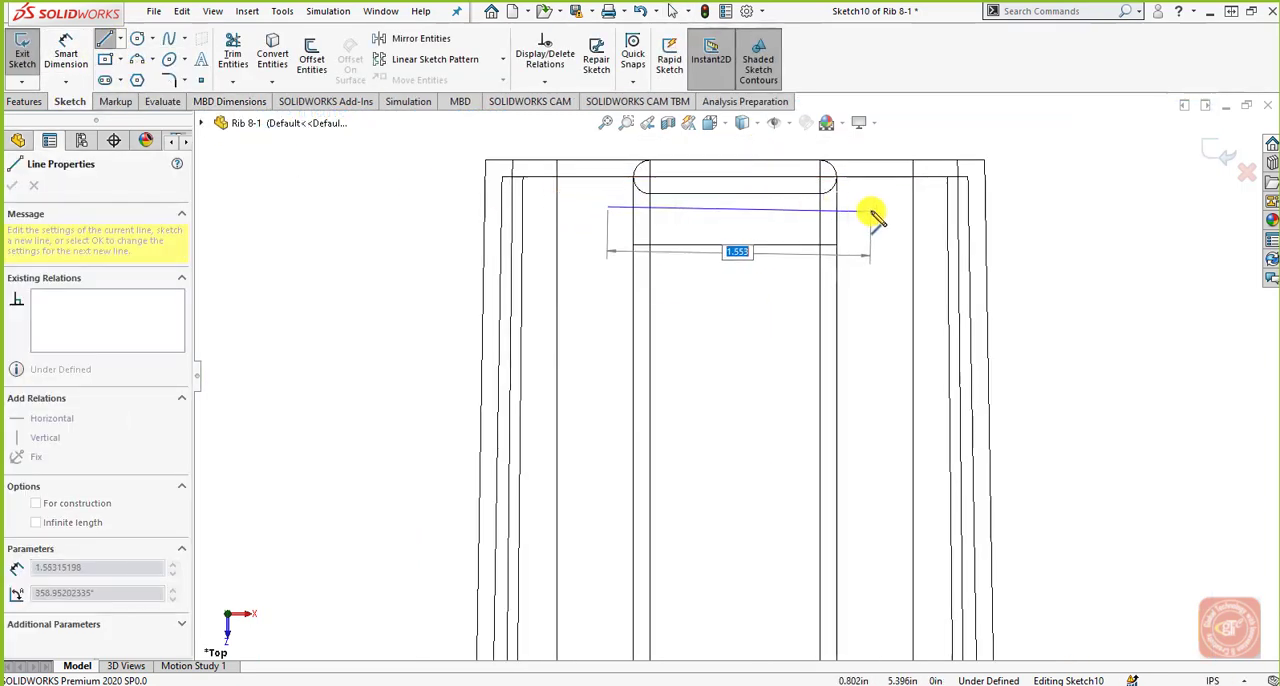
{"action": "left_click", "coordinate": [872, 208]}
{"action": "right_click", "coordinate": [874, 210]}
{"action": "left_click", "coordinate": [893, 221]}
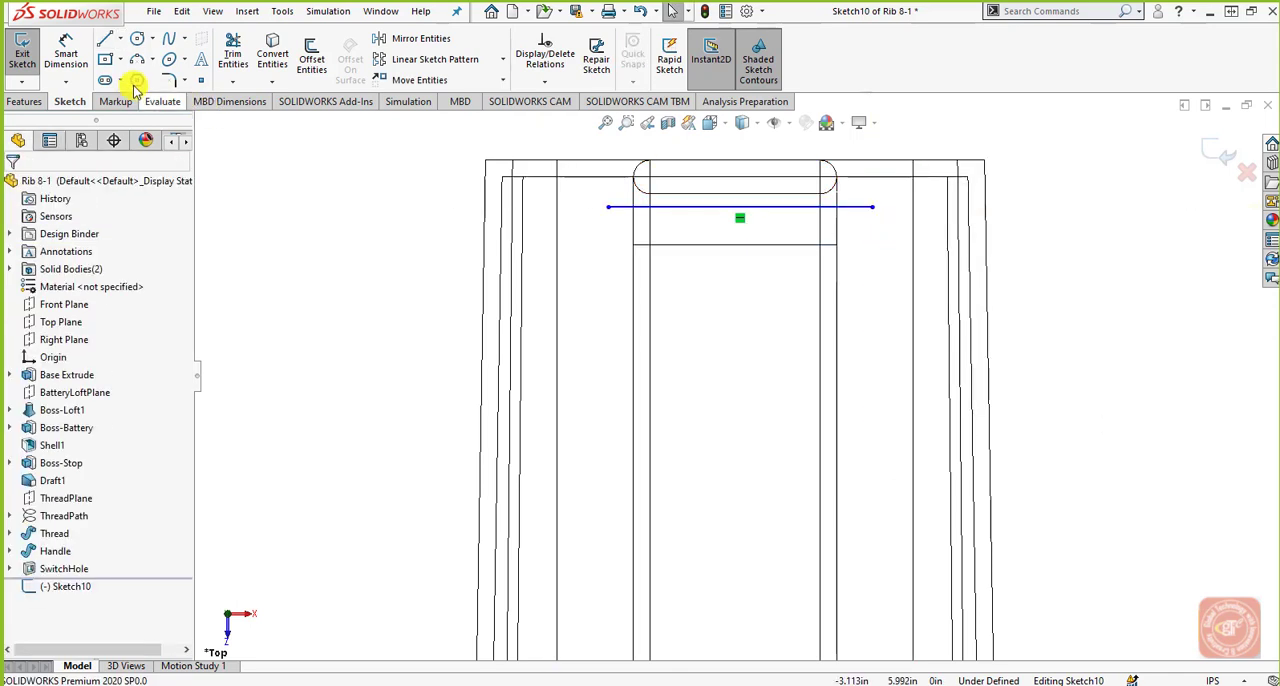
Dimension the line .175 in from the inner edge of the housing's end wall.
{"action": "left_click", "coordinate": [65, 55]}
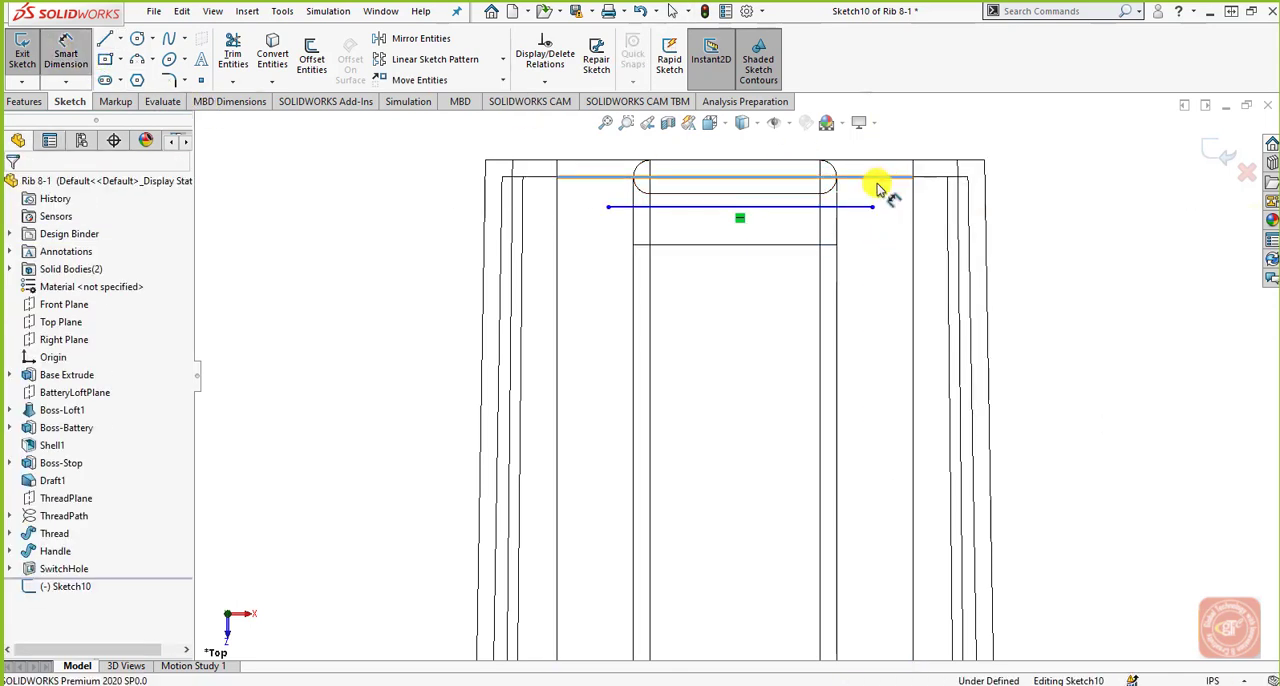
{"action": "left_click", "coordinate": [857, 207]}
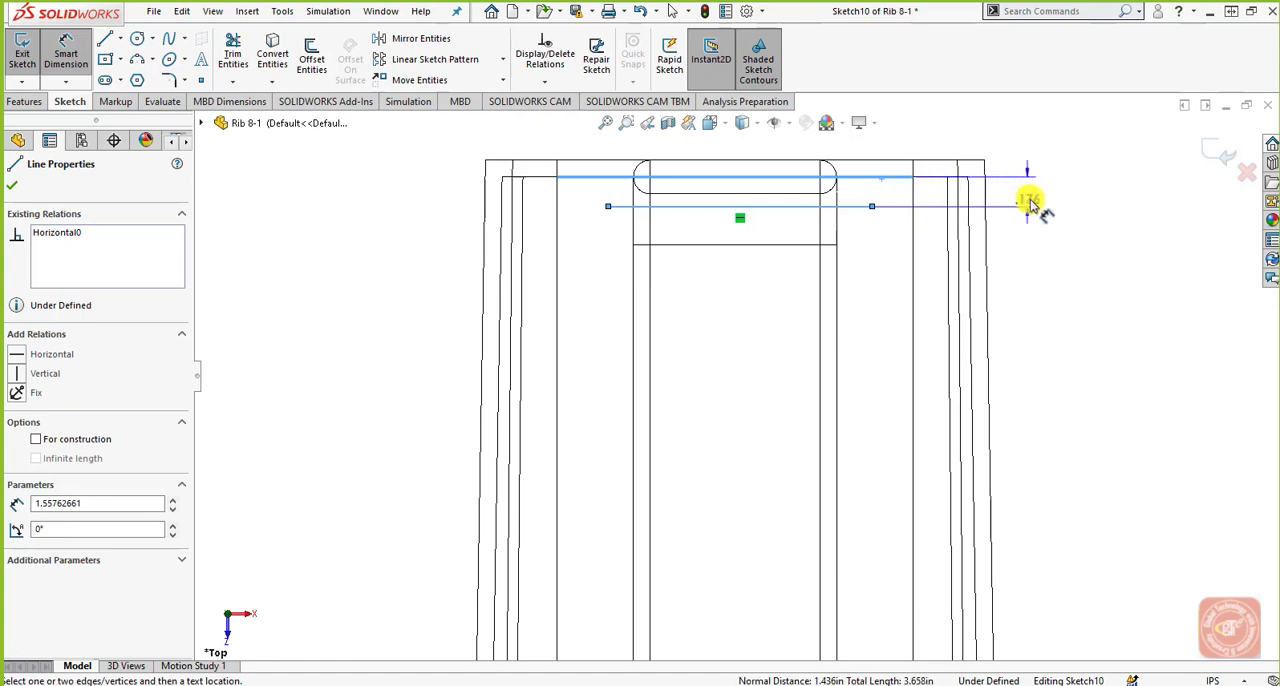
{"action": "left_click", "coordinate": [1030, 200]}
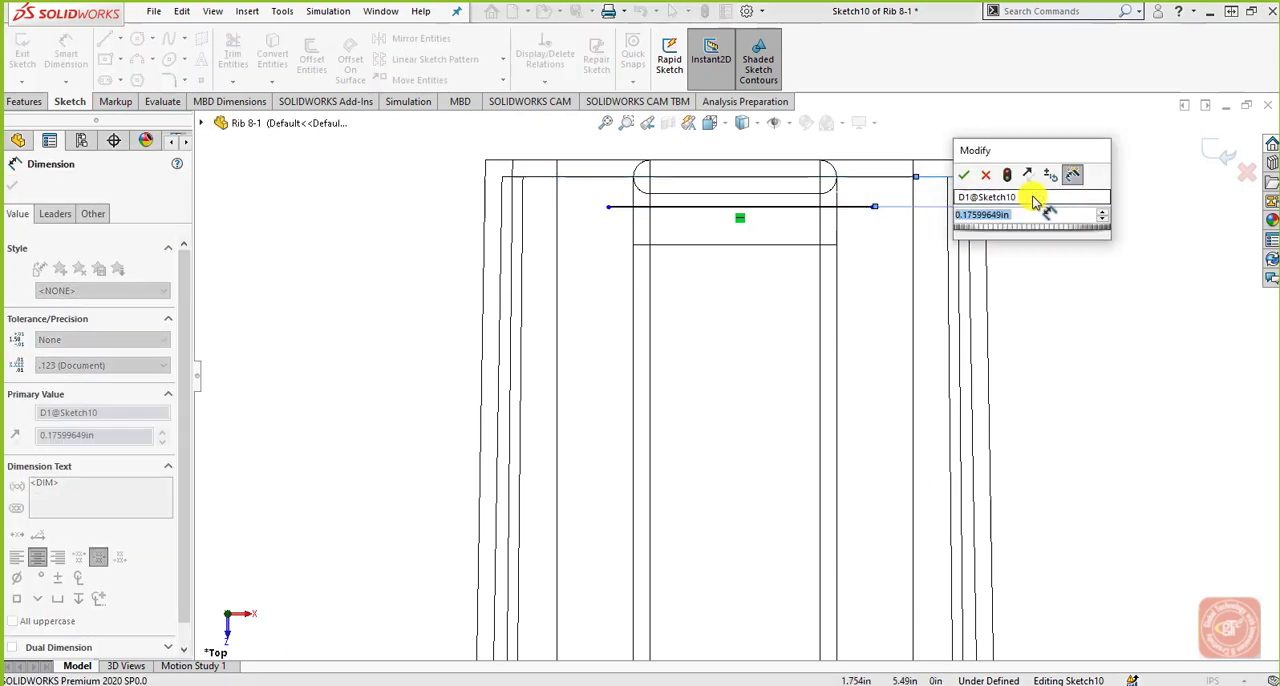
{"action": "type", "text": ".175"}
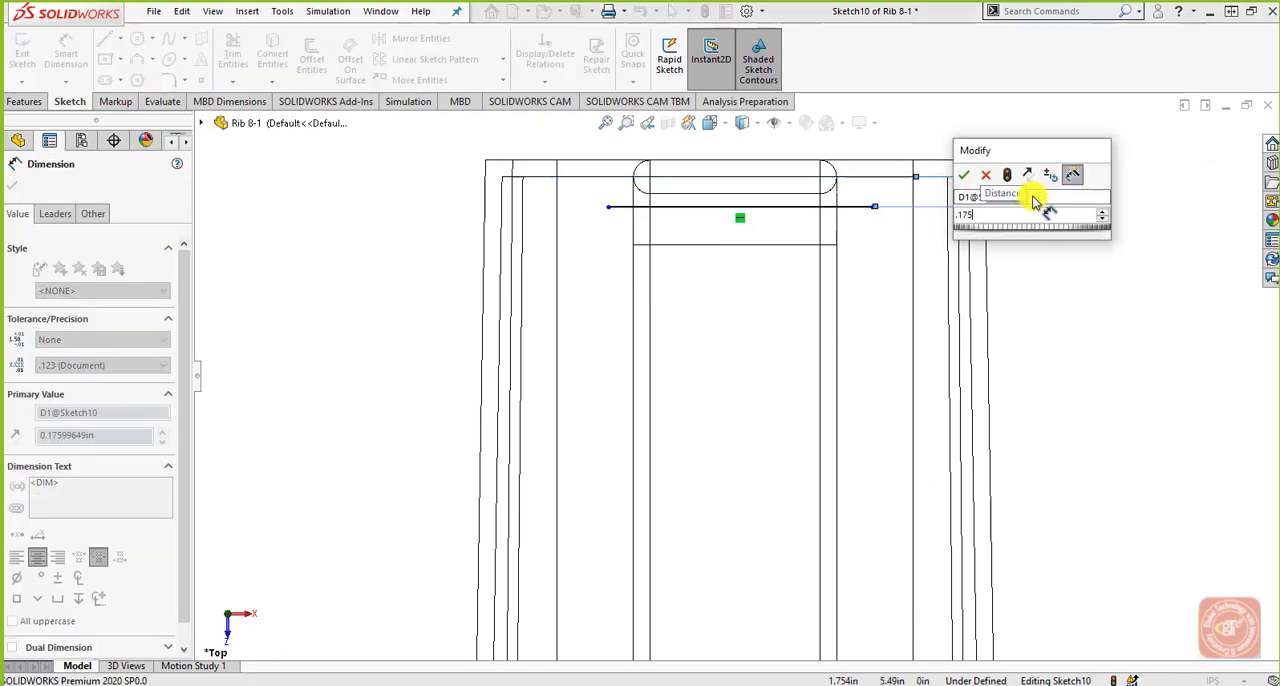
{"action": "key", "text": "Return"}
{"action": "left_click", "coordinate": [1081, 289]}
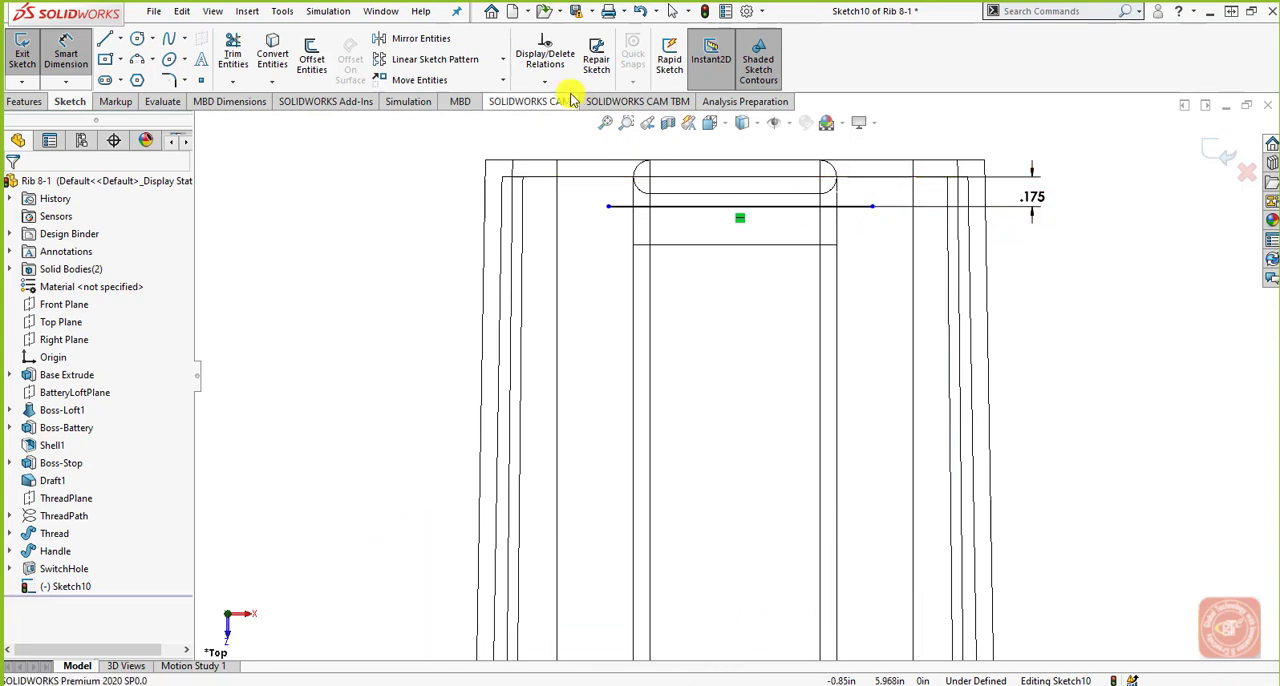
Start a Rib feature from the sketched line with a 0.100 in thickness applied to both sides.
{"action": "left_click", "coordinate": [22, 101]}
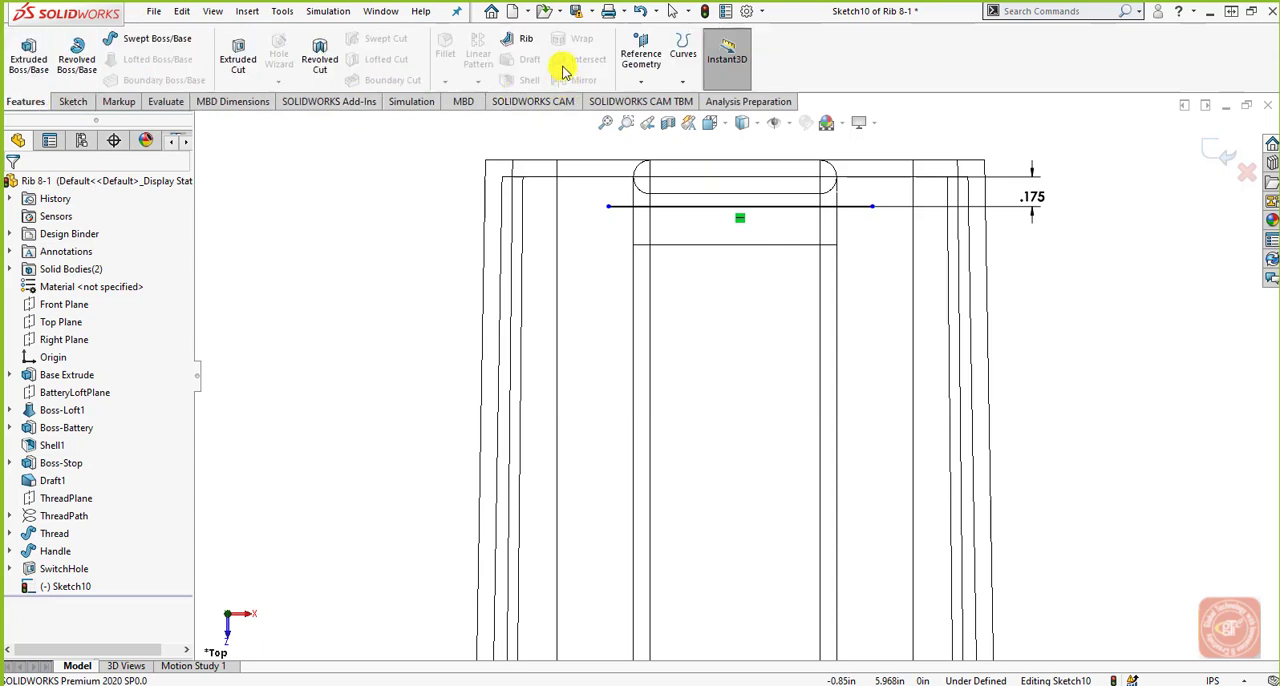
{"action": "left_click", "coordinate": [519, 48]}
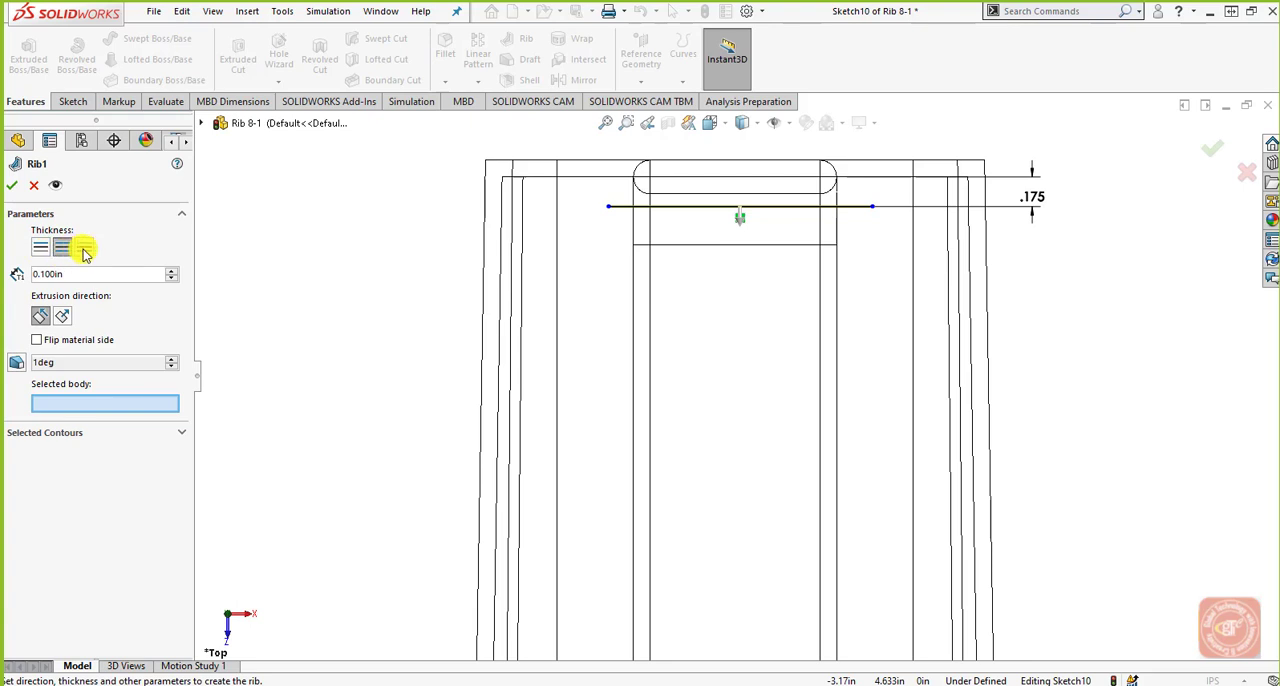
{"action": "left_click", "coordinate": [42, 252]}
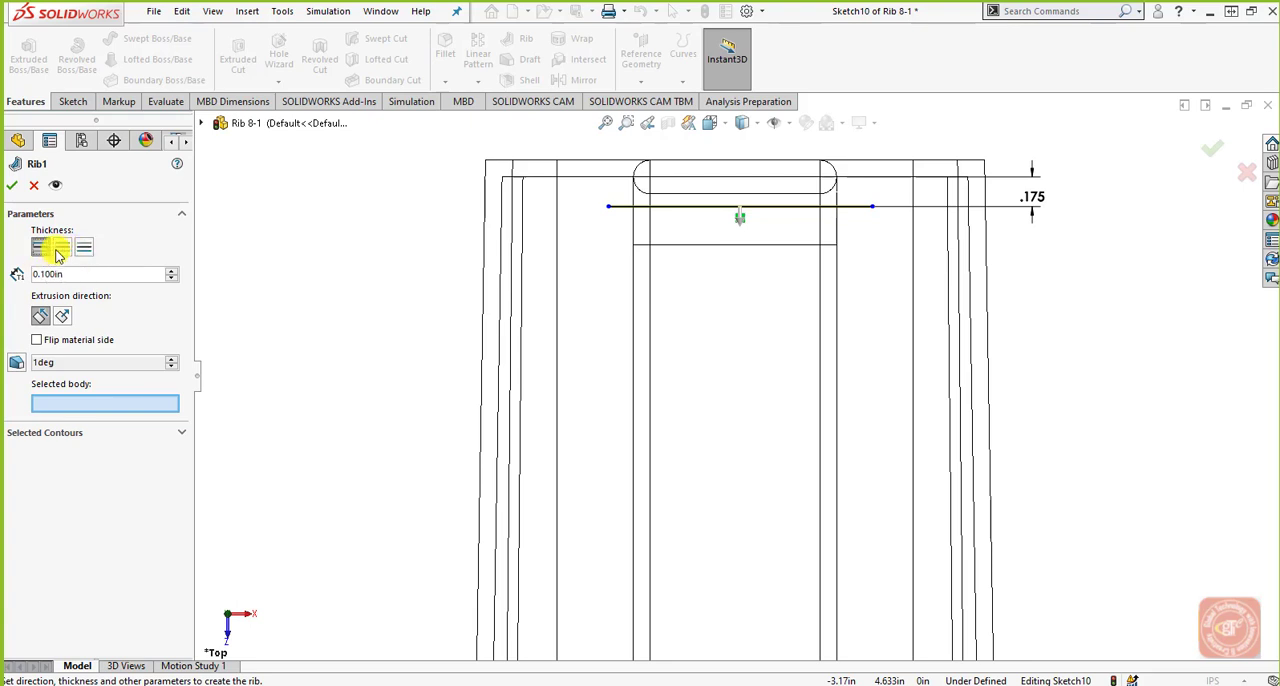
{"action": "left_click", "coordinate": [61, 250]}
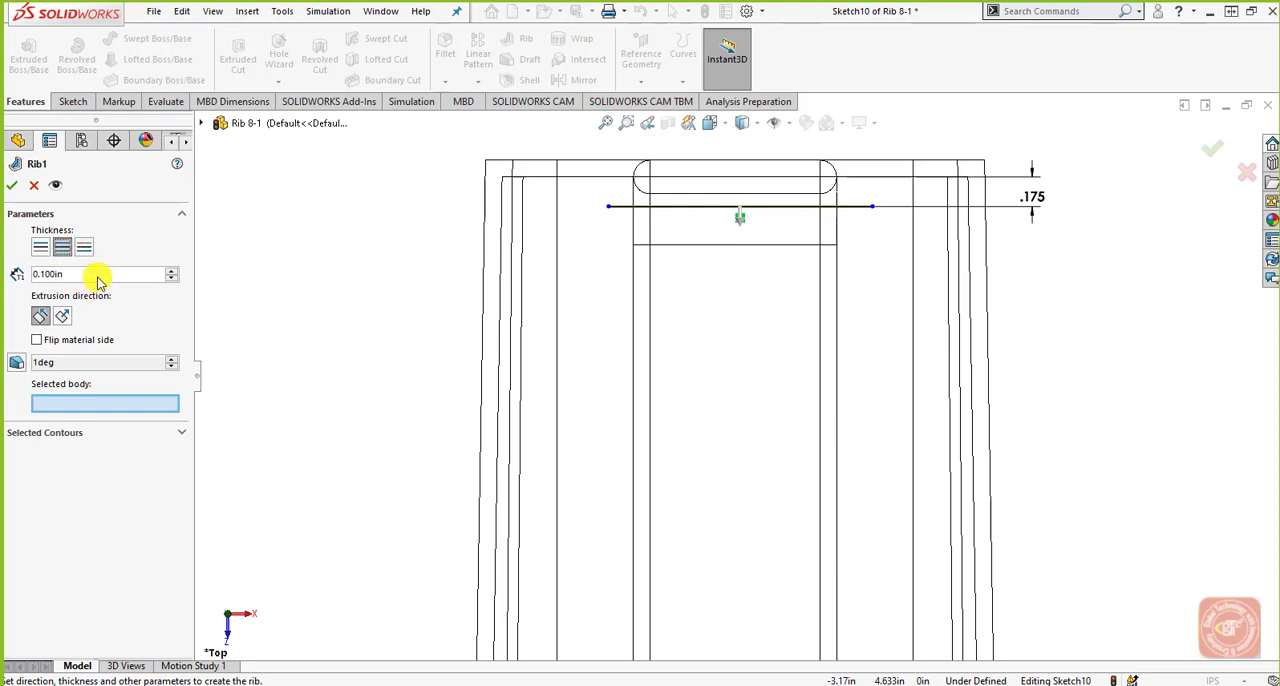
{"action": "left_click_drag", "start_coordinate": [98, 283], "coordinate": [20, 280]}
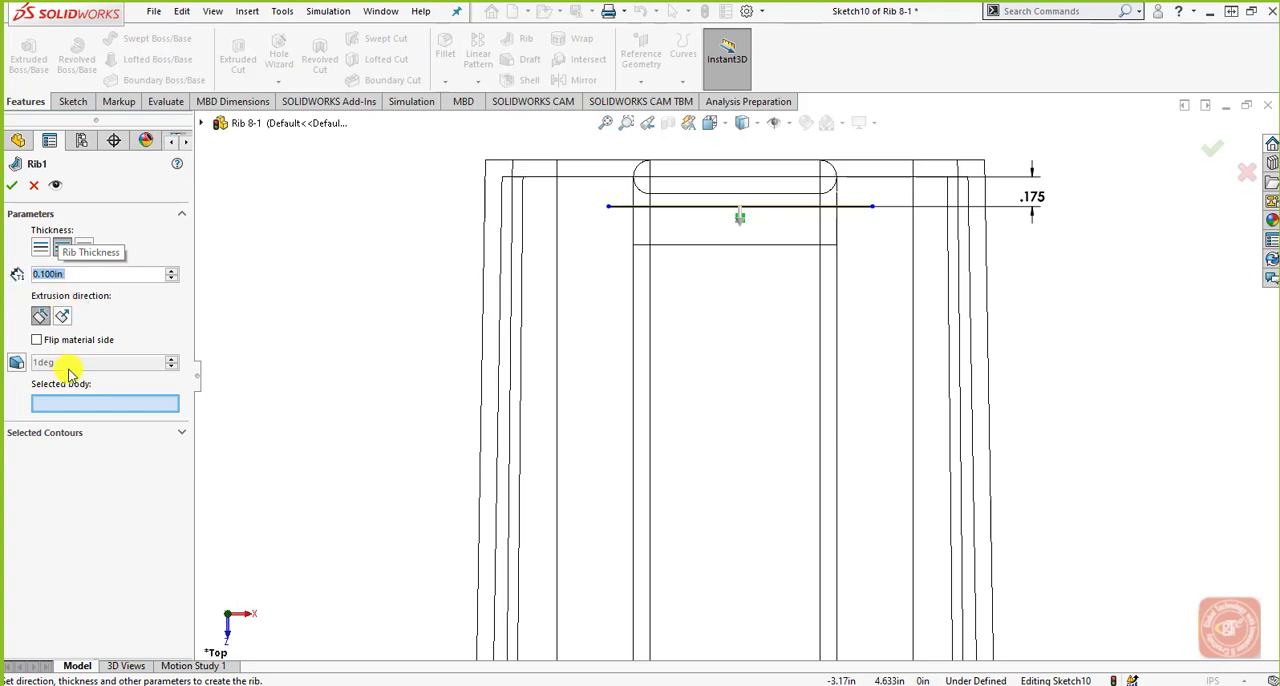
Extrude the rib parallel to the sketch with the material side flipped, and enable a 1 degree outward draft at the sketch plane.
{"action": "left_click", "coordinate": [178, 432]}
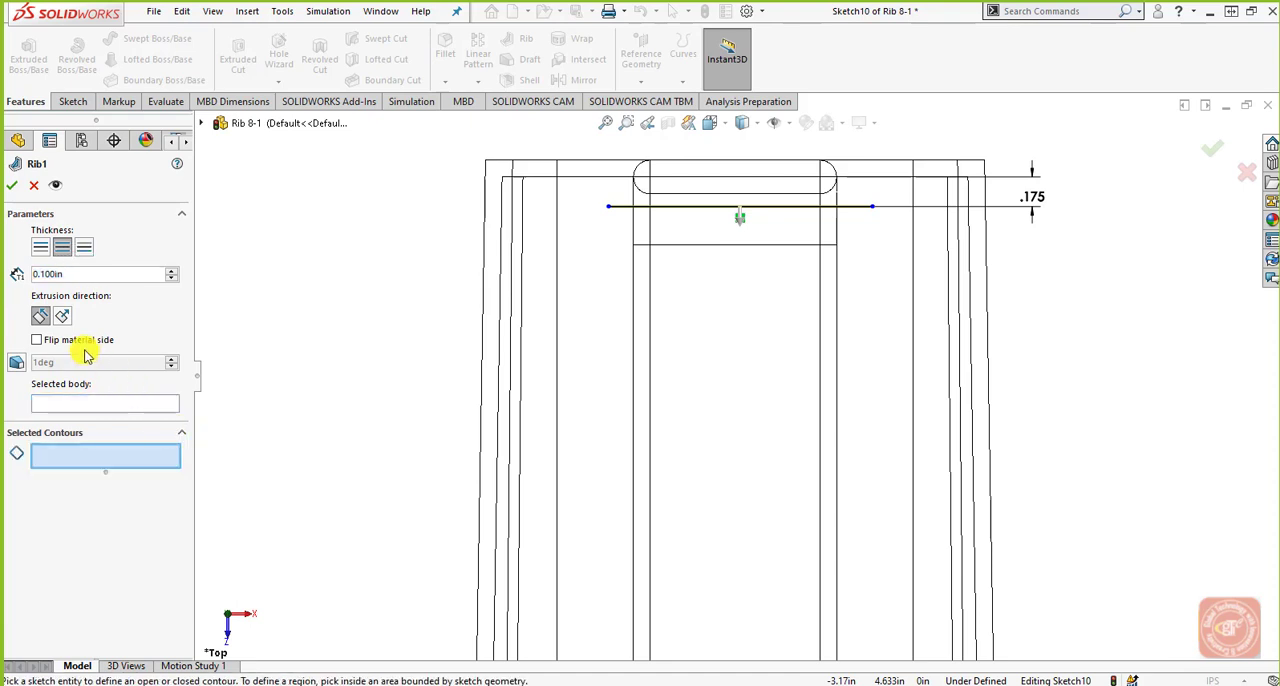
{"action": "left_click", "coordinate": [41, 318]}
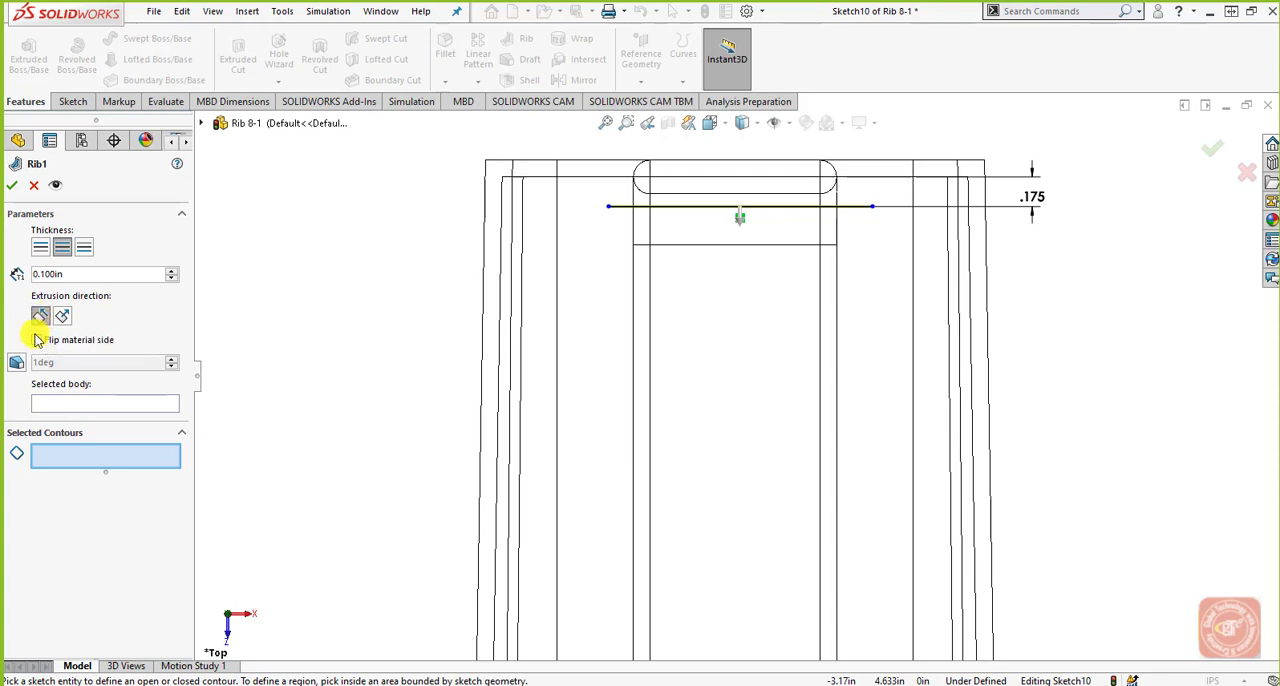
{"action": "left_click", "coordinate": [37, 343]}
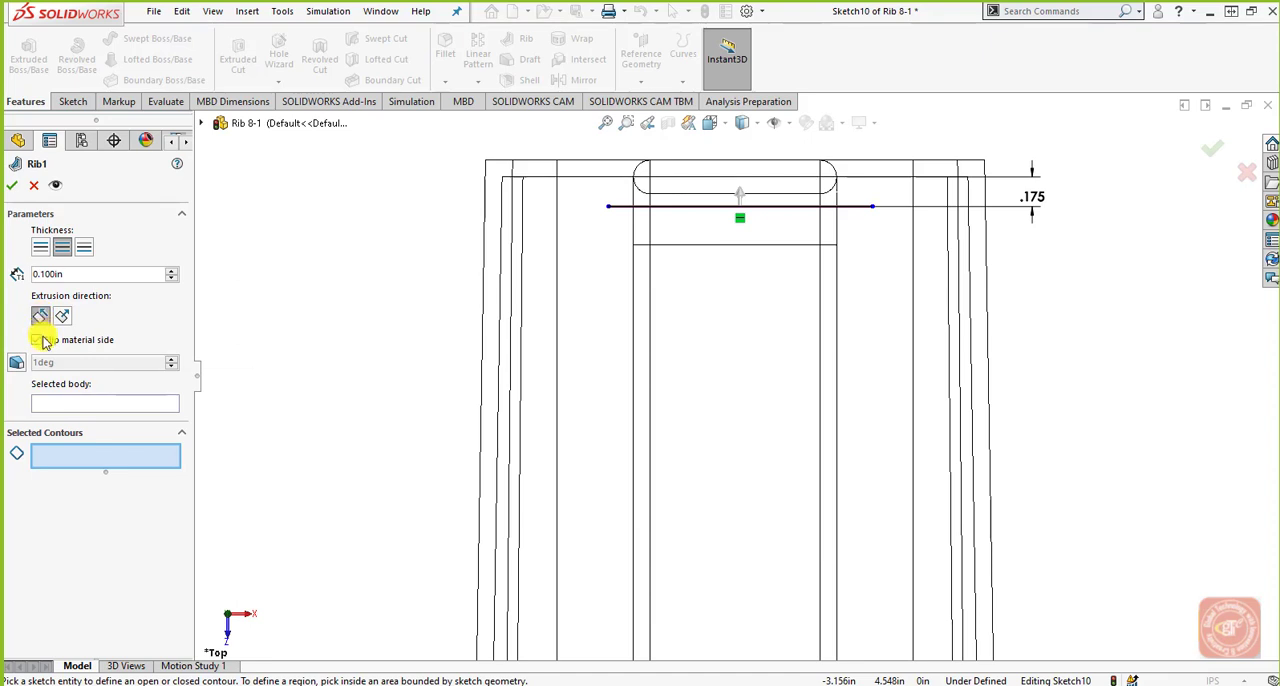
{"action": "left_click", "coordinate": [17, 366]}
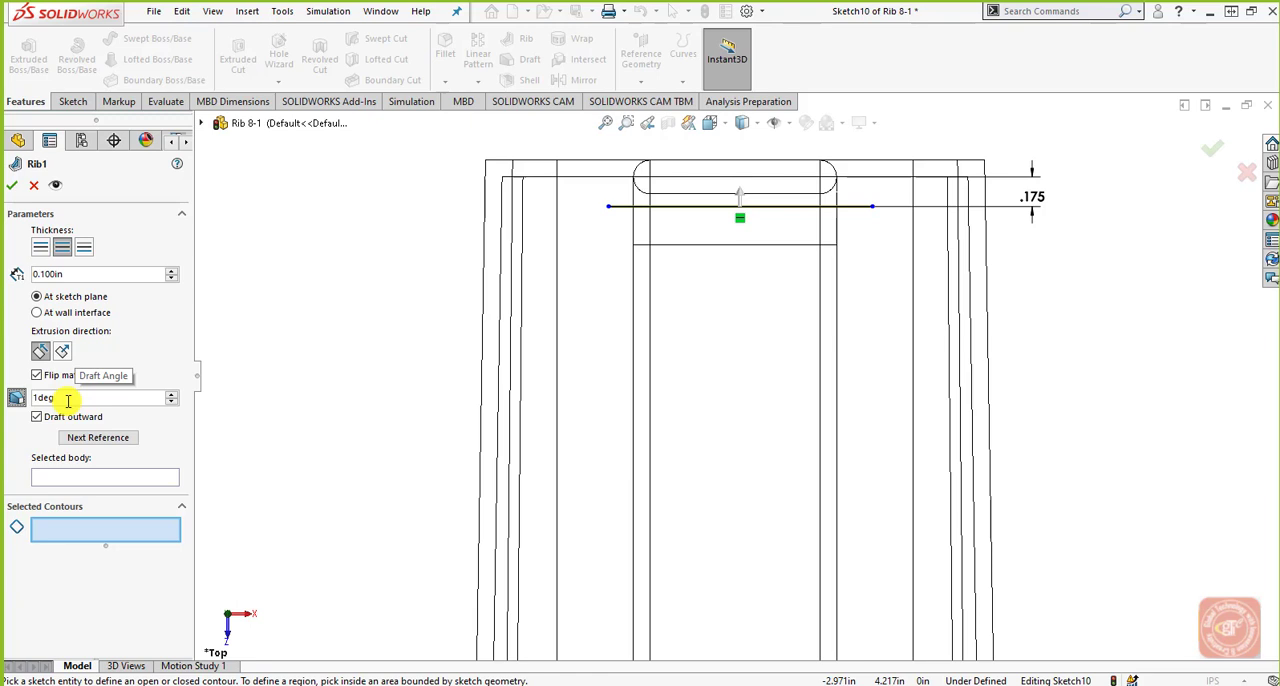
{"action": "left_click_drag", "start_coordinate": [46, 400], "coordinate": [102, 400]}
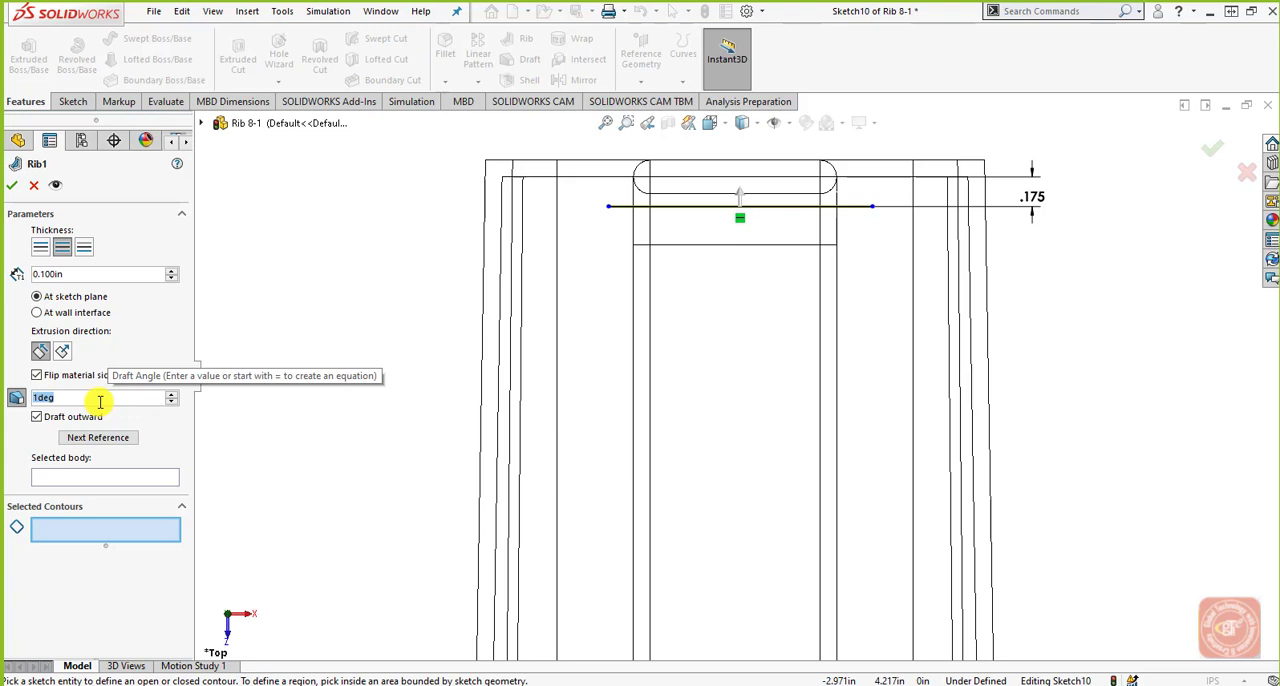
Assign the main housing body, SwitchHole, as the rib's selected body and create the rib.
{"action": "left_click", "coordinate": [729, 120]}
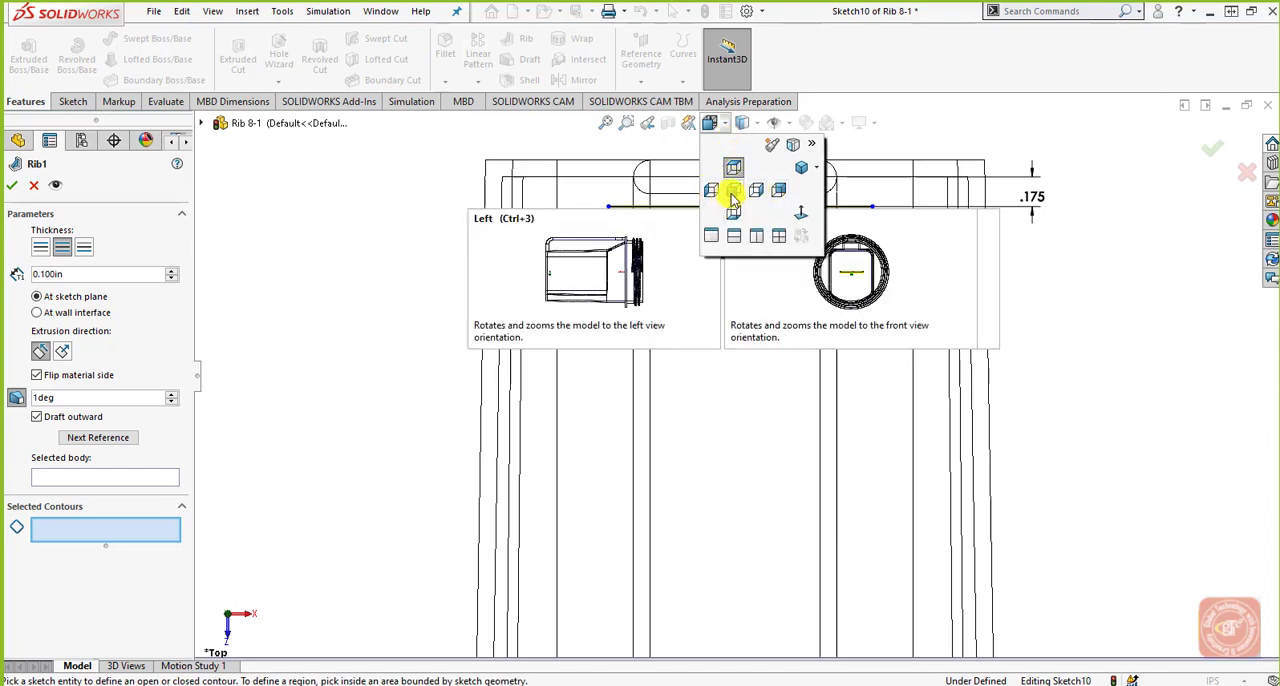
{"action": "left_click", "coordinate": [733, 193]}
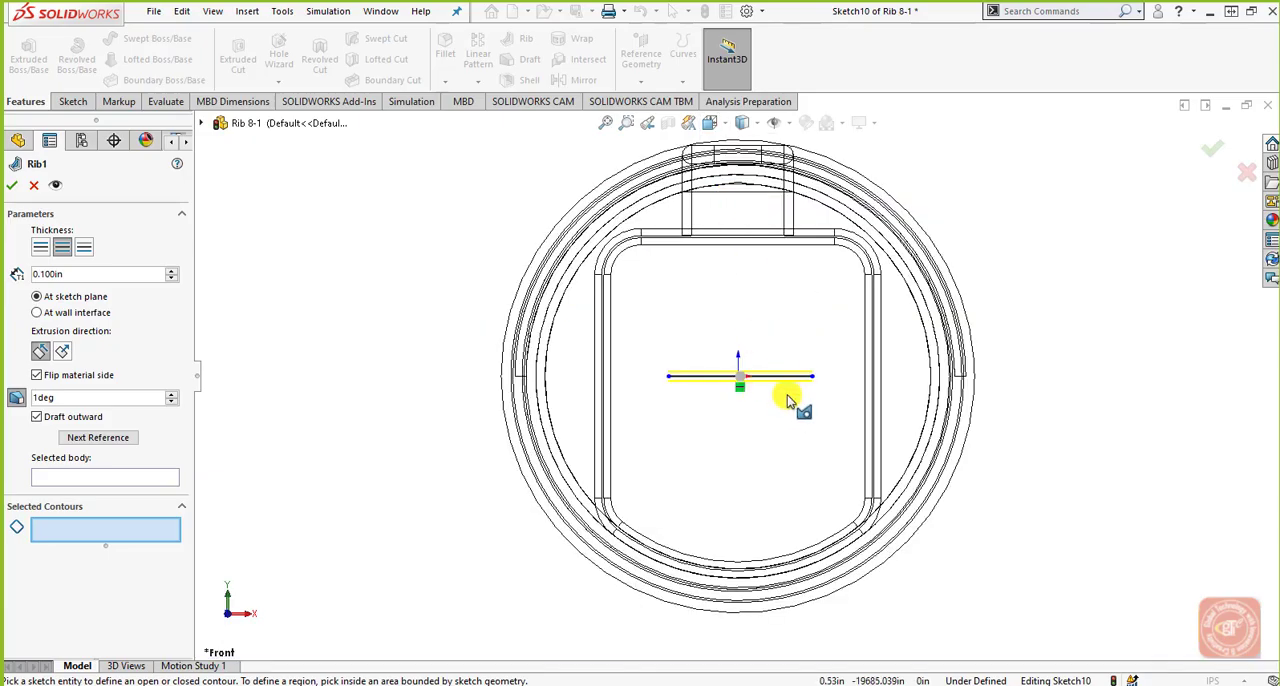
{"action": "mouse_move", "coordinate": [789, 397]}
{"action": "middle_mouse_down"}
{"action": "mouse_move", "coordinate": [770, 405]}
{"action": "mouse_move", "coordinate": [766, 429]}
{"action": "mouse_move", "coordinate": [757, 397]}
{"action": "mouse_move", "coordinate": [717, 417]}
{"action": "mouse_move", "coordinate": [708, 453]}
{"action": "mouse_move", "coordinate": [723, 431]}
{"action": "mouse_move", "coordinate": [914, 409]}
{"action": "middle_mouse_up"}
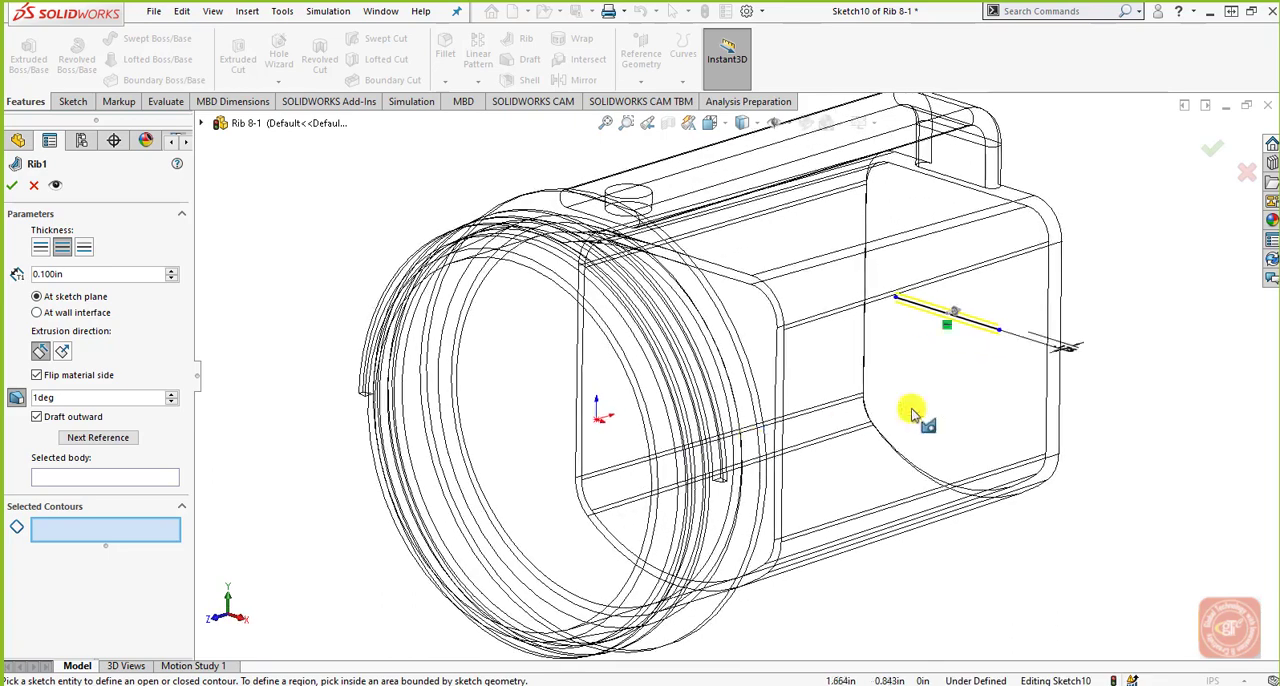
{"action": "scroll", "coordinate": [1014, 328], "scroll_direction": "down", "scroll_amount": 5}
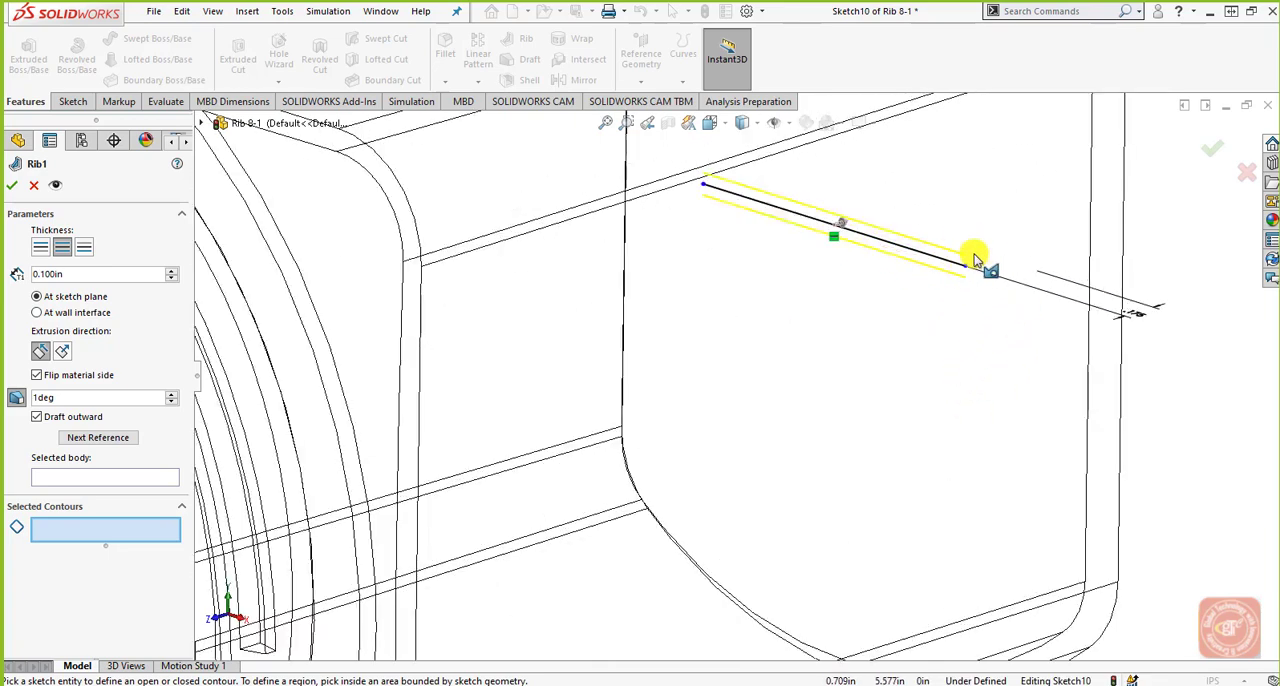
{"action": "left_click", "coordinate": [108, 480]}
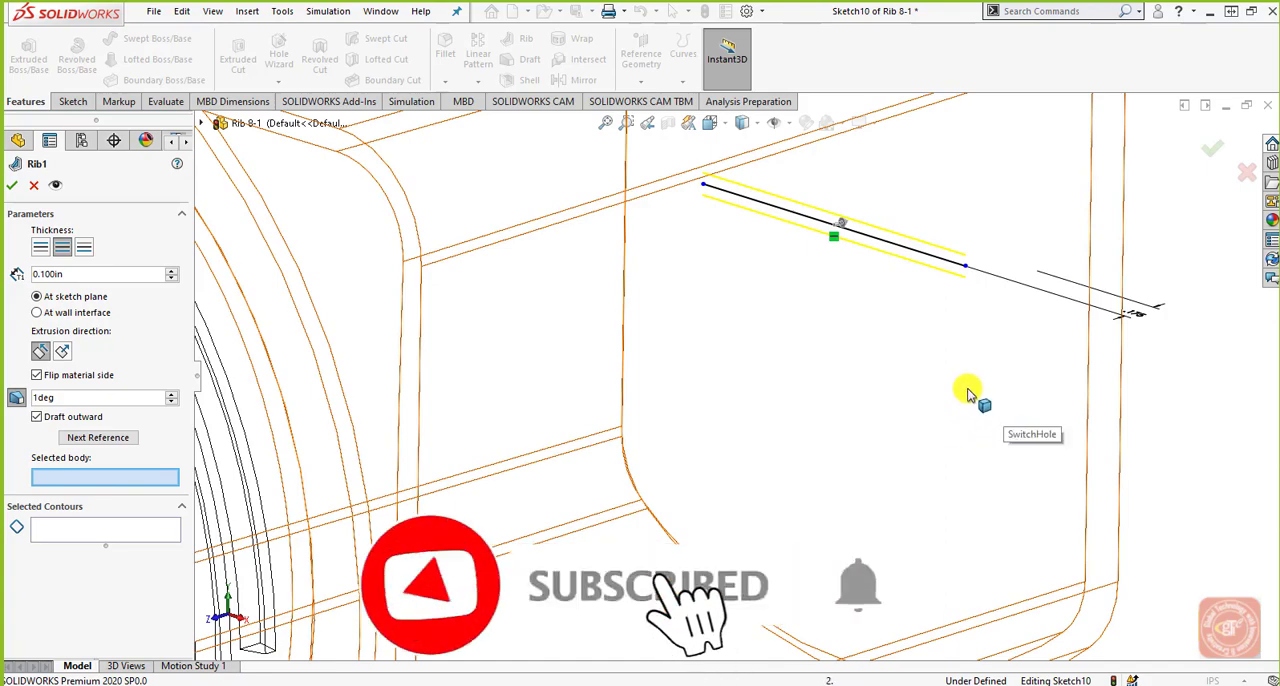
{"action": "scroll", "coordinate": [900, 400], "scroll_direction": "up", "scroll_amount": 3}
{"action": "scroll", "coordinate": [868, 412], "scroll_direction": "up", "scroll_amount": 3}
{"action": "middle_click_drag", "start_coordinate": [718, 431], "coordinate": [792, 414]}
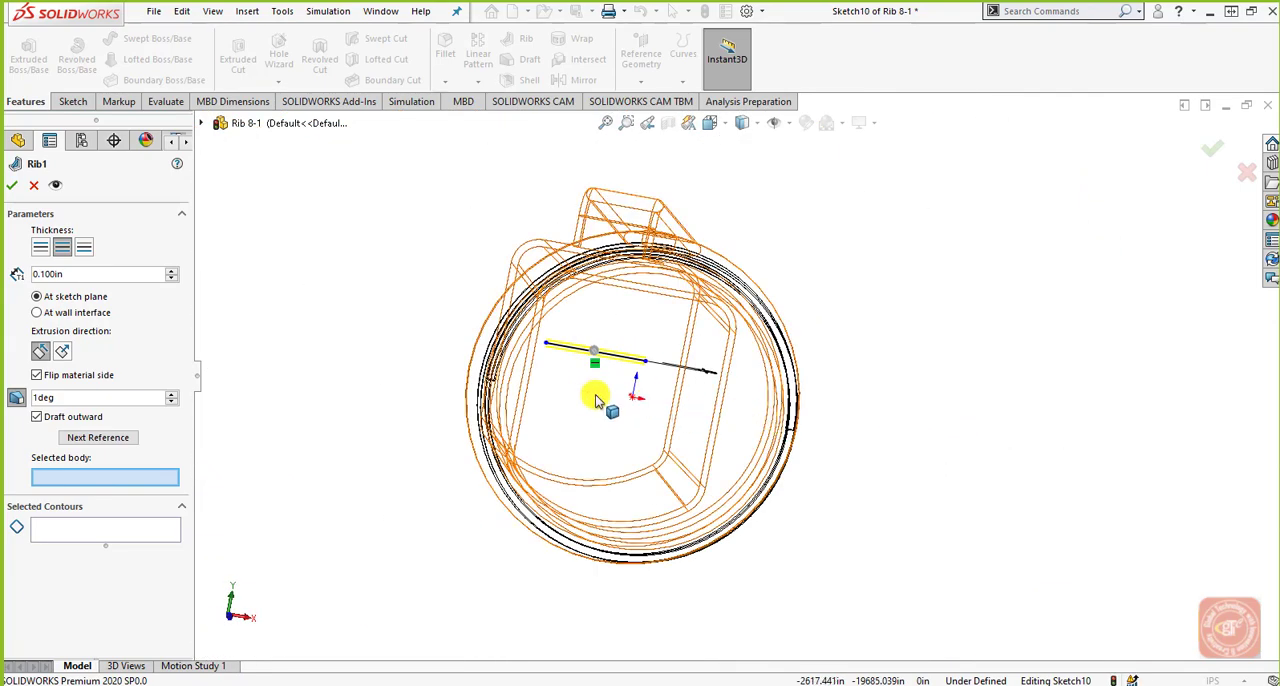
{"action": "left_click", "coordinate": [593, 412]}
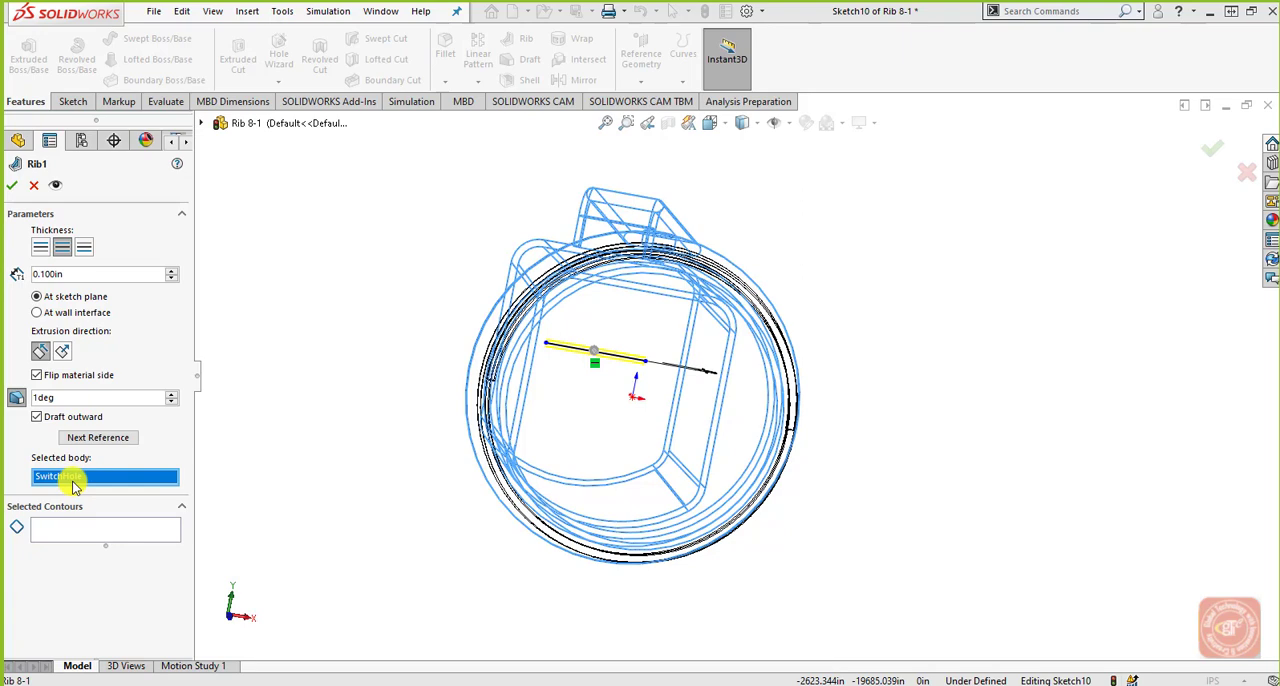
{"action": "middle_click_drag", "start_coordinate": [697, 466], "coordinate": [560, 488]}
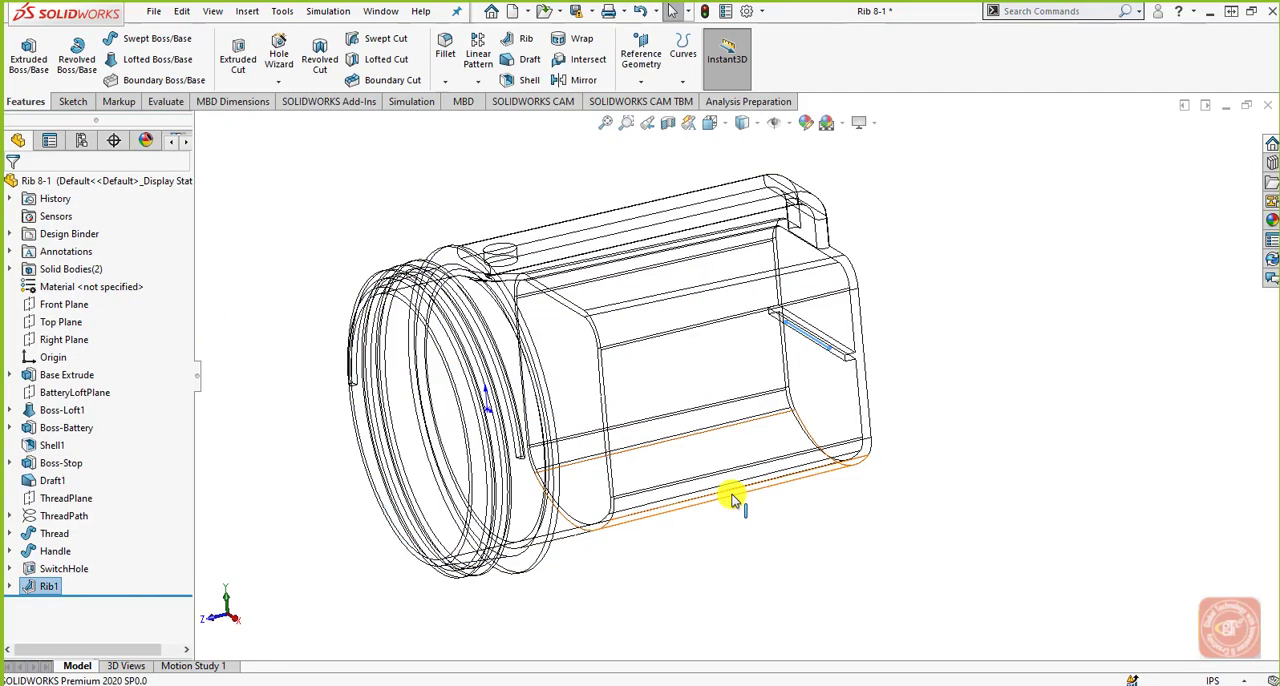
Change the model's display style from wireframe to Shaded With Edges.
{"action": "middle_click_drag", "start_coordinate": [735, 496], "coordinate": [1137, 463]}
{"action": "scroll", "coordinate": [870, 406], "scroll_direction": "down", "scroll_amount": 4}
{"action": "middle_click_drag", "start_coordinate": [843, 408], "coordinate": [854, 171]}
{"action": "left_click", "coordinate": [748, 128]}
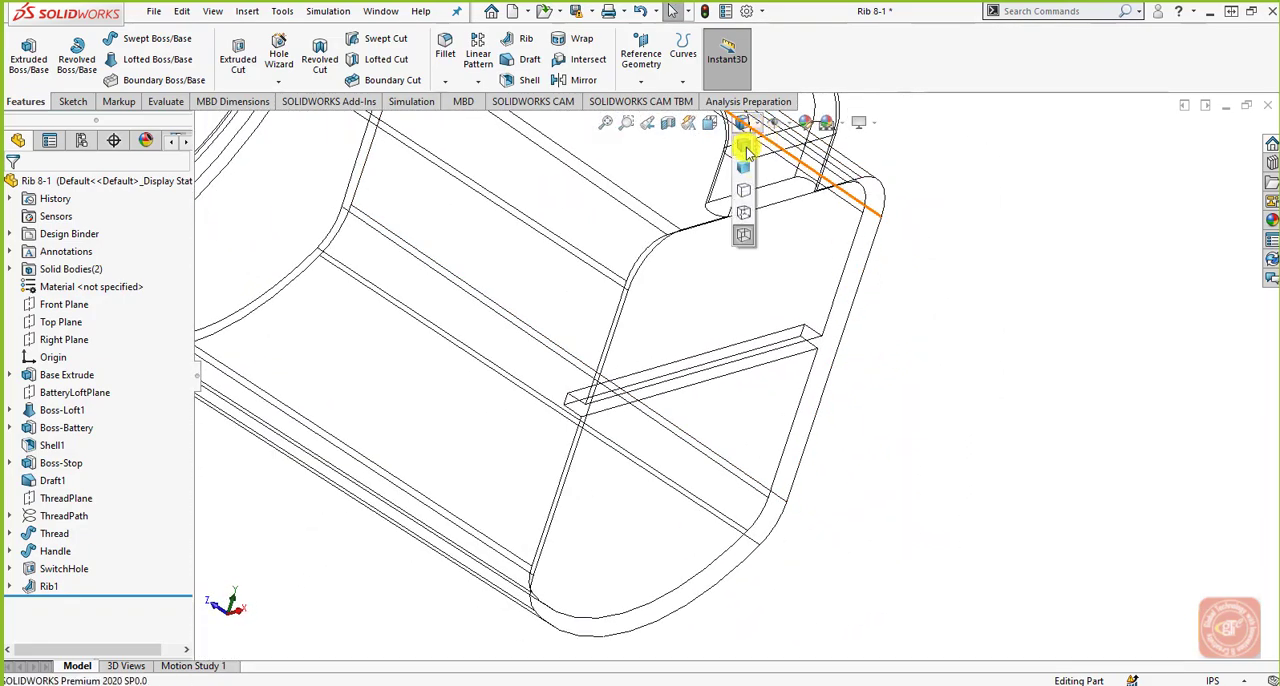
{"action": "left_click", "coordinate": [745, 147]}
{"action": "scroll", "coordinate": [817, 360], "scroll_direction": "up", "scroll_amount": 5}
{"action": "mouse_move", "coordinate": [700, 386]}
{"action": "middle_mouse_down"}
{"action": "mouse_move", "coordinate": [763, 480]}
{"action": "mouse_move", "coordinate": [771, 334]}
{"action": "mouse_move", "coordinate": [691, 457]}
{"action": "mouse_move", "coordinate": [685, 373]}
{"action": "mouse_move", "coordinate": [663, 383]}
{"action": "middle_mouse_up"}
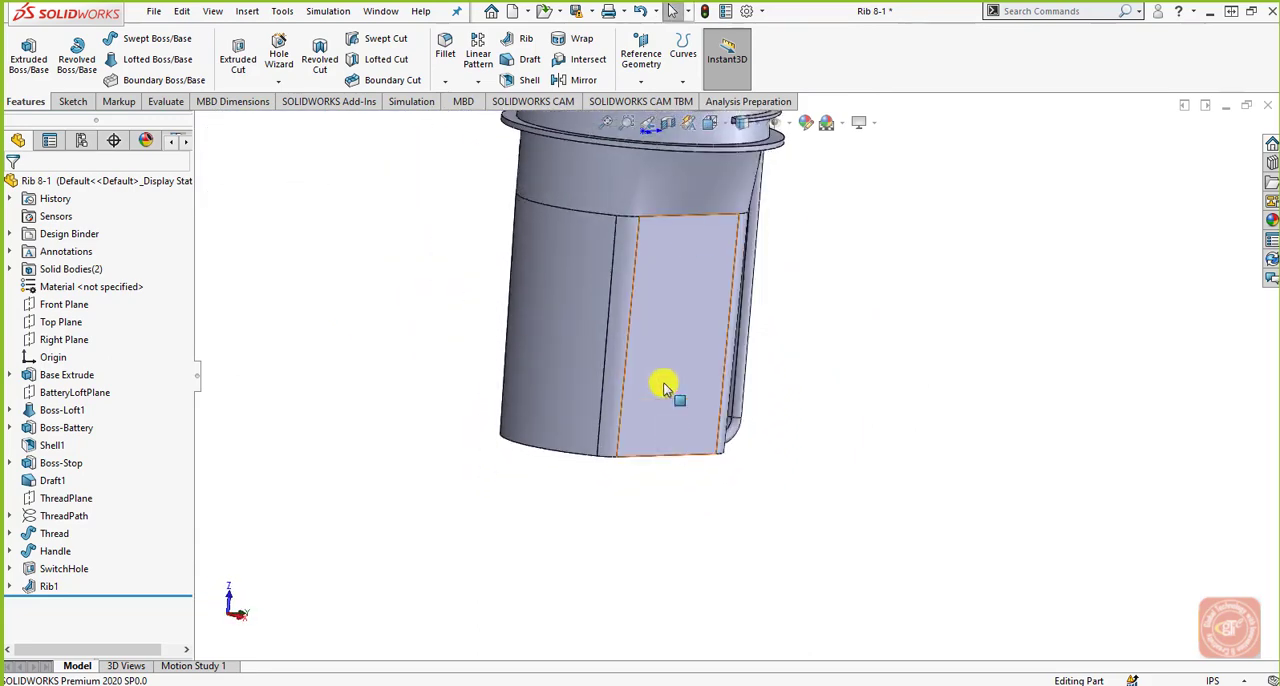
Section the flashlight housing along the Right Plane and examine the rib's cut profile inside the closed end.
{"action": "left_click", "coordinate": [670, 121]}
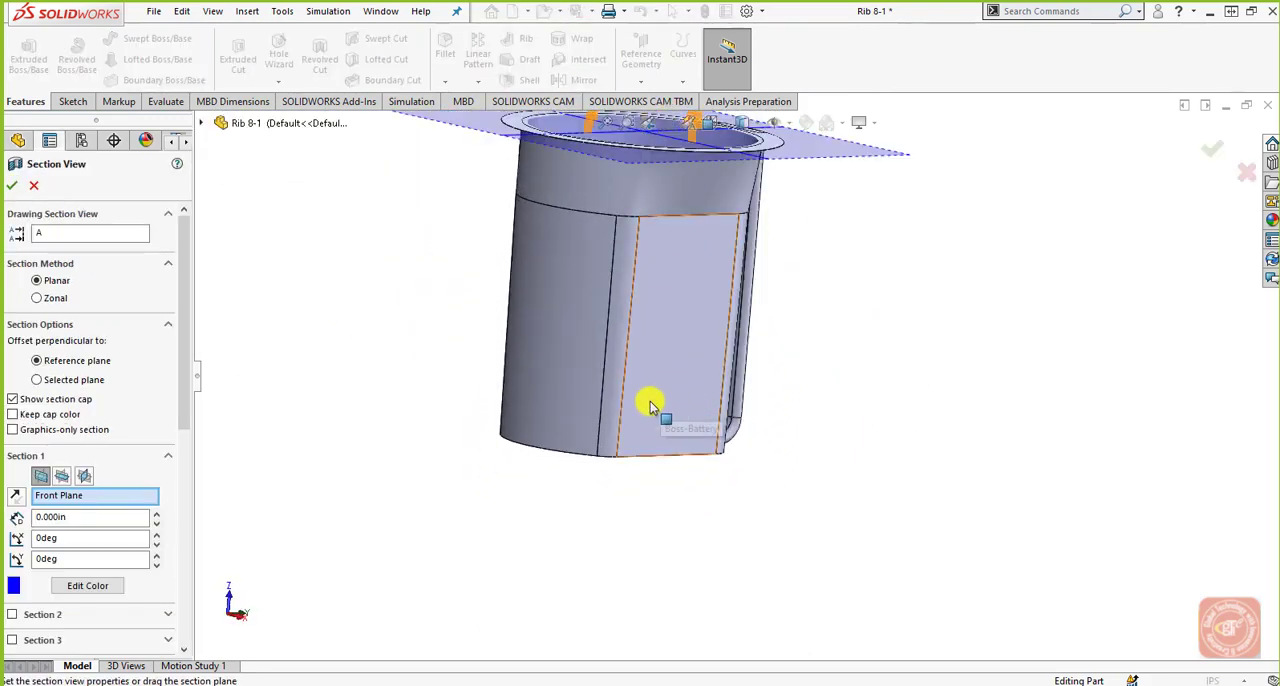
{"action": "left_click", "coordinate": [64, 477]}
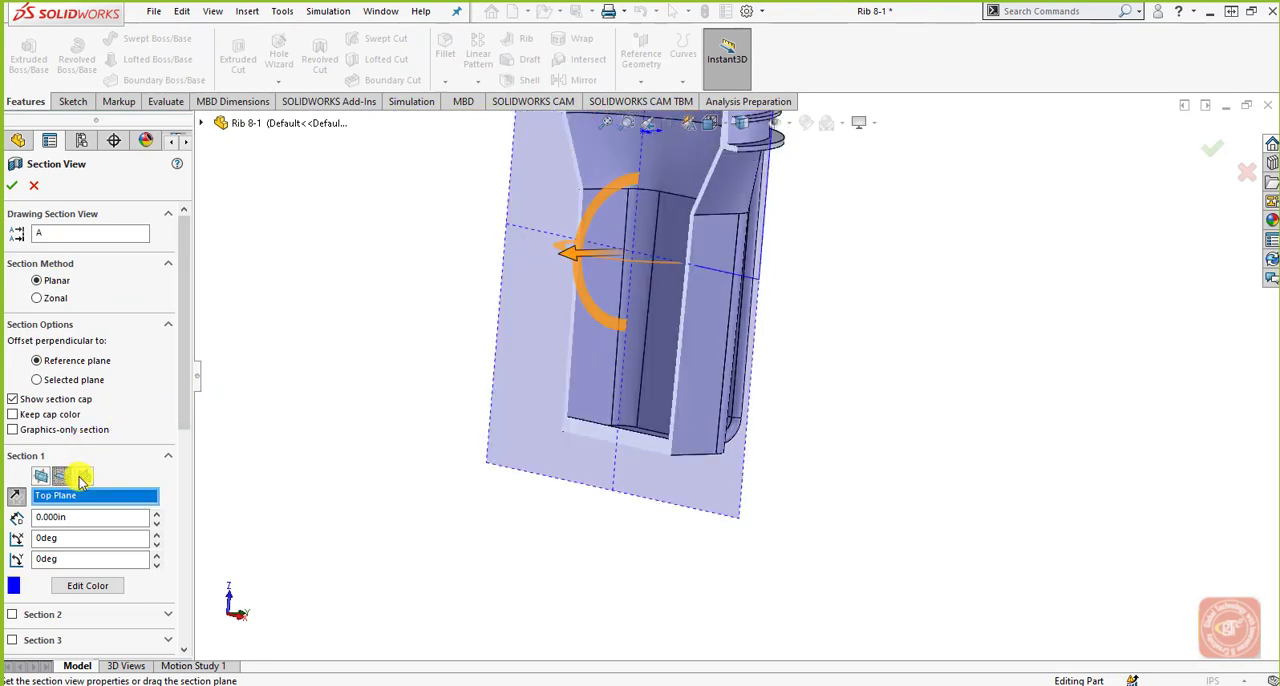
{"action": "left_click", "coordinate": [83, 477]}
{"action": "middle_click_drag", "start_coordinate": [560, 540], "coordinate": [635, 423]}
{"action": "scroll", "coordinate": [640, 430], "scroll_direction": "down", "scroll_amount": 6}
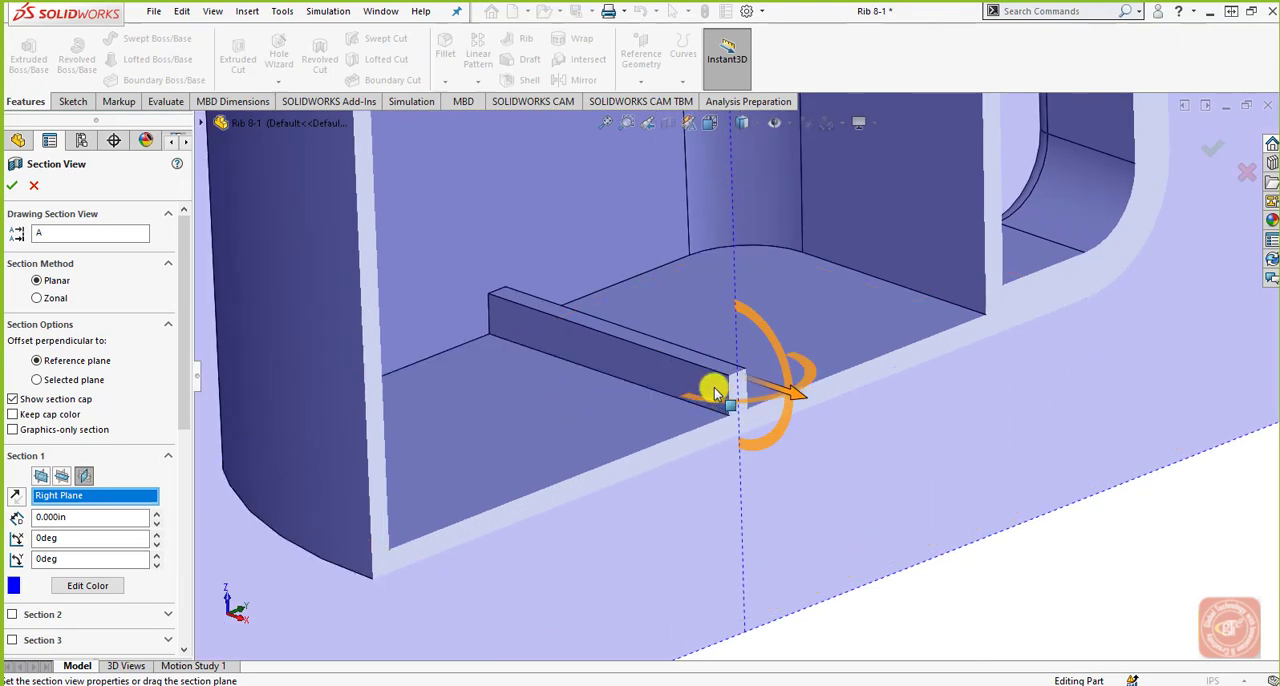
{"action": "scroll", "coordinate": [745, 465], "scroll_direction": "down", "scroll_amount": 3}
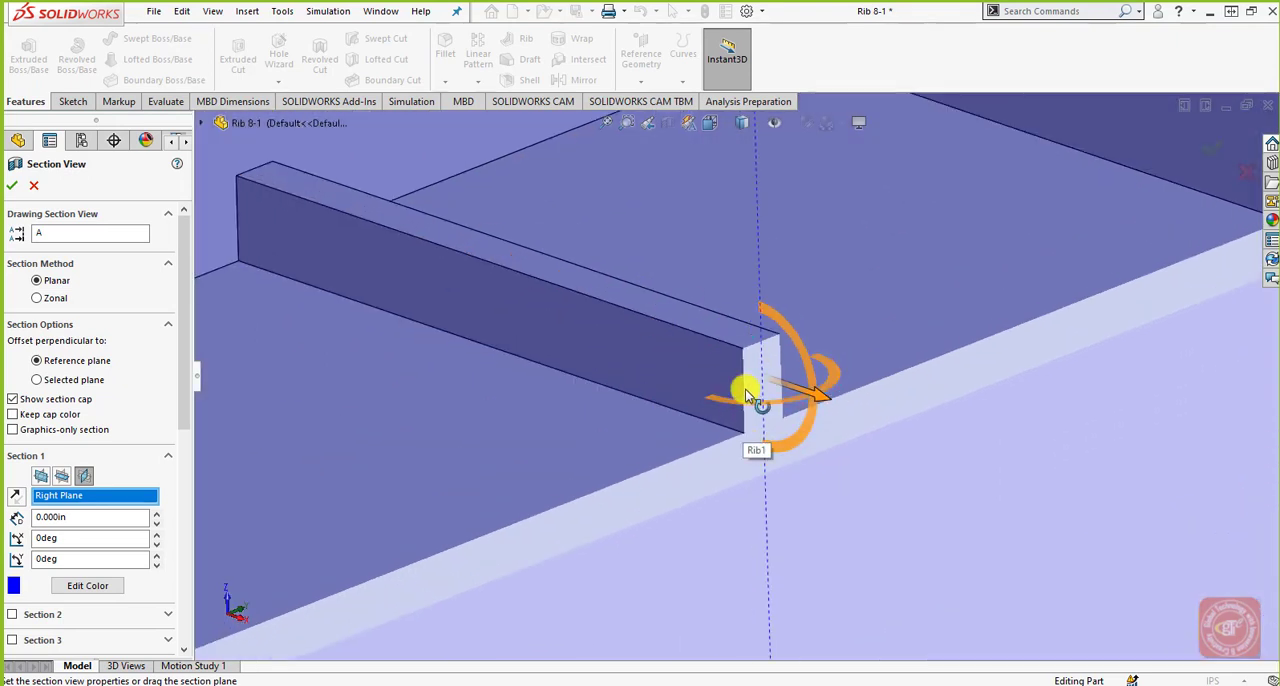
{"action": "left_click", "coordinate": [12, 185]}
{"action": "scroll", "coordinate": [640, 400], "scroll_direction": "up", "scroll_amount": 12}
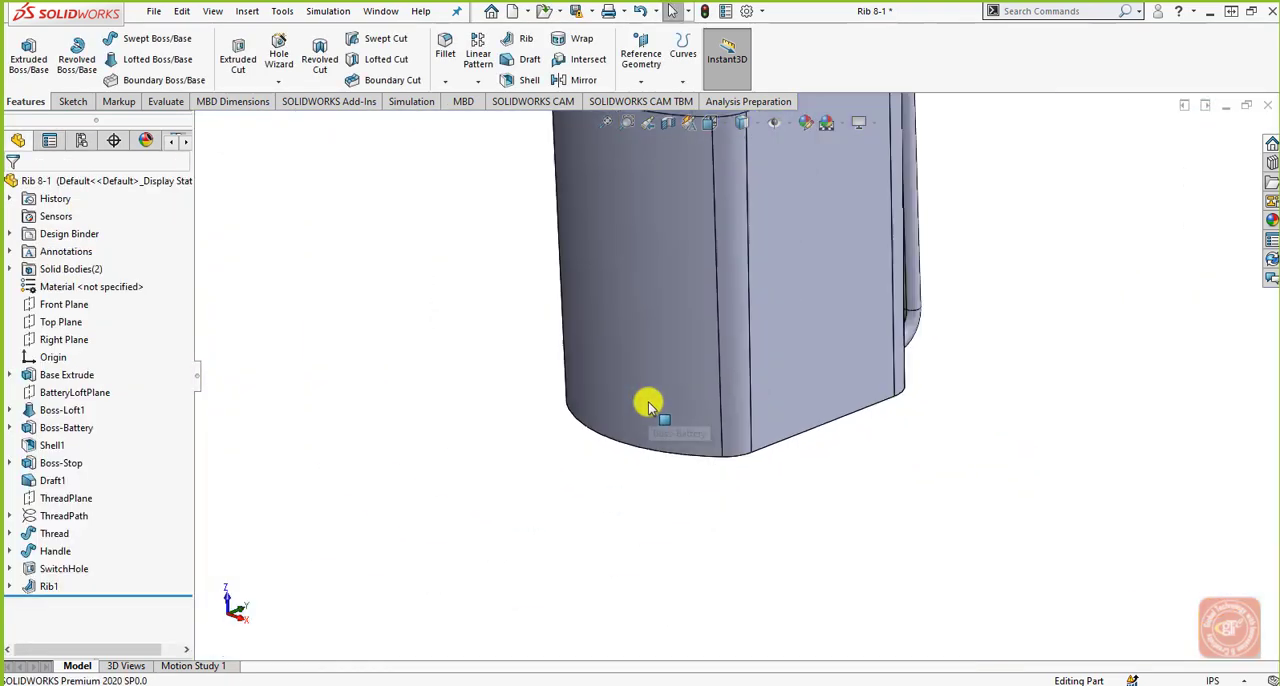
{"action": "middle_click_drag", "start_coordinate": [740, 305], "coordinate": [743, 332]}
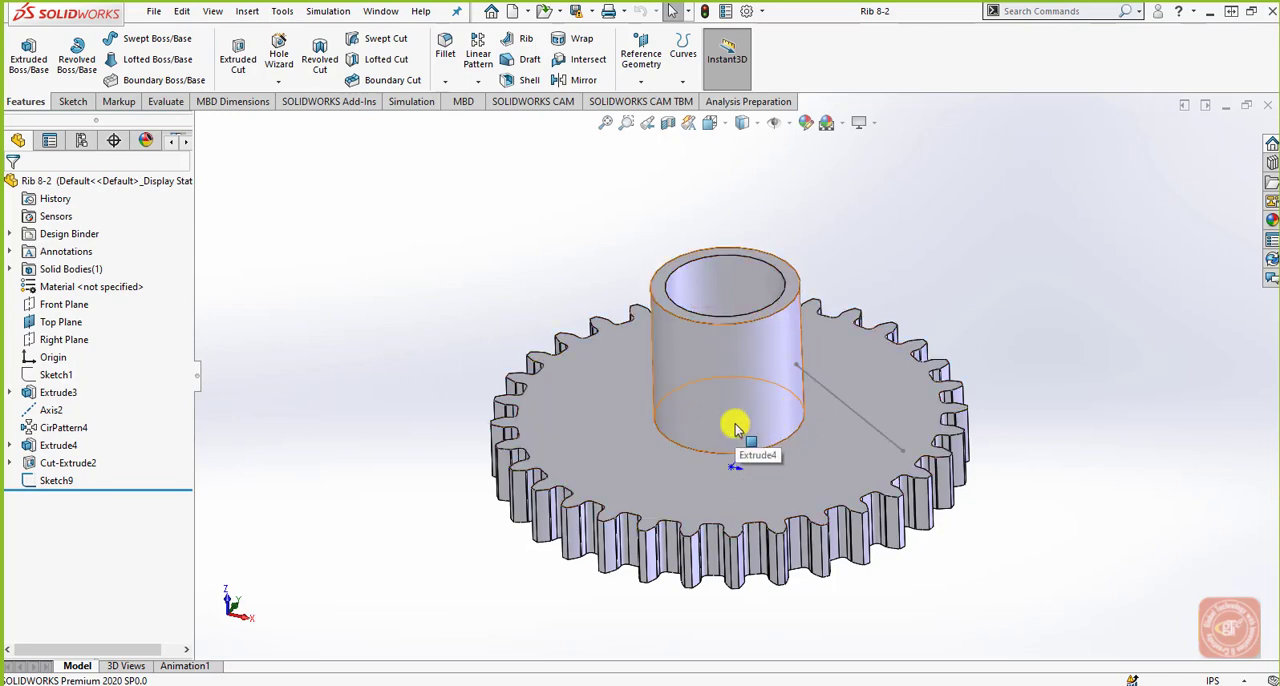
{"action": "scroll", "coordinate": [860, 486], "scroll_direction": "down", "scroll_amount": 1}
{"action": "middle_click_drag", "start_coordinate": [860, 486], "coordinate": [862, 411]}
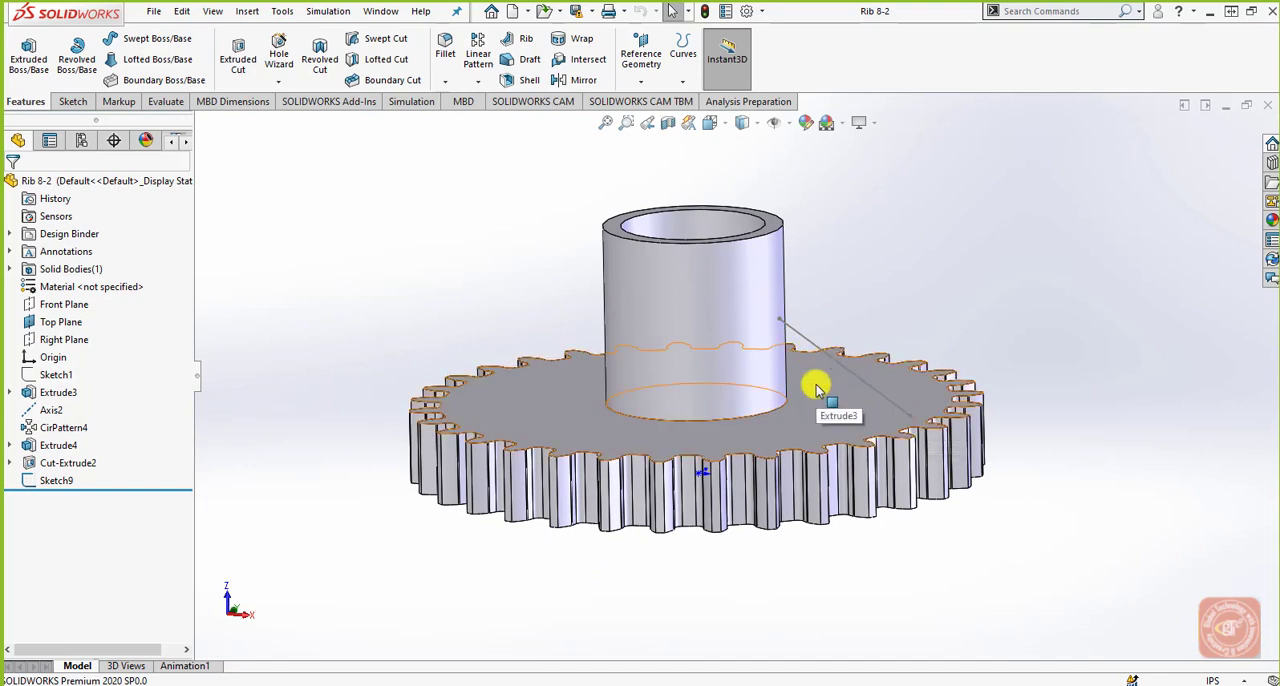
{"action": "left_click", "coordinate": [516, 40]}
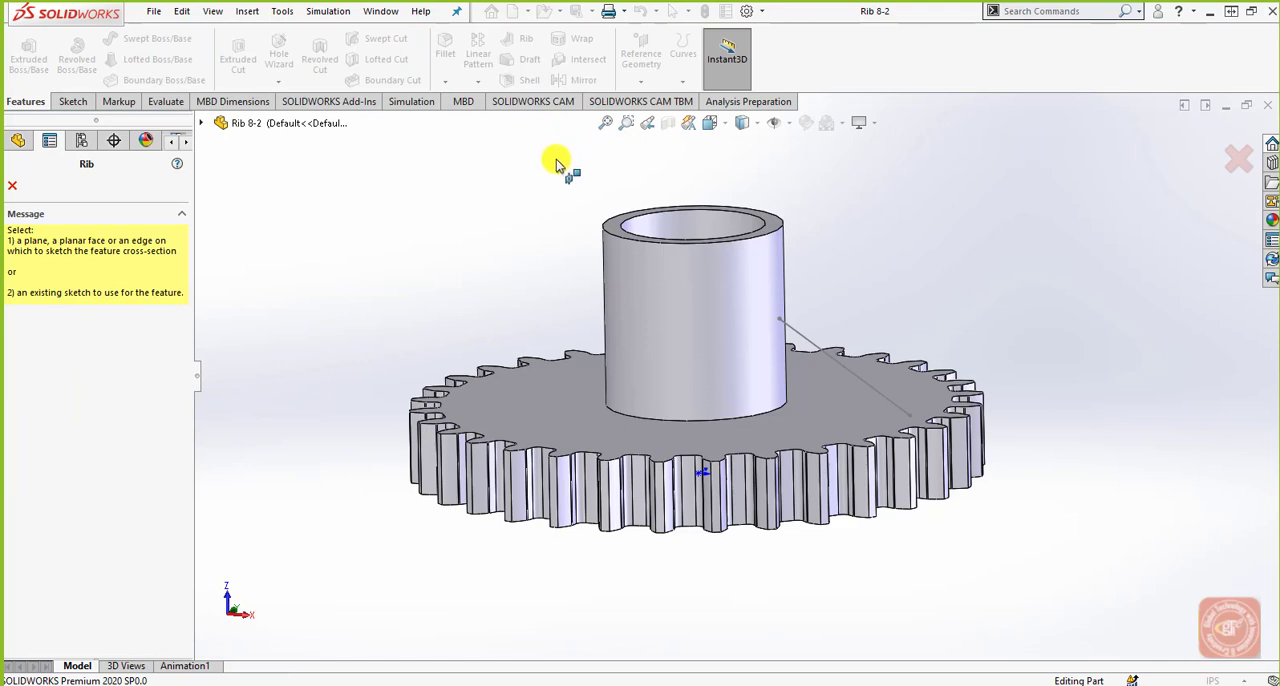
{"action": "left_click", "coordinate": [810, 343]}
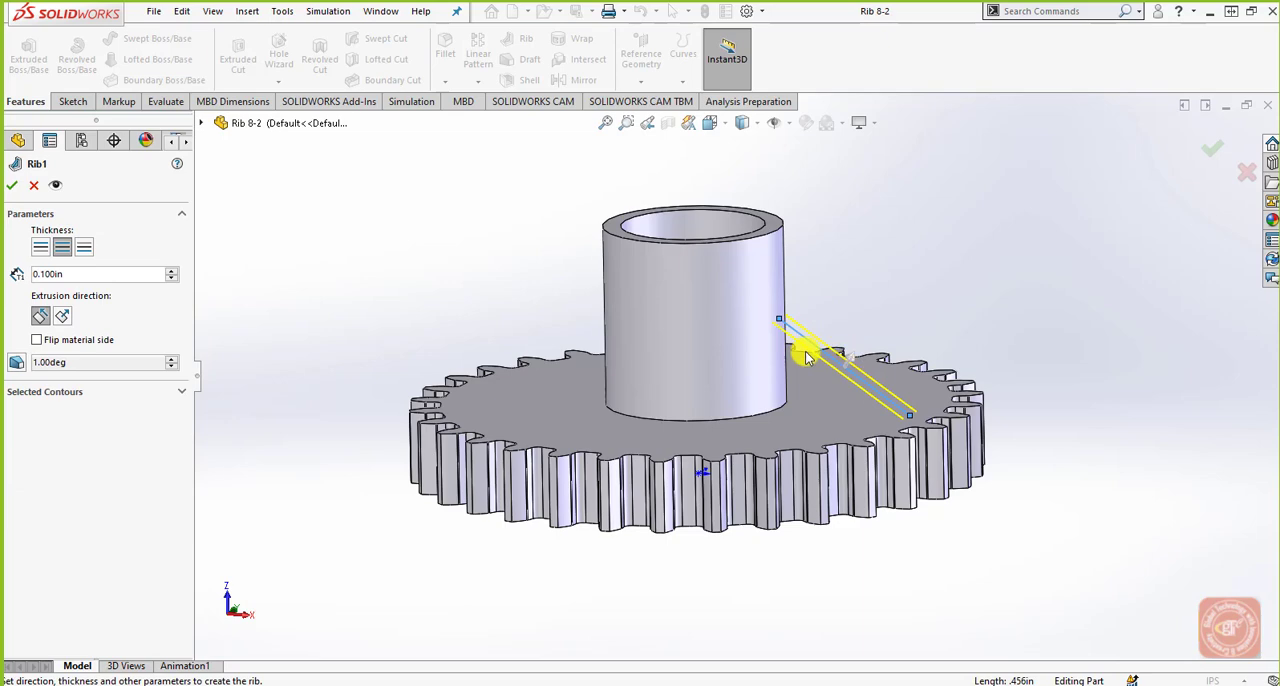
{"action": "left_click", "coordinate": [1245, 177]}
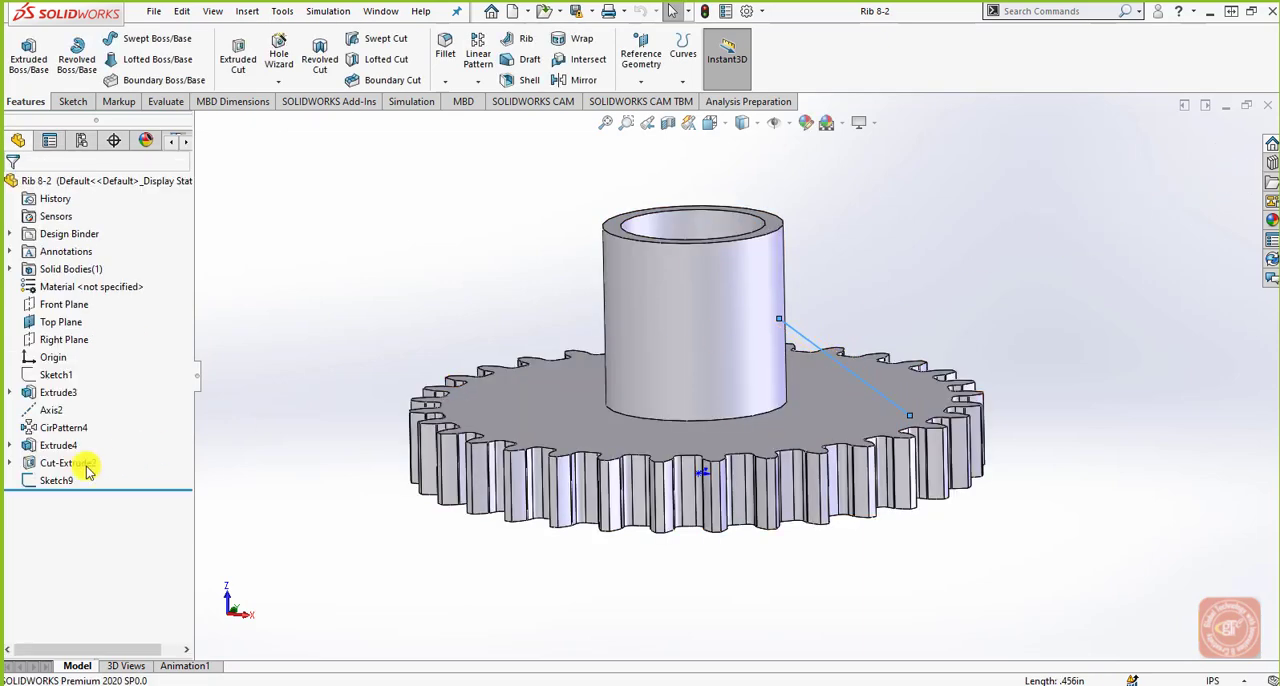
Open the diagonal line sketch beside the gear hub for editing and start a Rib with 0.100 in thickness on both sides.
{"action": "left_click", "coordinate": [40, 481]}
{"action": "left_click", "coordinate": [60, 434]}
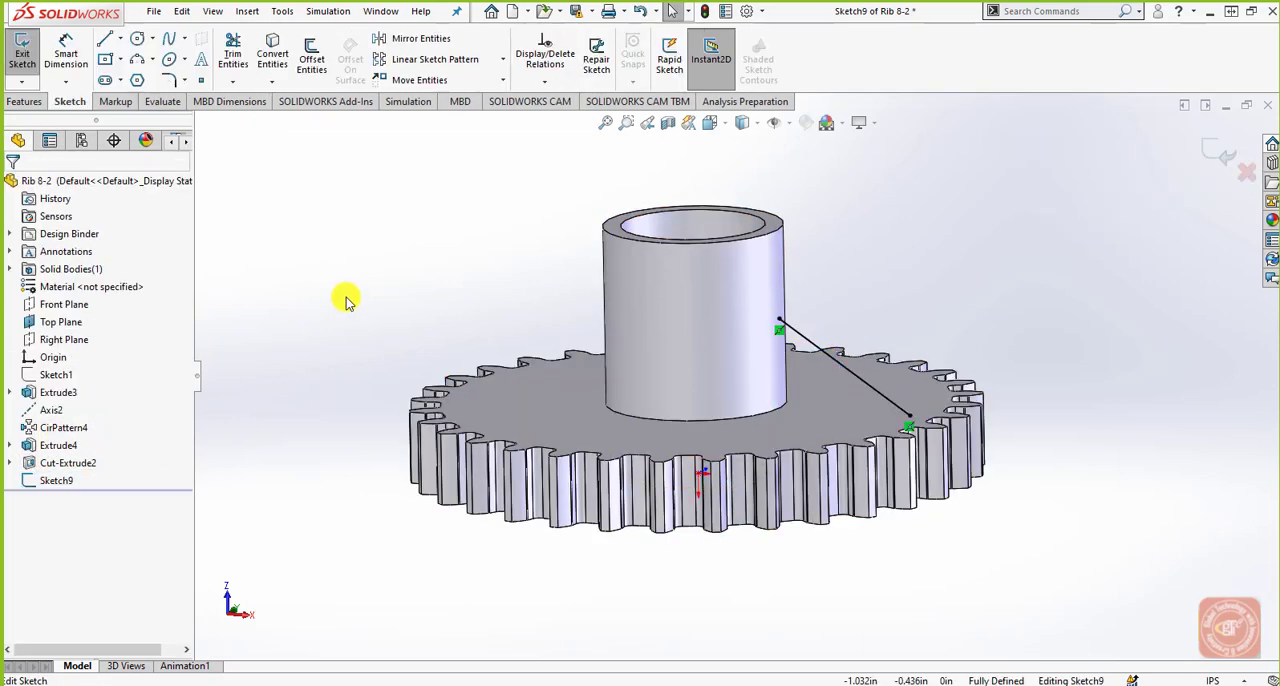
{"action": "left_click", "coordinate": [25, 101]}
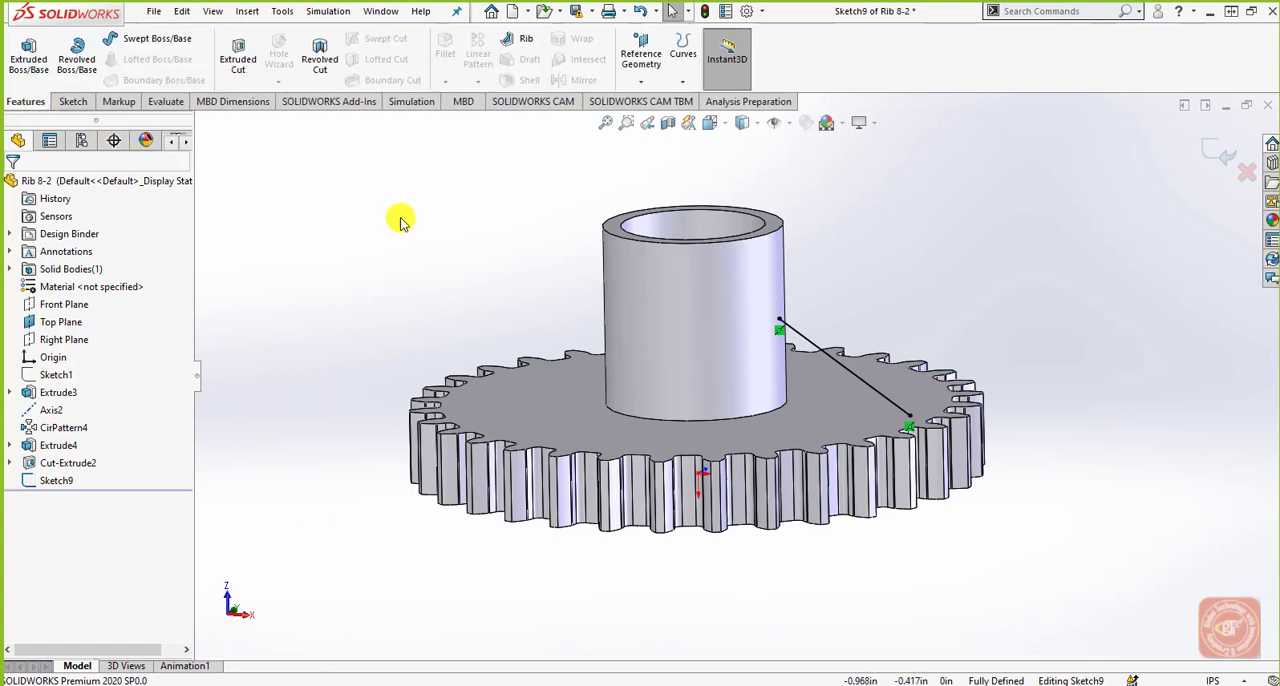
{"action": "left_click", "coordinate": [517, 39]}
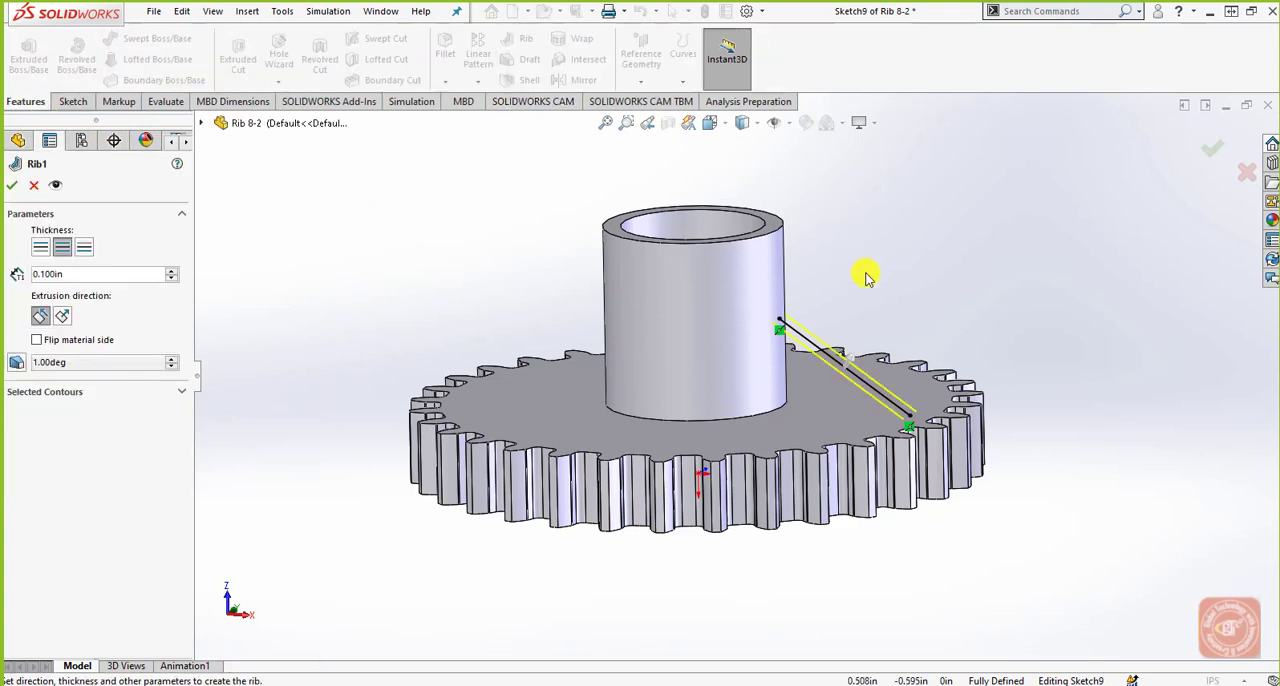
{"action": "middle_click_drag", "start_coordinate": [860, 429], "coordinate": [866, 413]}
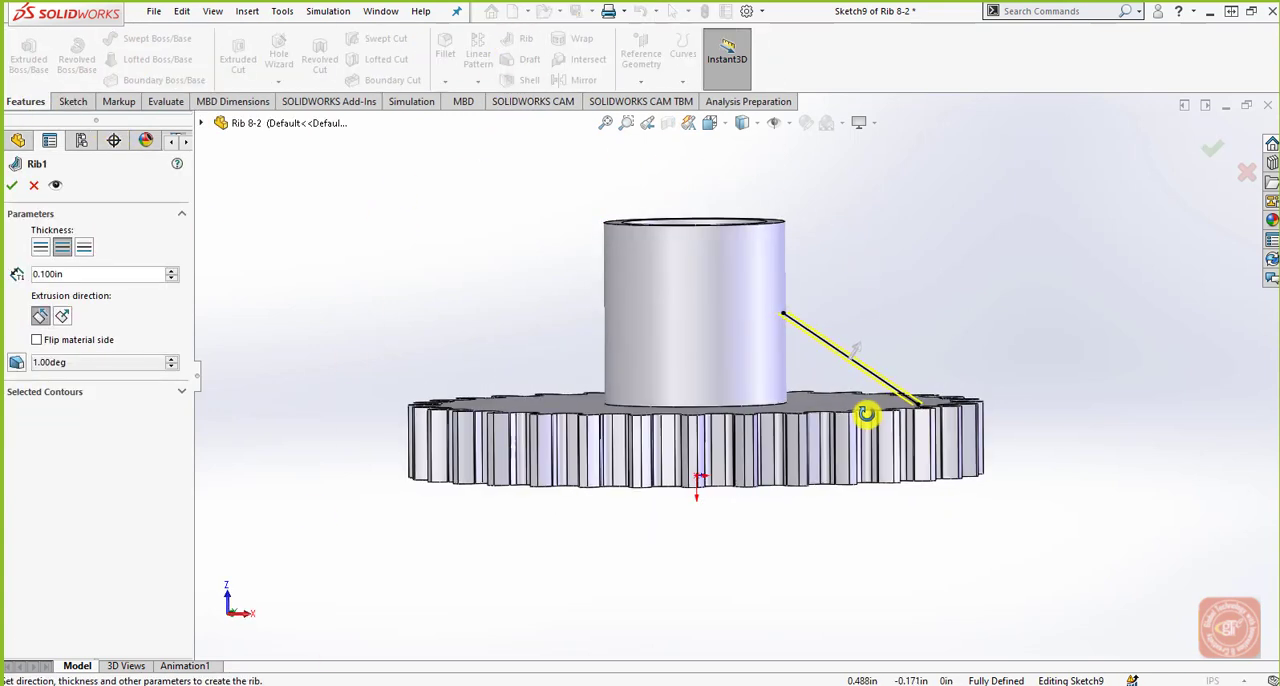
{"action": "scroll", "coordinate": [800, 343], "scroll_direction": "down", "scroll_amount": 5}
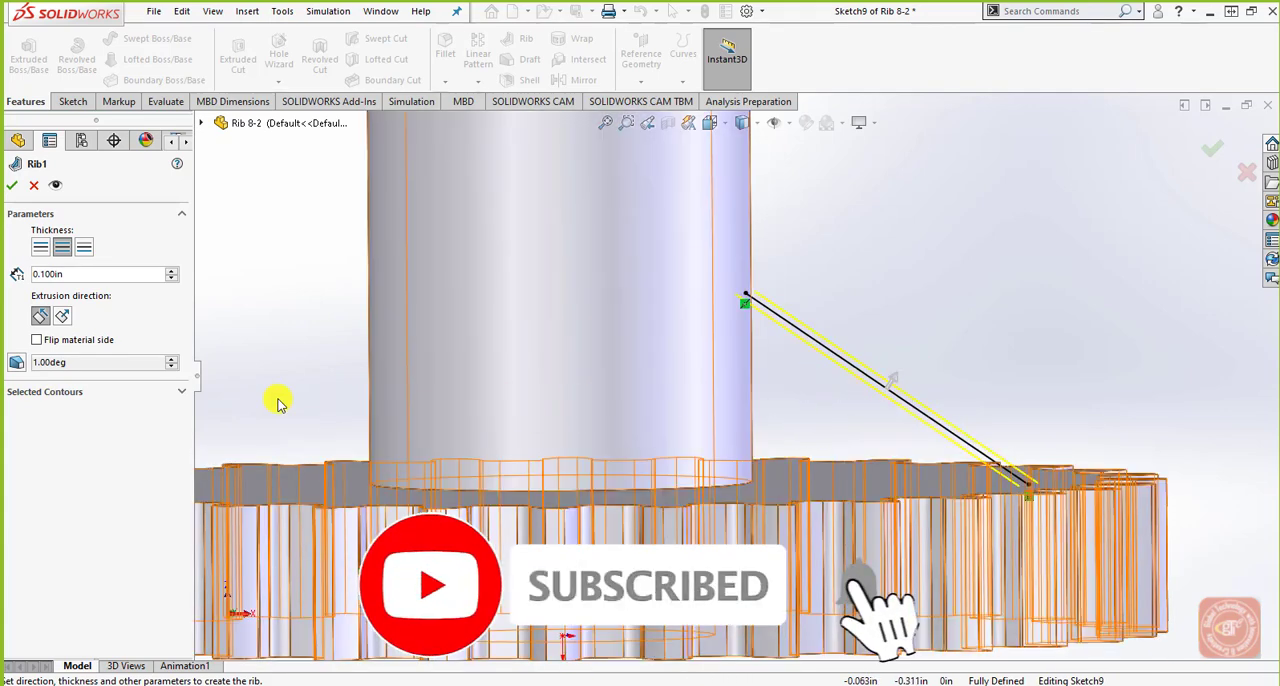
Create the gear's rib parallel to the sketch with the material side flipped and a 2 degree outward draft at the sketch plane.
{"action": "left_click", "coordinate": [37, 340]}
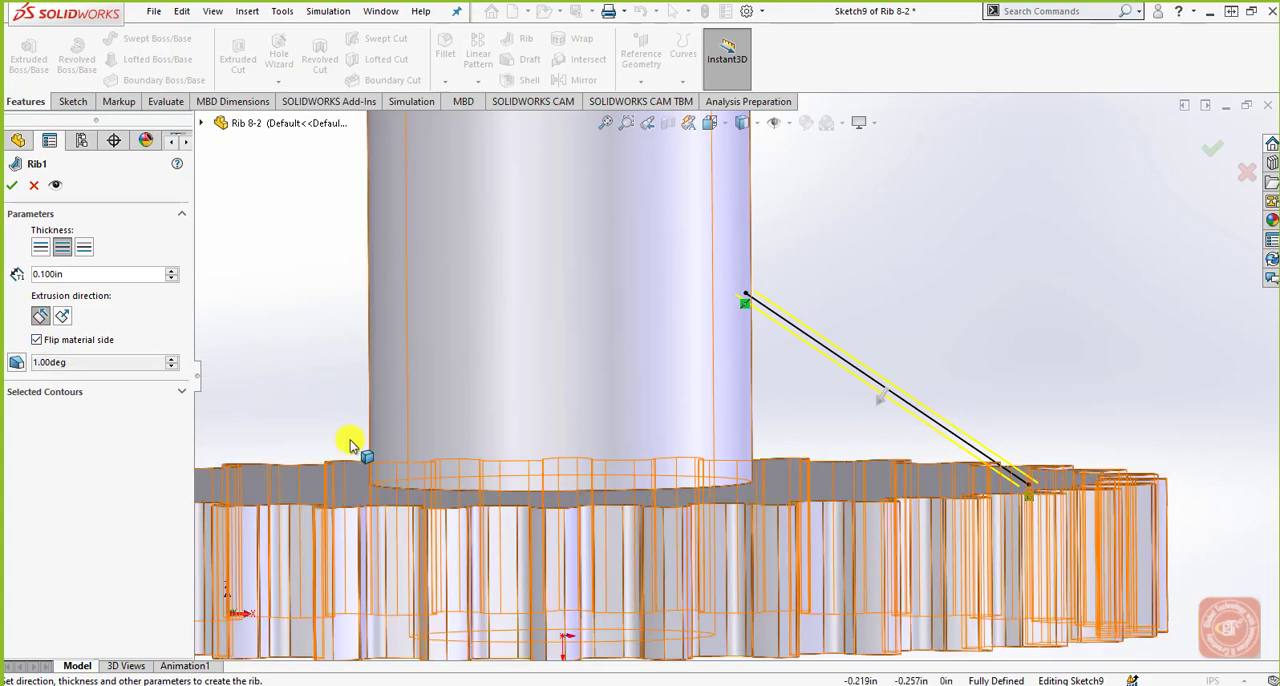
{"action": "left_click", "coordinate": [36, 340]}
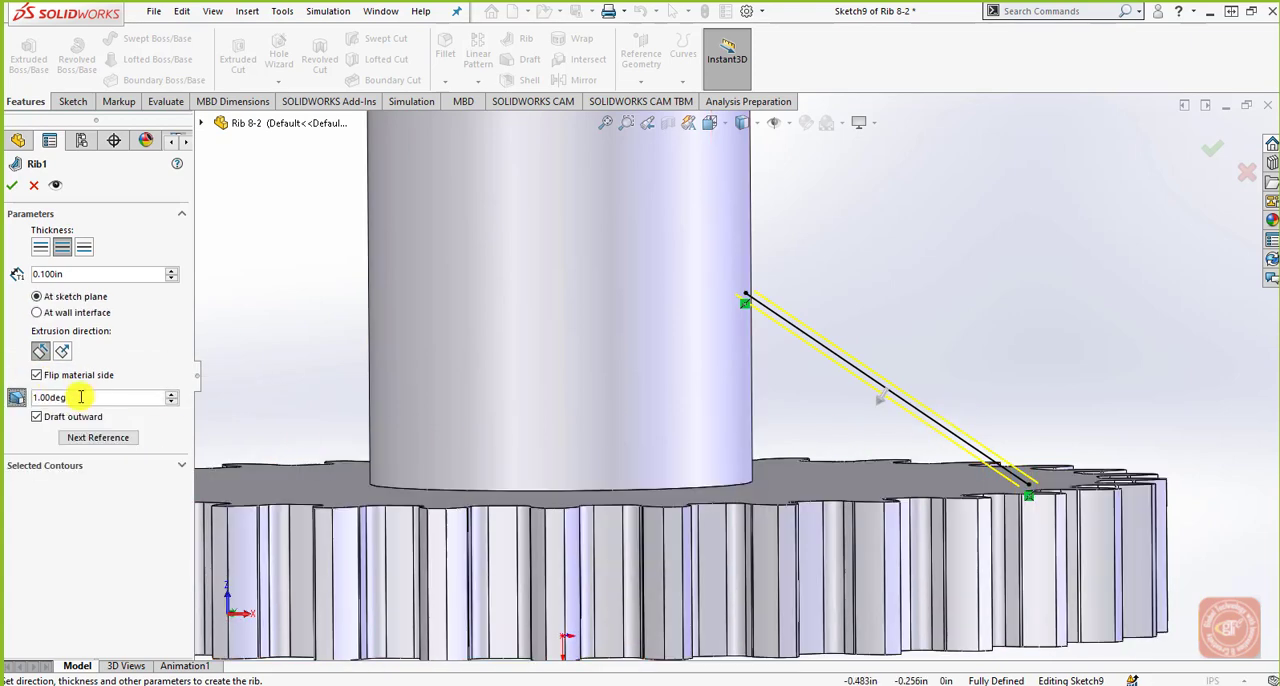
{"action": "left_click_drag", "start_coordinate": [80, 397], "coordinate": [15, 397]}
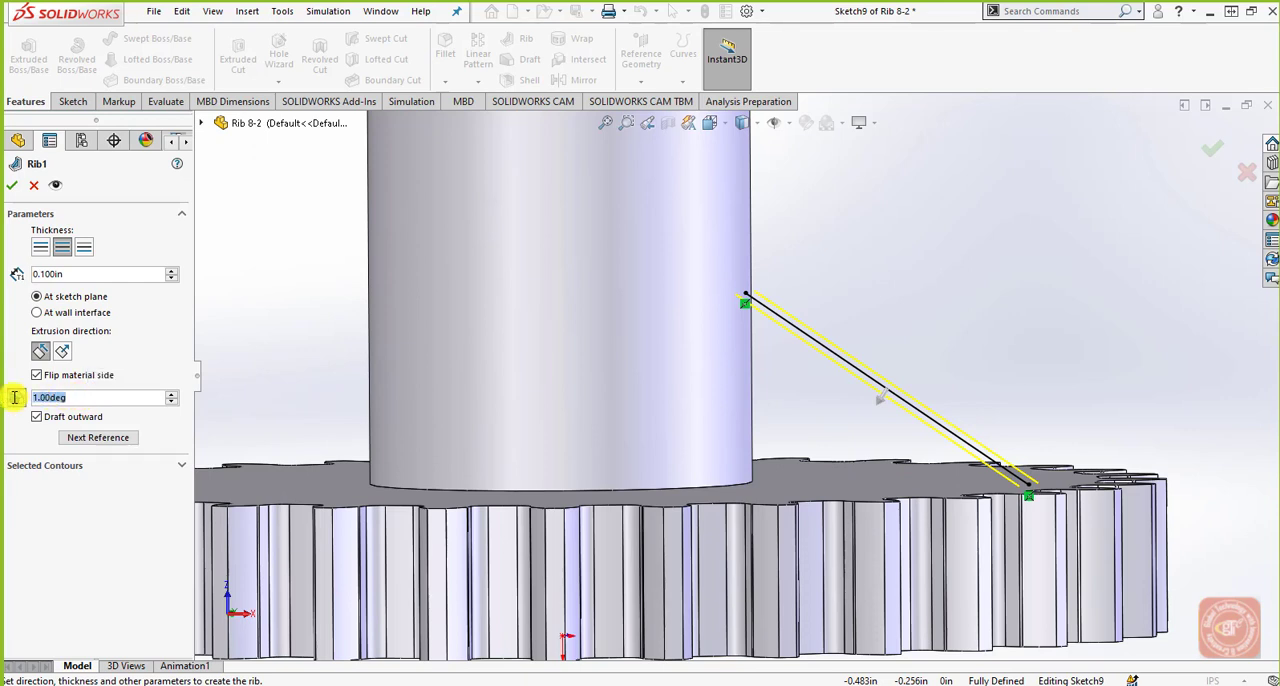
{"action": "type", "text": "2"}
{"action": "key", "text": "Return"}
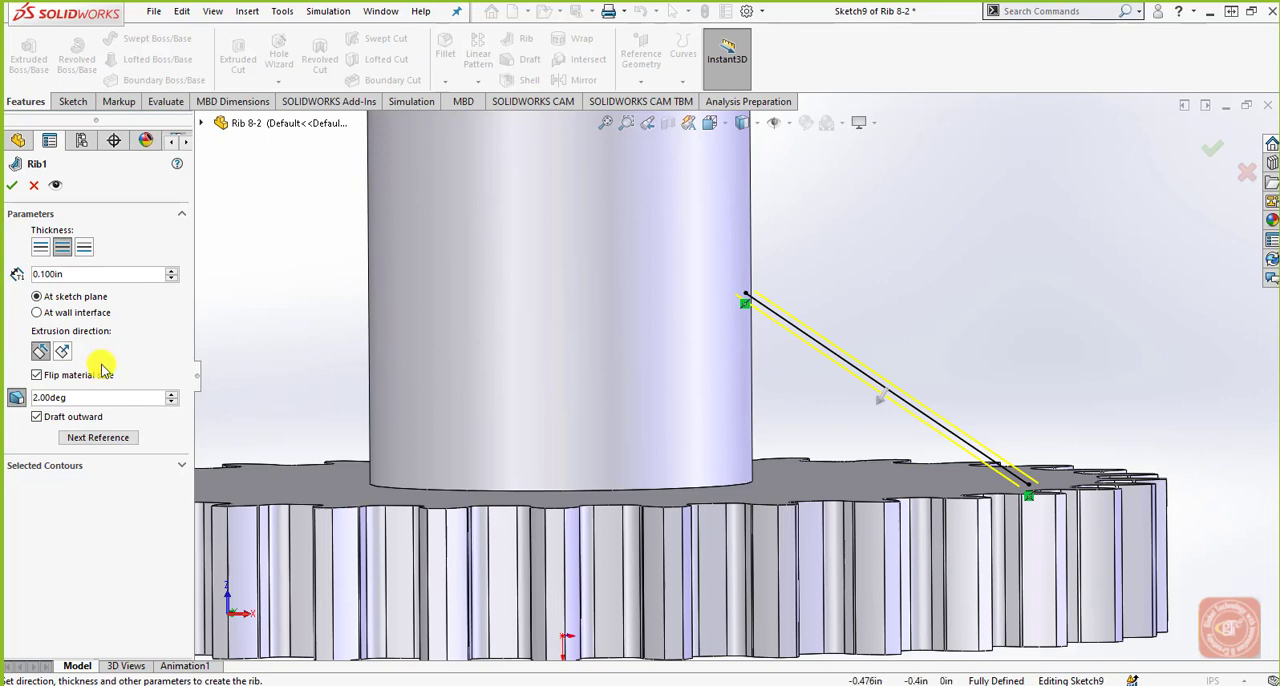
{"action": "left_click", "coordinate": [12, 186]}
{"action": "middle_click_drag", "start_coordinate": [829, 443], "coordinate": [983, 274]}
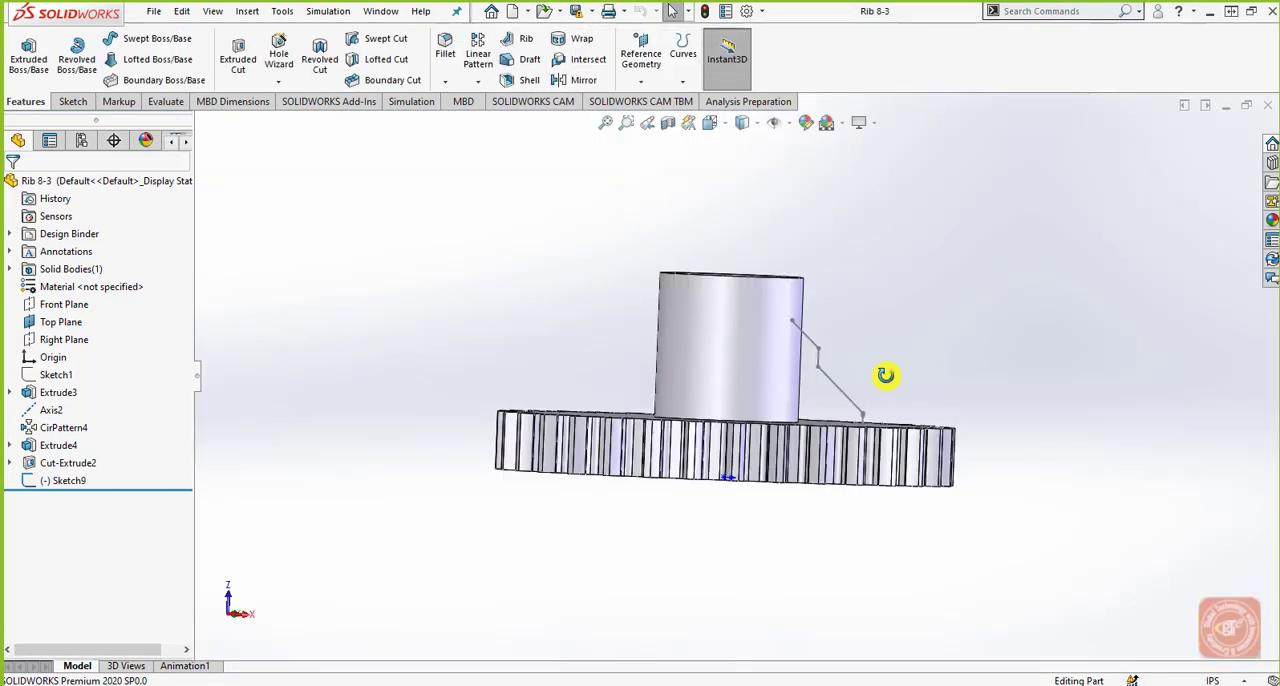
Create a rib from the stepped sketch in Rib 8-3, 0.100 in thick on both sides, material side flipped, with 1 degree outward draft.
{"action": "mouse_move", "coordinate": [886, 374]}
{"action": "middle_mouse_down"}
{"action": "mouse_move", "coordinate": [929, 331]}
{"action": "mouse_move", "coordinate": [978, 383]}
{"action": "mouse_move", "coordinate": [943, 323]}
{"action": "mouse_move", "coordinate": [943, 420]}
{"action": "mouse_move", "coordinate": [904, 420]}
{"action": "mouse_move", "coordinate": [929, 352]}
{"action": "mouse_move", "coordinate": [949, 389]}
{"action": "mouse_move", "coordinate": [869, 354]}
{"action": "middle_mouse_up"}
{"action": "left_click", "coordinate": [60, 480]}
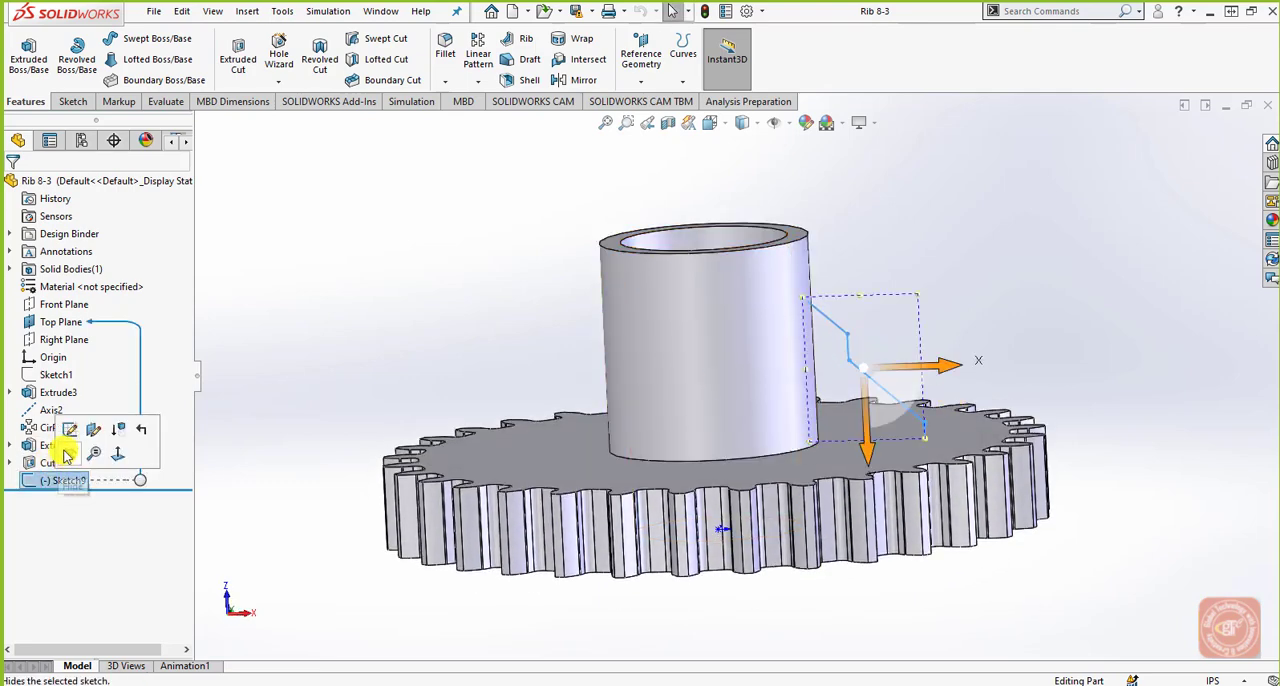
{"action": "left_click", "coordinate": [91, 429]}
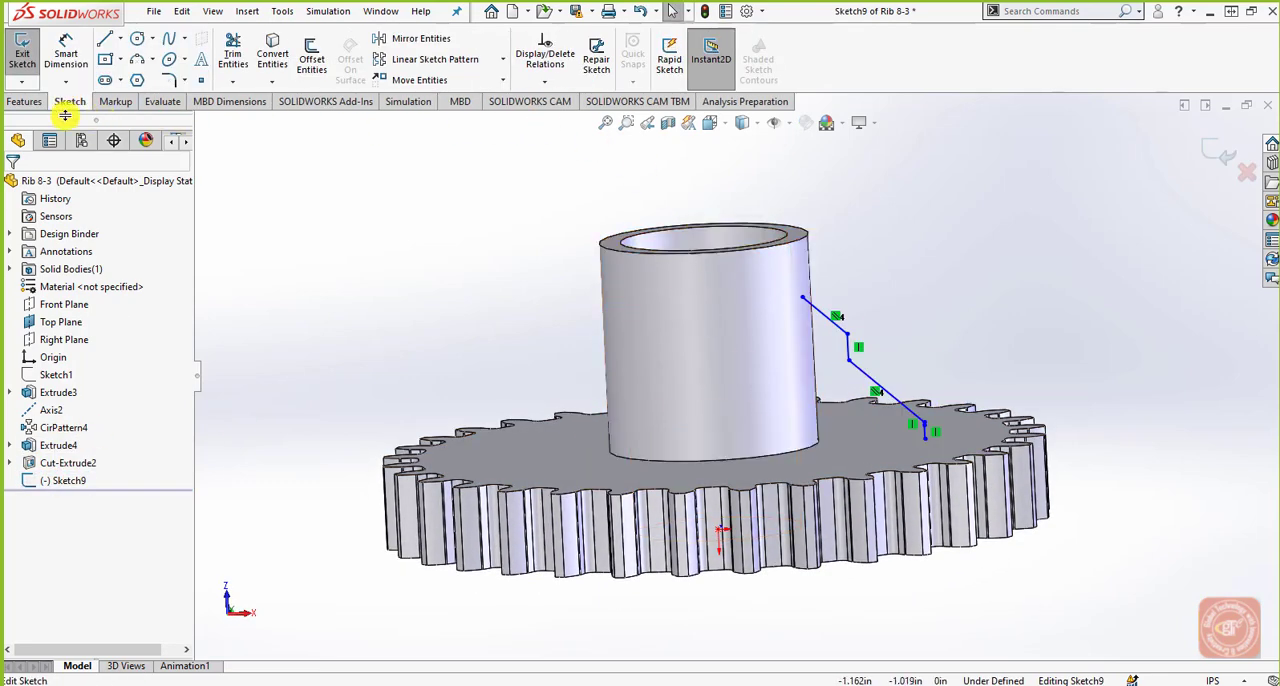
{"action": "left_click", "coordinate": [27, 101]}
{"action": "left_click", "coordinate": [522, 44]}
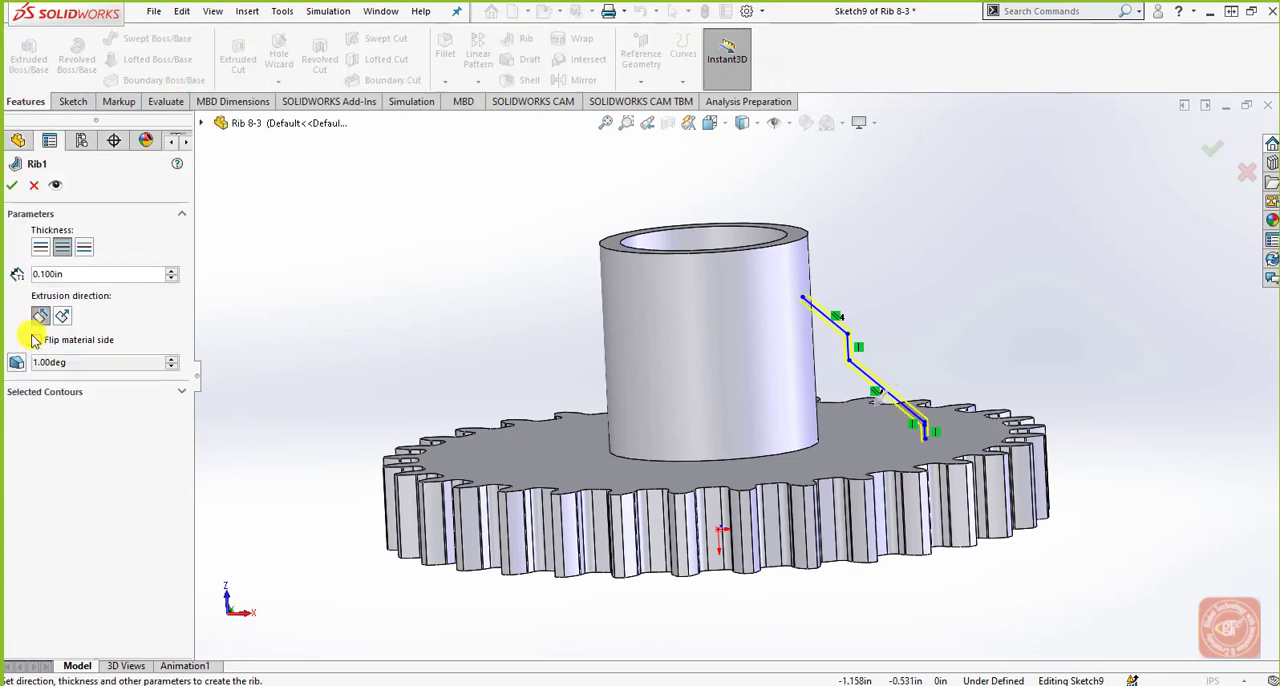
{"action": "left_click", "coordinate": [17, 364]}
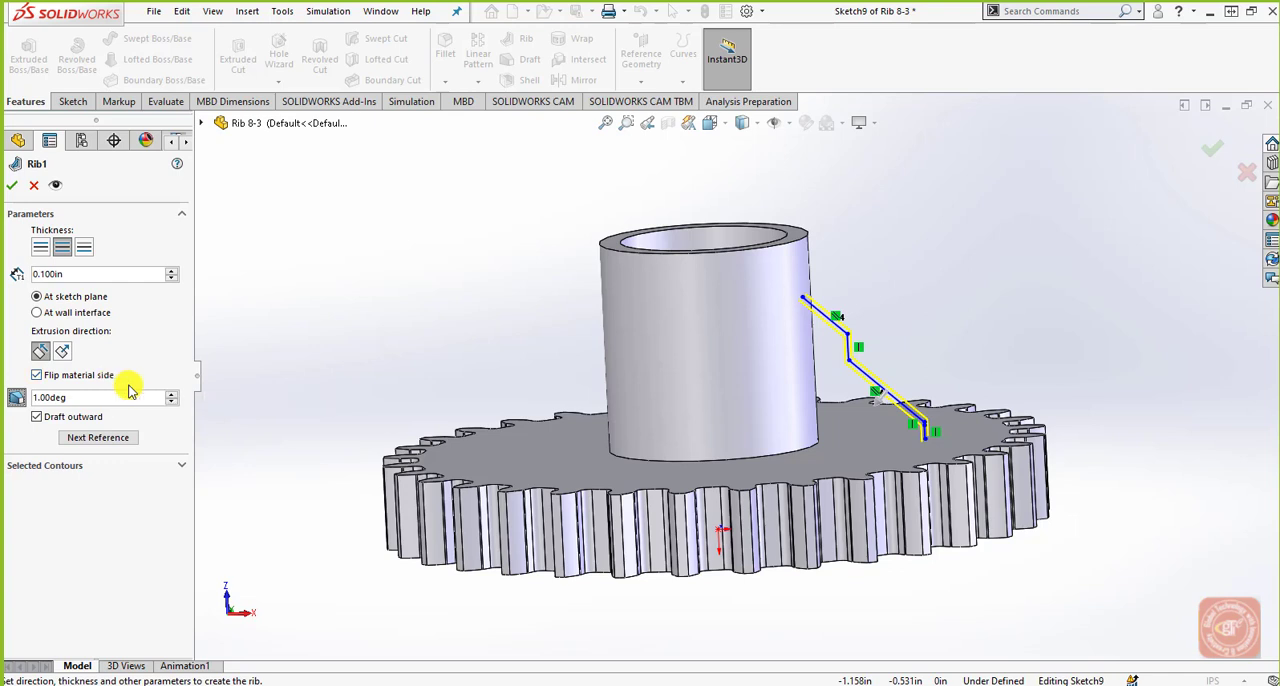
{"action": "key", "text": "Return"}
Edit the stepped rib's feature definition and set its outward draft angle to 3 degrees.
{"action": "left_click", "coordinate": [55, 480]}
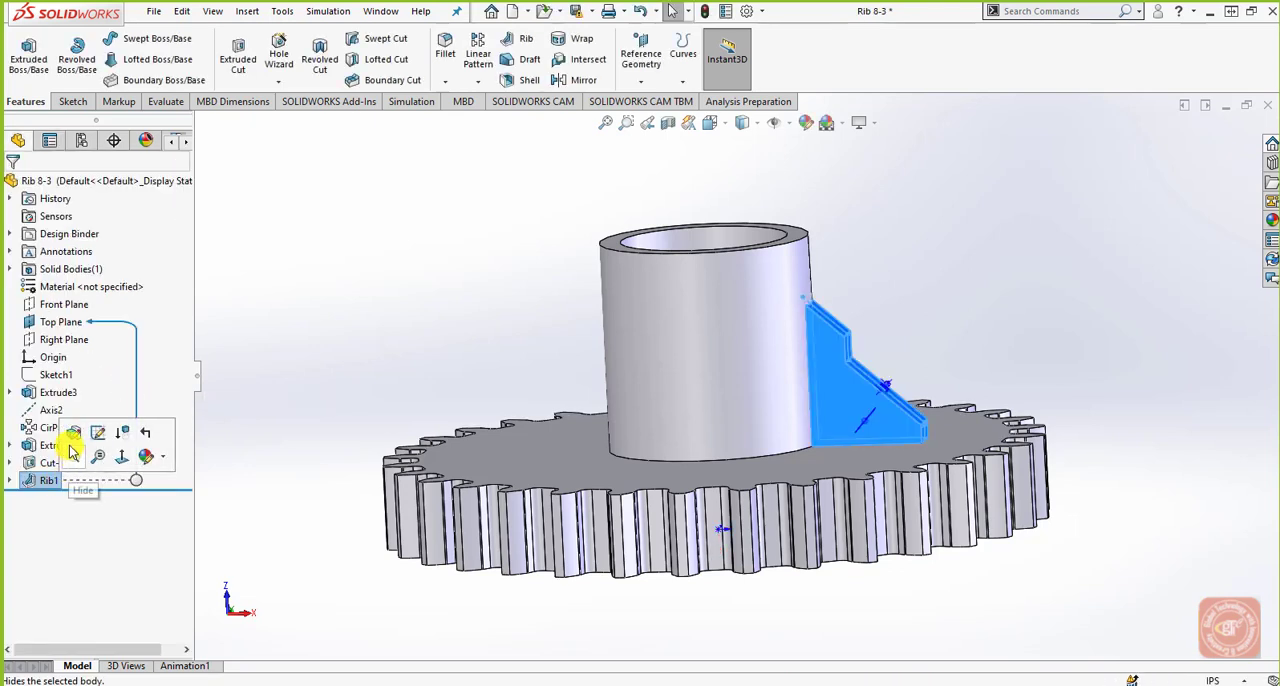
{"action": "left_click", "coordinate": [56, 447]}
{"action": "left_click", "coordinate": [42, 480]}
{"action": "left_click", "coordinate": [66, 437]}
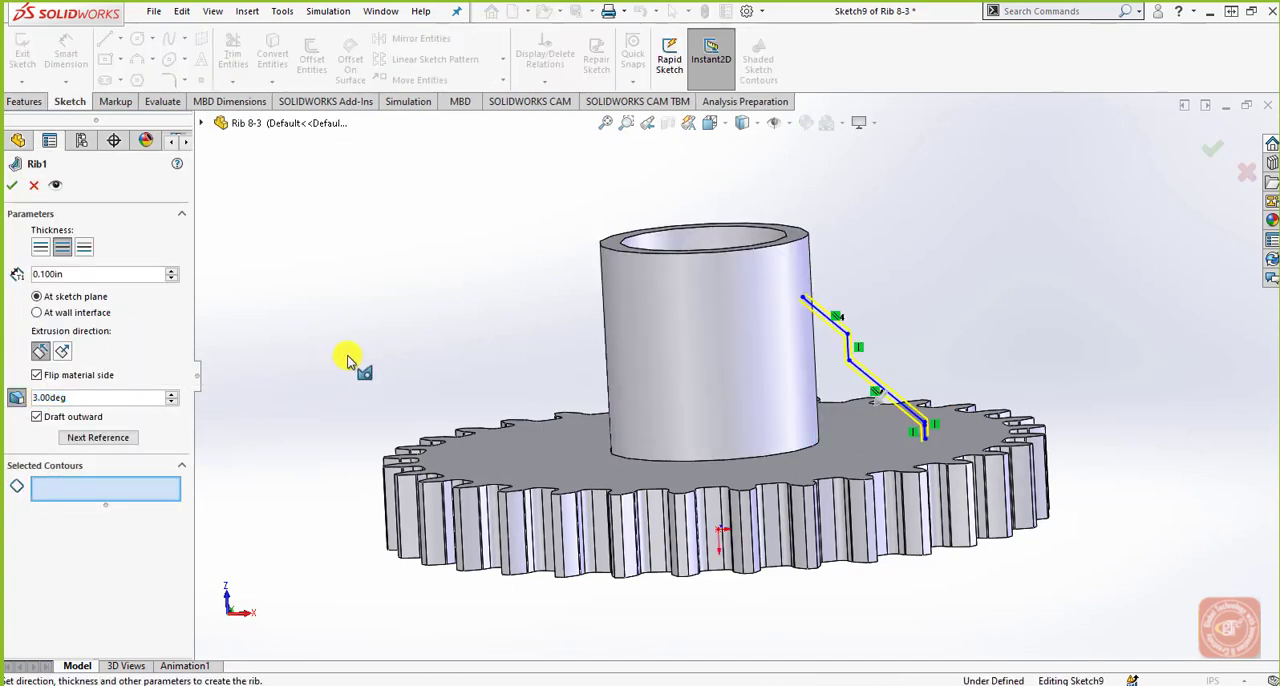
{"action": "left_click", "coordinate": [12, 185]}
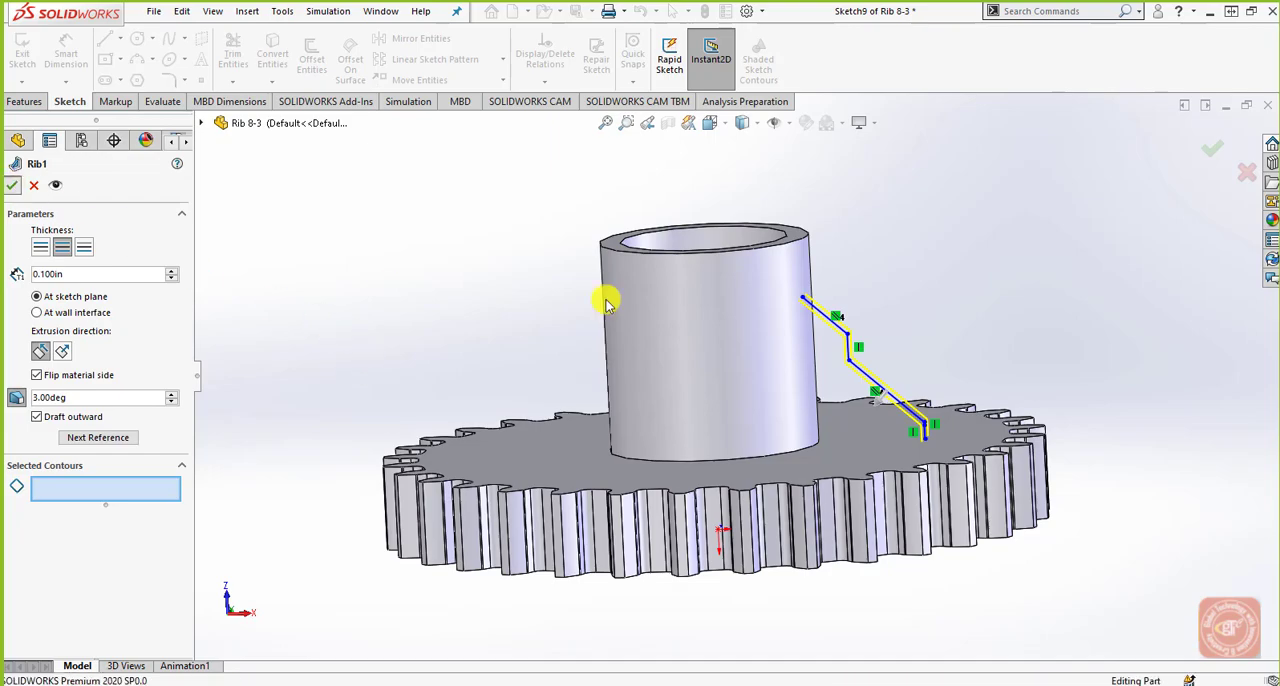
{"action": "middle_click_drag", "start_coordinate": [826, 366], "coordinate": [806, 406]}
{"action": "scroll", "coordinate": [911, 468], "scroll_direction": "down", "scroll_amount": 4}
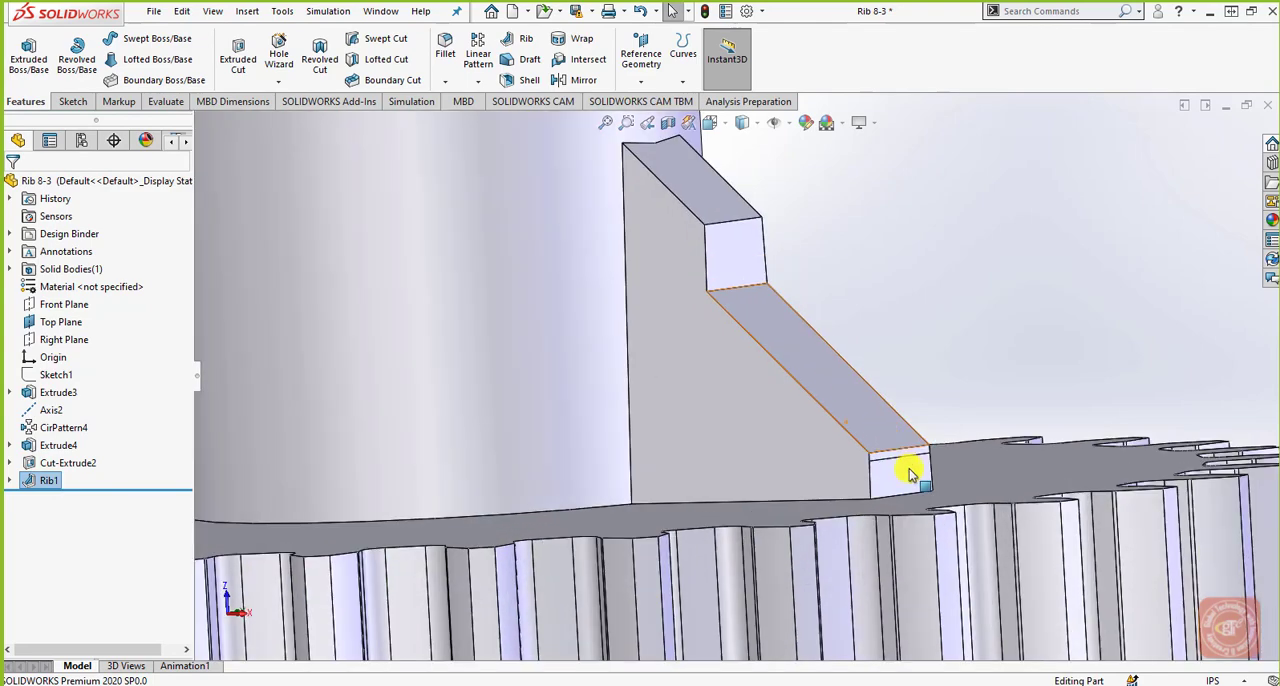
{"action": "scroll", "coordinate": [832, 454], "scroll_direction": "down", "scroll_amount": 1}
{"action": "middle_click_drag", "start_coordinate": [830, 452], "coordinate": [838, 512]}
{"action": "scroll", "coordinate": [838, 512], "scroll_direction": "up", "scroll_amount": 3}
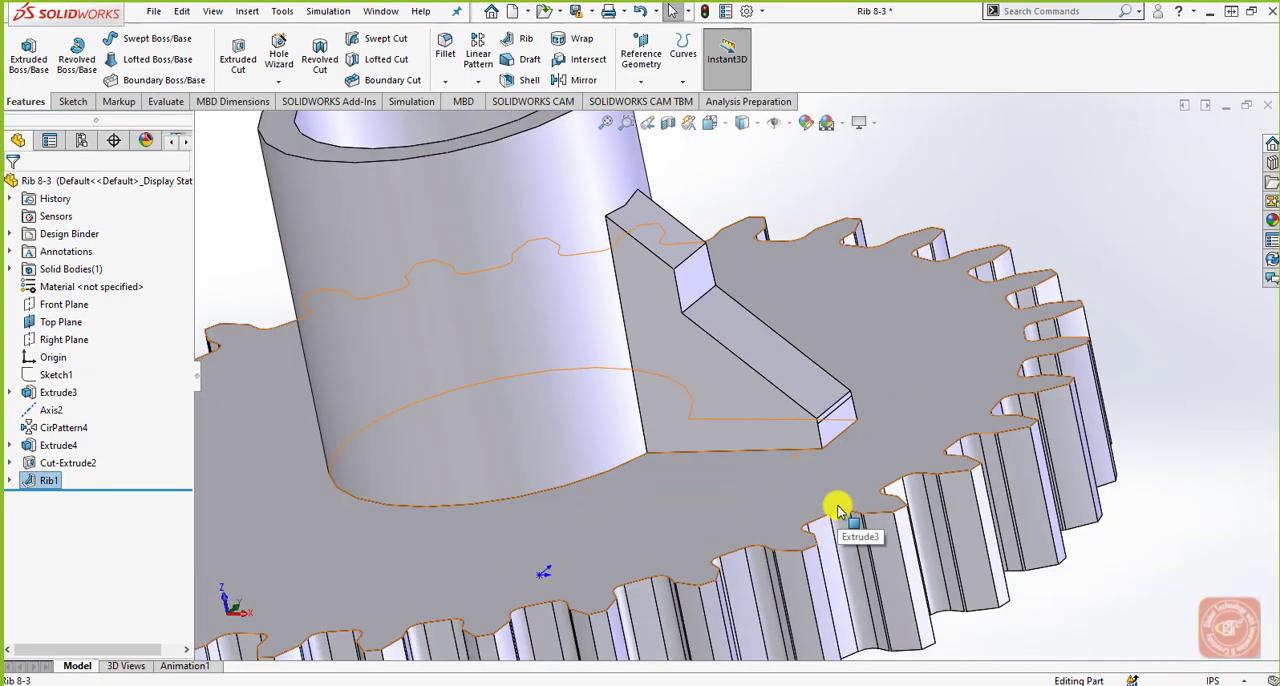
{"action": "scroll", "coordinate": [838, 512], "scroll_direction": "up", "scroll_amount": 1}
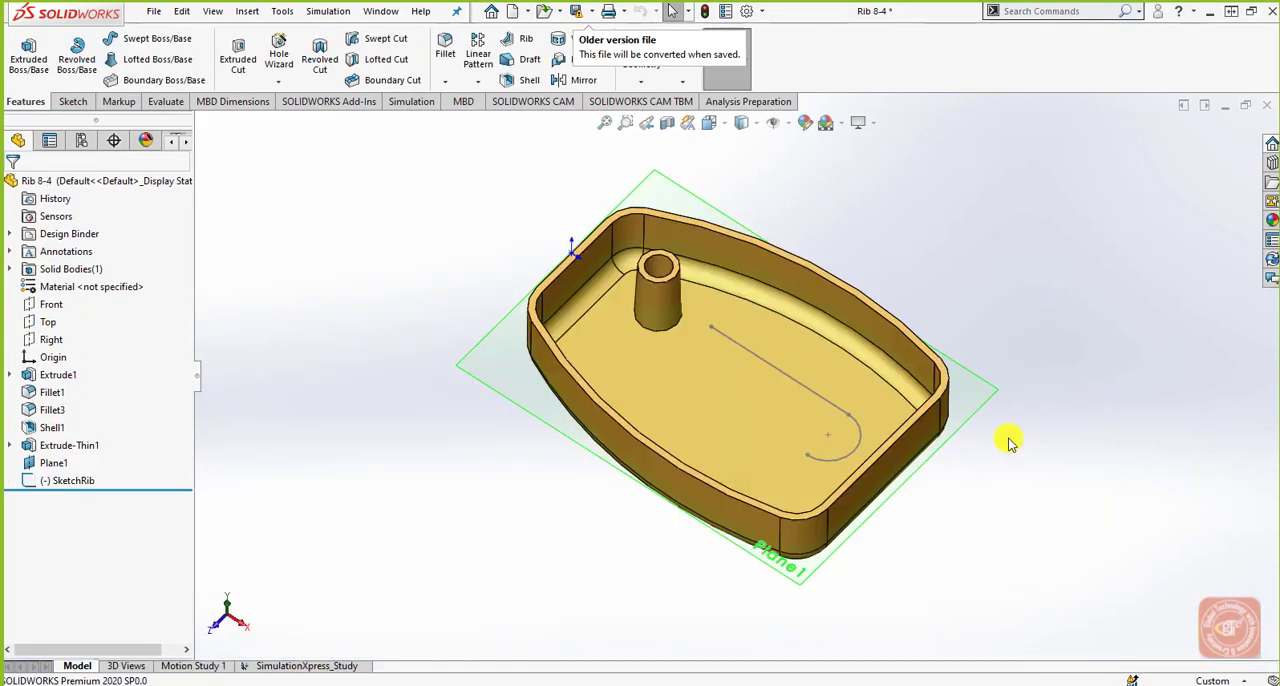
Open the tray's rib sketch for editing and start a Rib with 2 mm thickness on both sides.
{"action": "middle_click_drag", "start_coordinate": [814, 491], "coordinate": [753, 356]}
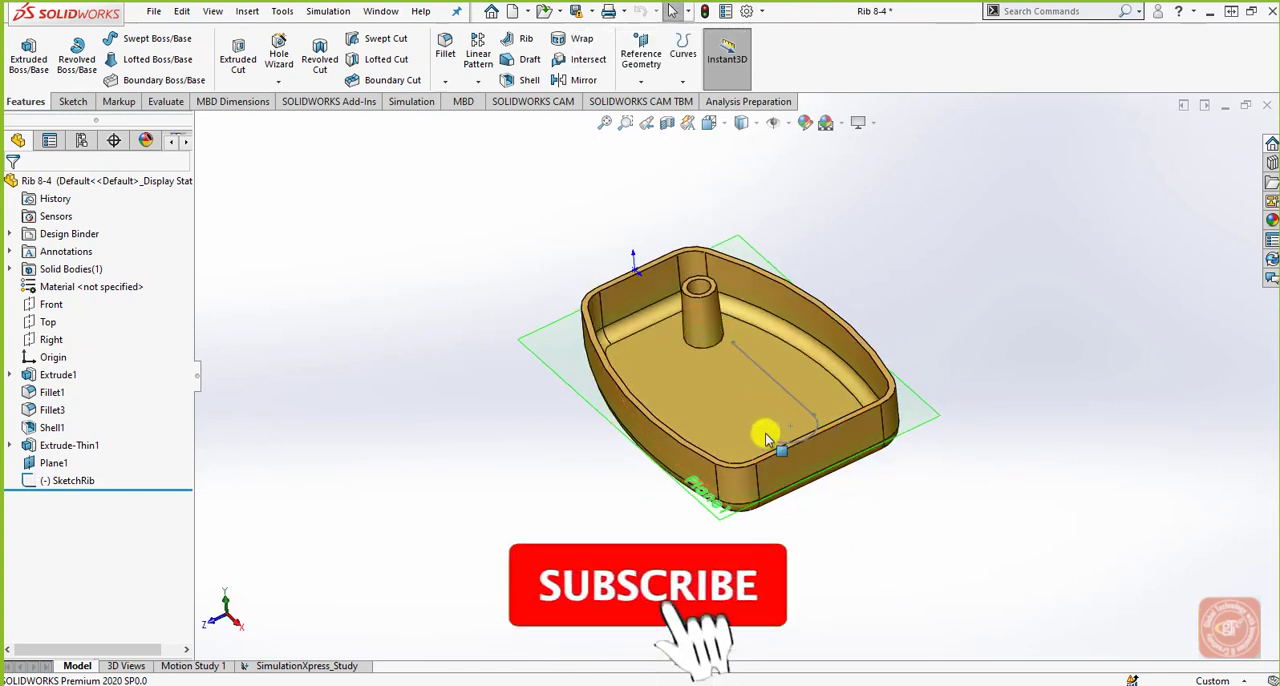
{"action": "middle_click_drag", "start_coordinate": [760, 370], "coordinate": [823, 380]}
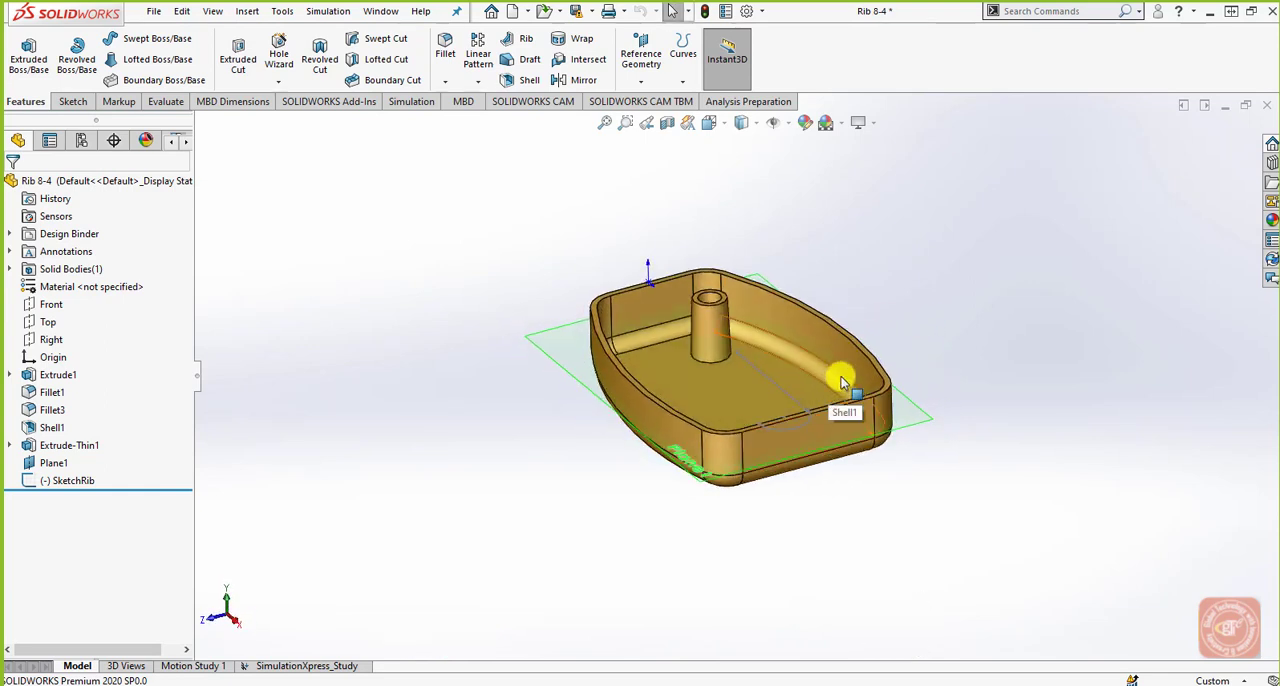
{"action": "left_click", "coordinate": [82, 484]}
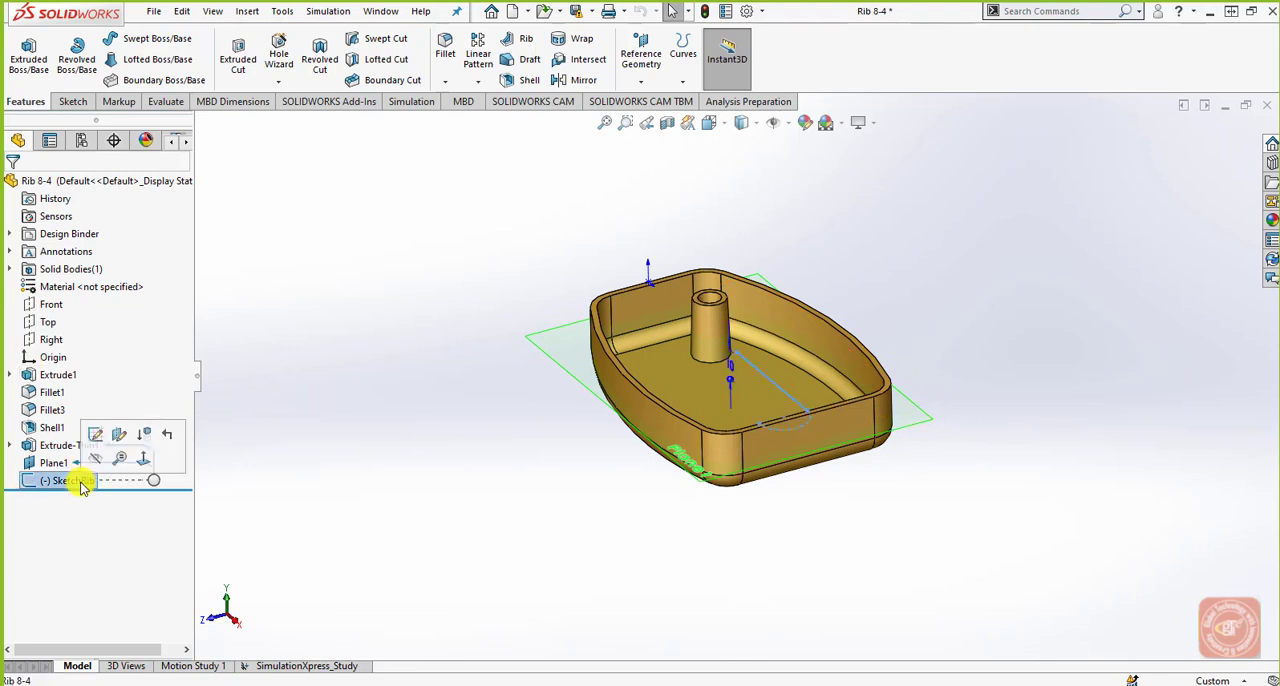
{"action": "left_click", "coordinate": [95, 434]}
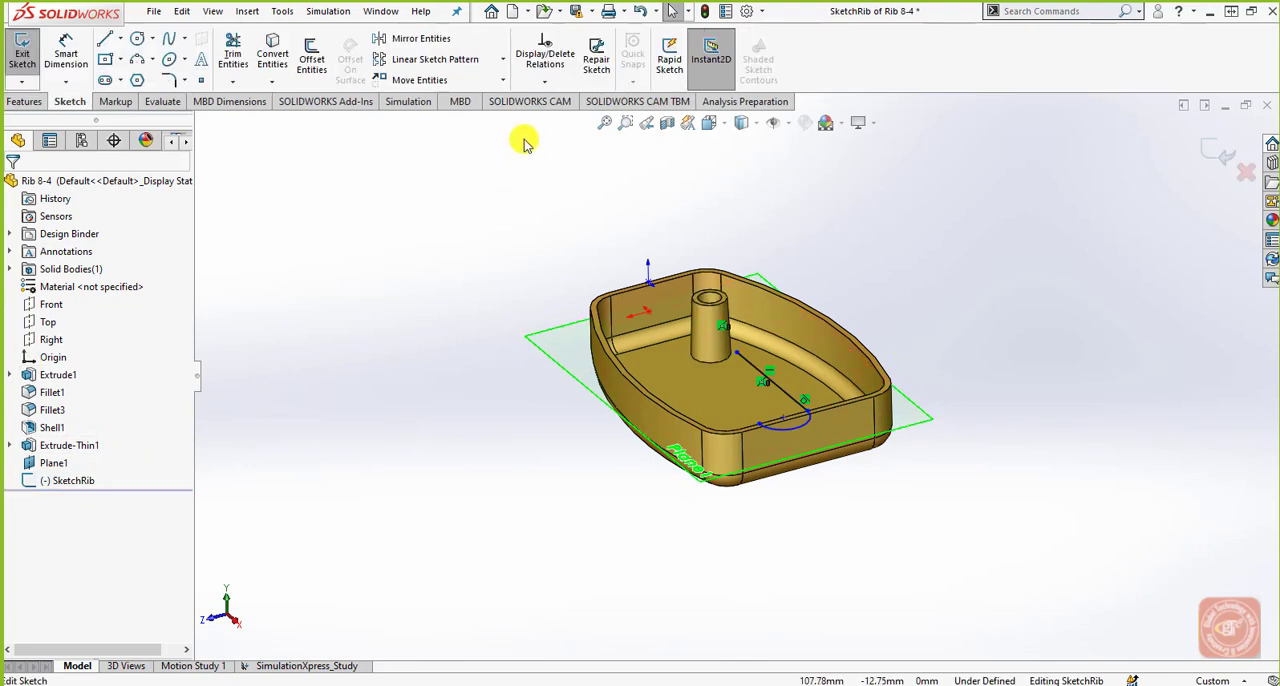
{"action": "left_click", "coordinate": [24, 101]}
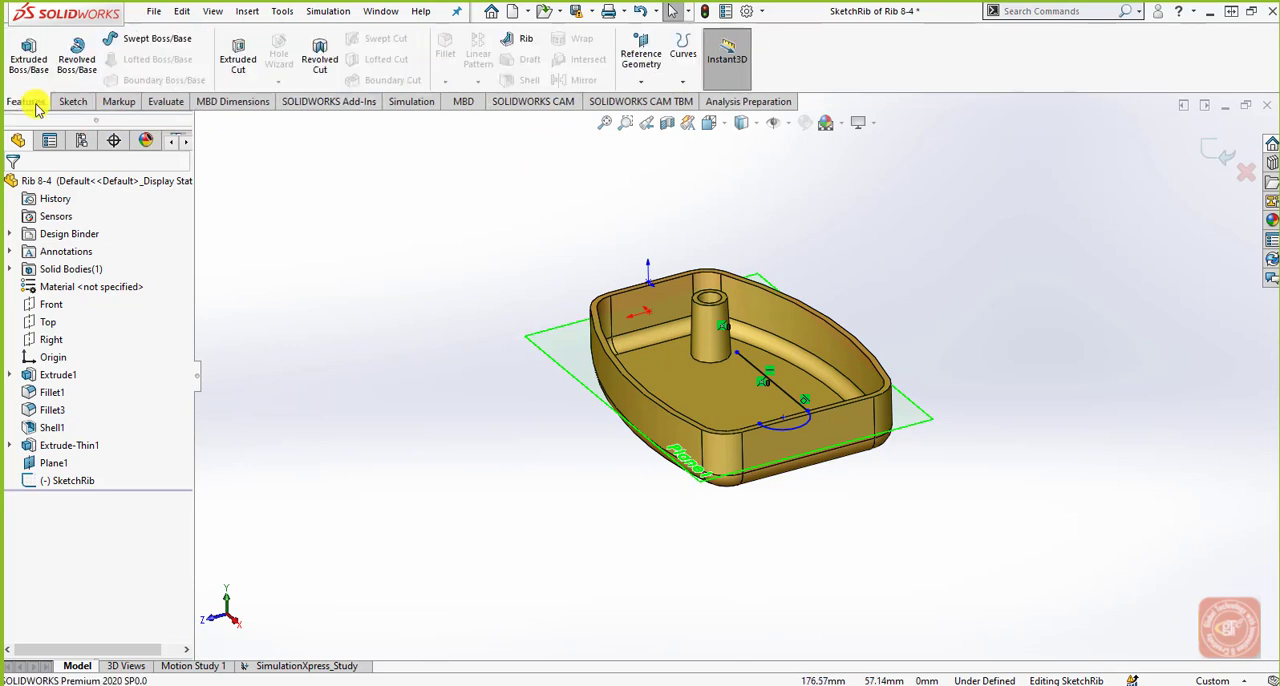
{"action": "left_click", "coordinate": [521, 44]}
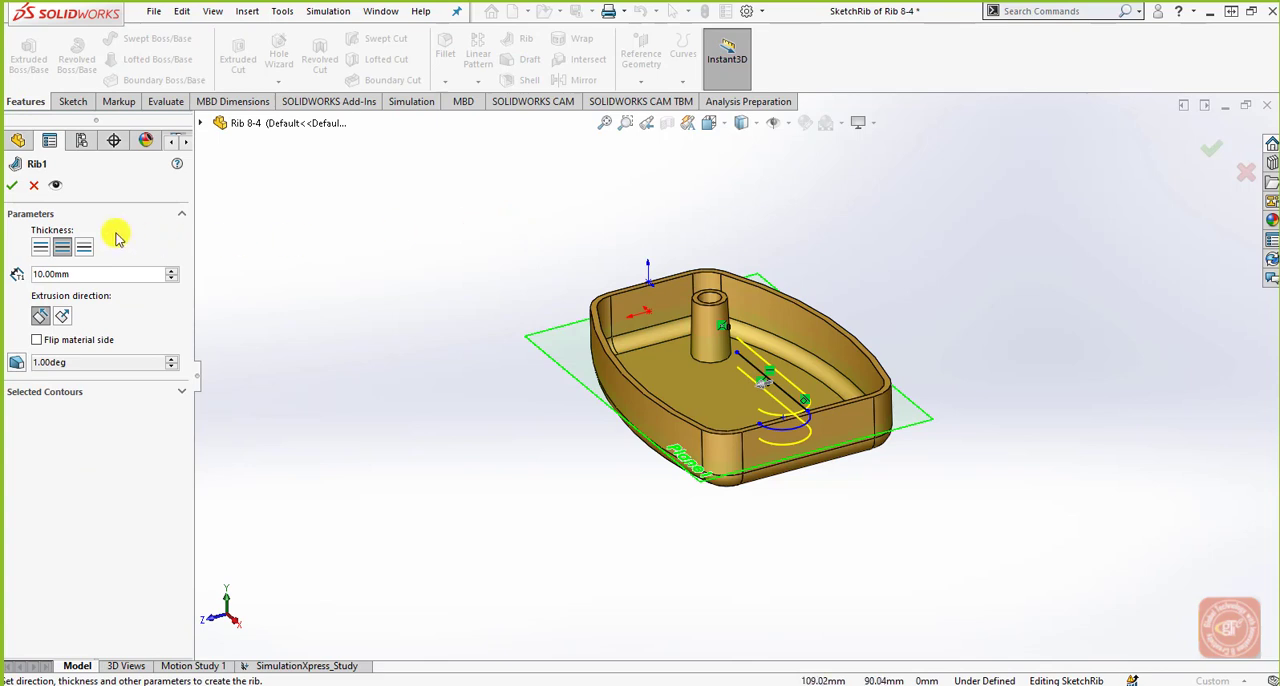
{"action": "left_click", "coordinate": [84, 278]}
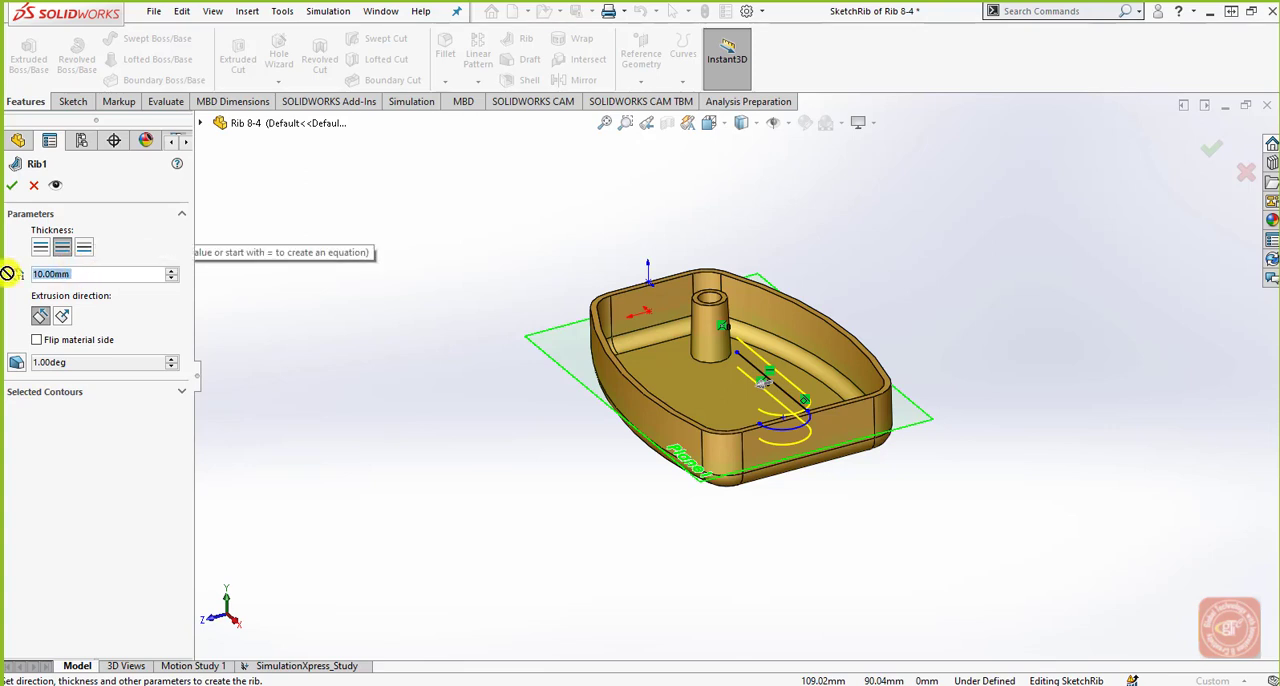
{"action": "type", "text": "2"}
{"action": "key", "text": "Return"}
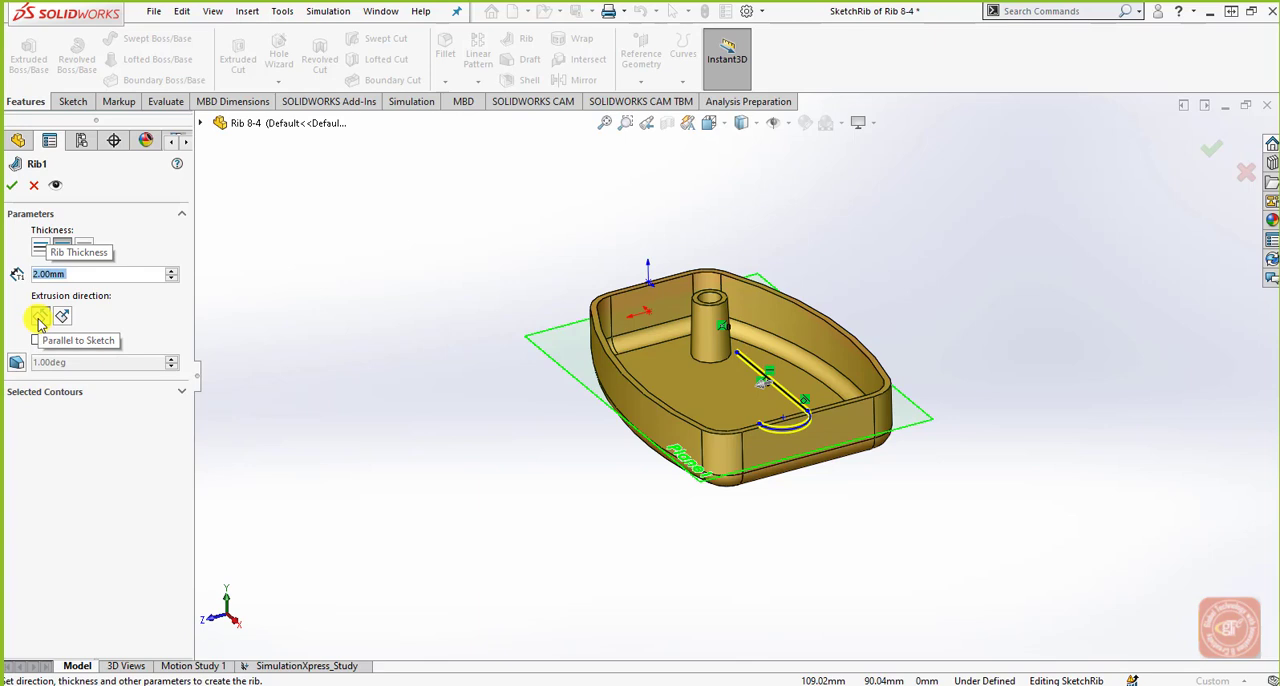
Create the tray's rib parallel to the sketch with a 3 degree outward draft at the sketch plane.
{"action": "left_click", "coordinate": [16, 366]}
{"action": "left_click_drag", "start_coordinate": [87, 398], "coordinate": [26, 400]}
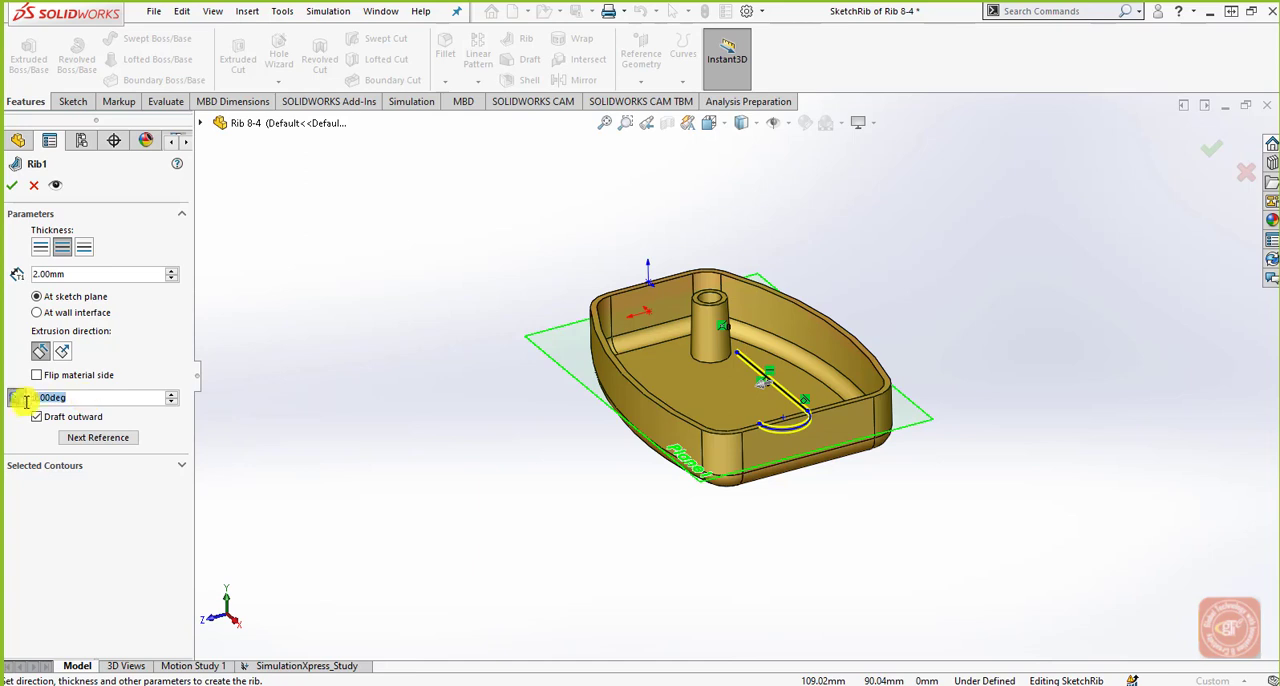
{"action": "type", "text": "3"}
{"action": "key", "text": "Return"}
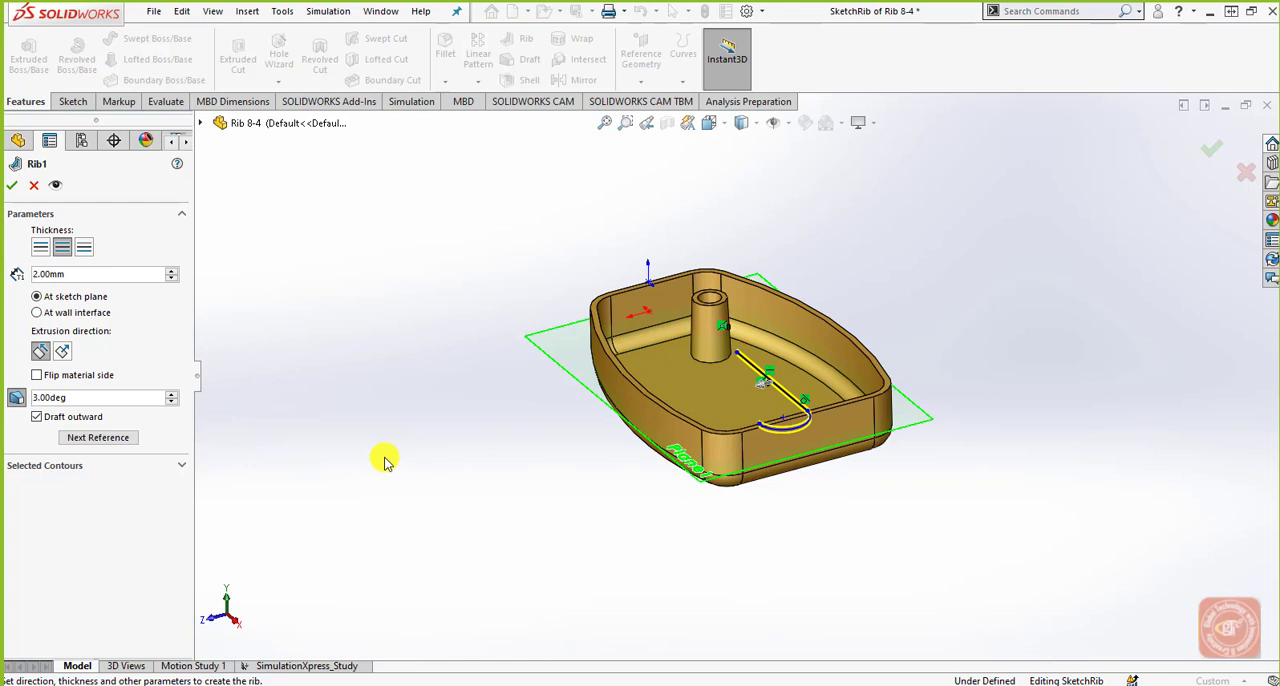
{"action": "left_click", "coordinate": [127, 447]}
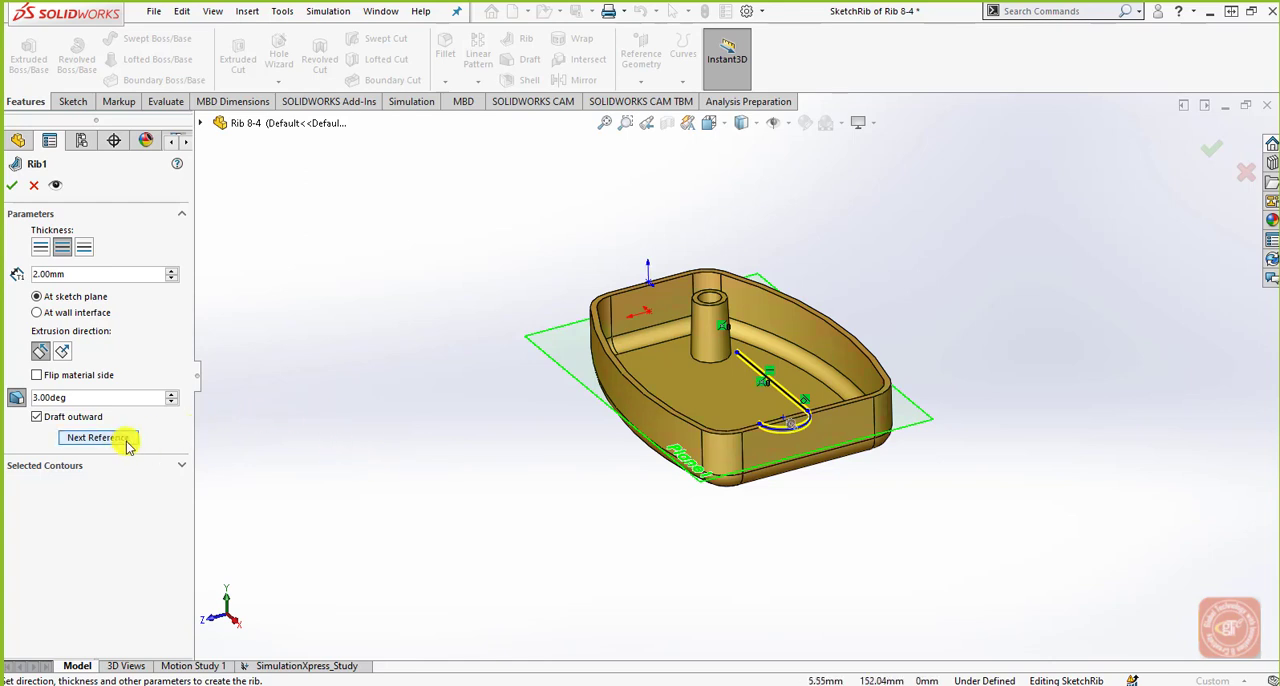
{"action": "left_click", "coordinate": [127, 446]}
{"action": "left_click", "coordinate": [181, 466]}
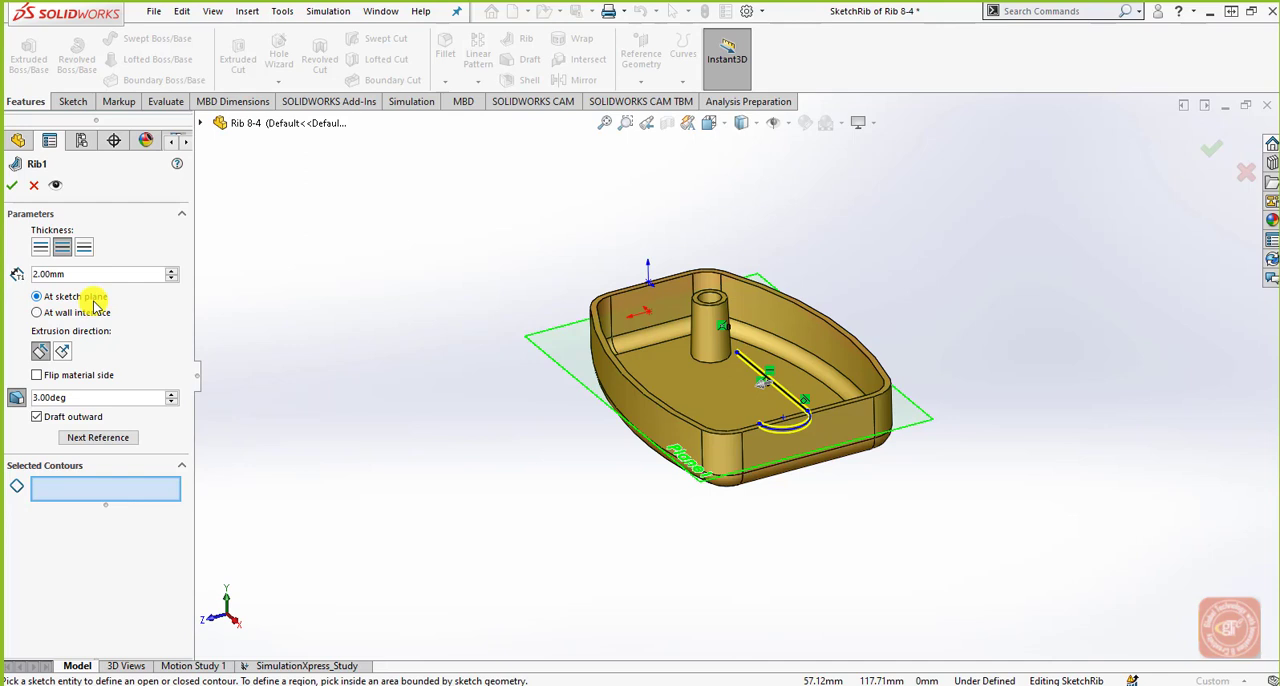
{"action": "left_click", "coordinate": [12, 185]}
{"action": "middle_click_drag", "start_coordinate": [771, 449], "coordinate": [749, 366]}
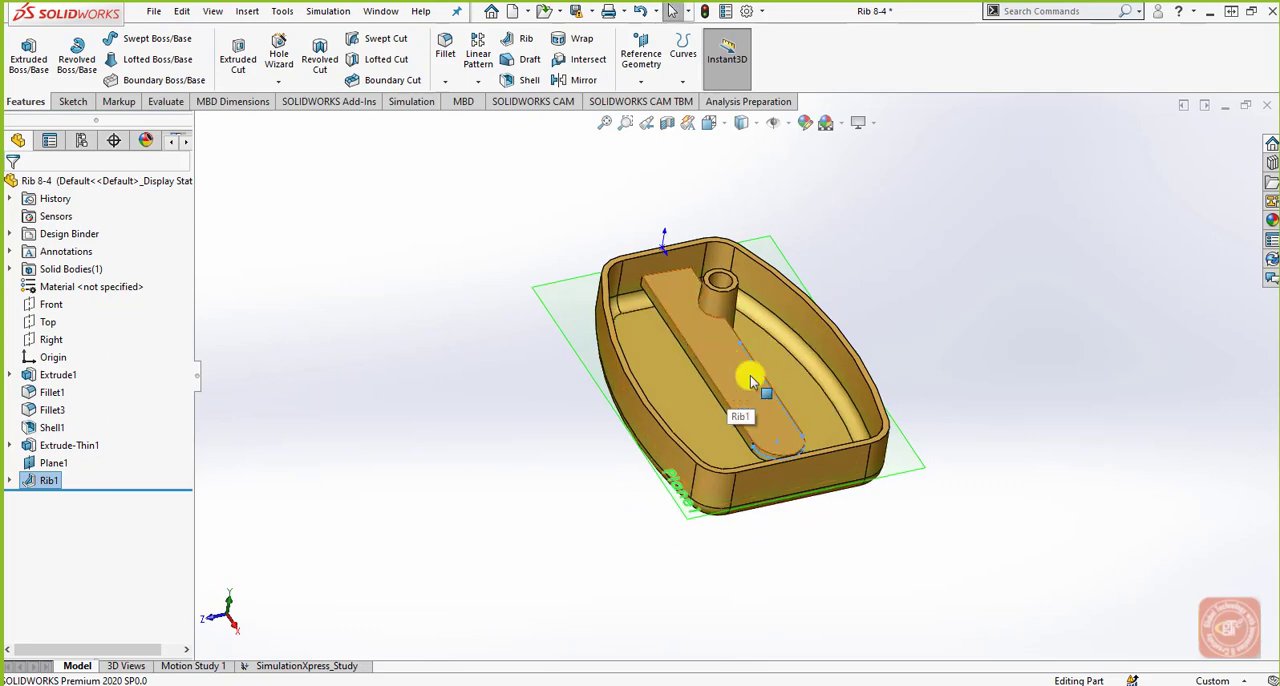
{"action": "mouse_move", "coordinate": [753, 381]}
{"action": "middle_mouse_down"}
{"action": "mouse_move", "coordinate": [680, 389]}
{"action": "mouse_move", "coordinate": [760, 354]}
{"action": "mouse_move", "coordinate": [754, 379]}
{"action": "middle_mouse_up"}
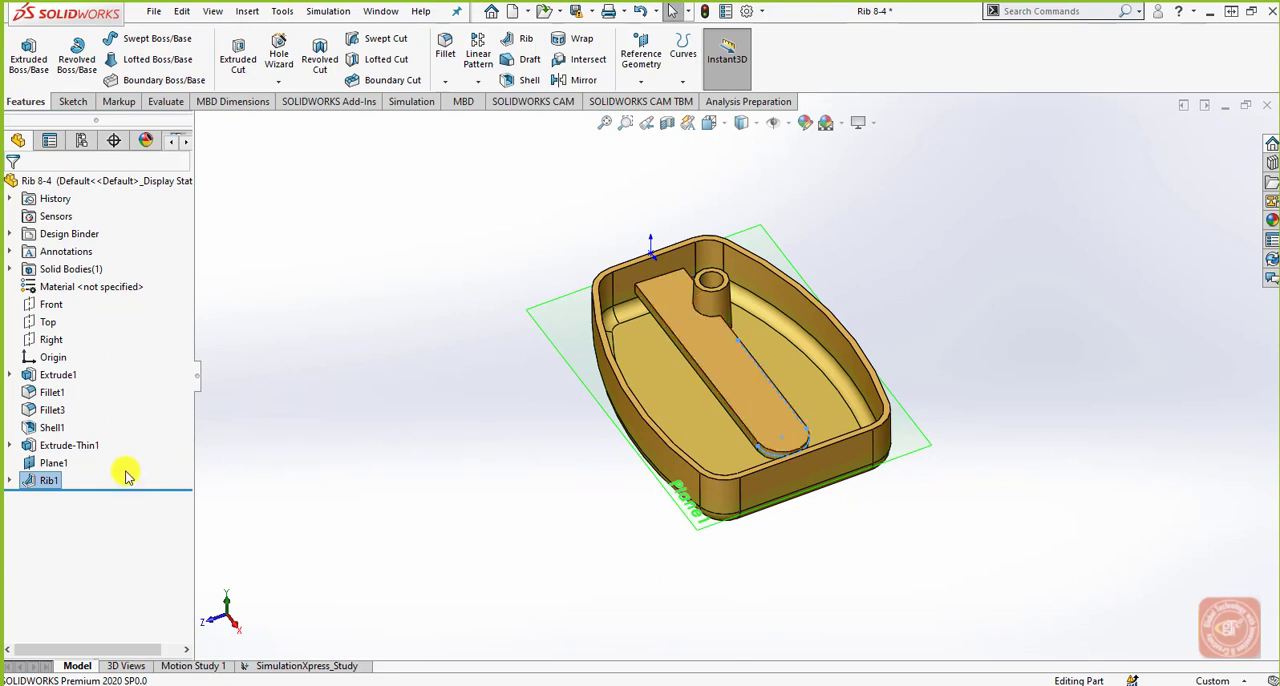
Roll the tray's history back before the rib and forward again, and delete the rib while keeping its sketch.
{"action": "left_click_drag", "start_coordinate": [50, 487], "coordinate": [88, 470]}
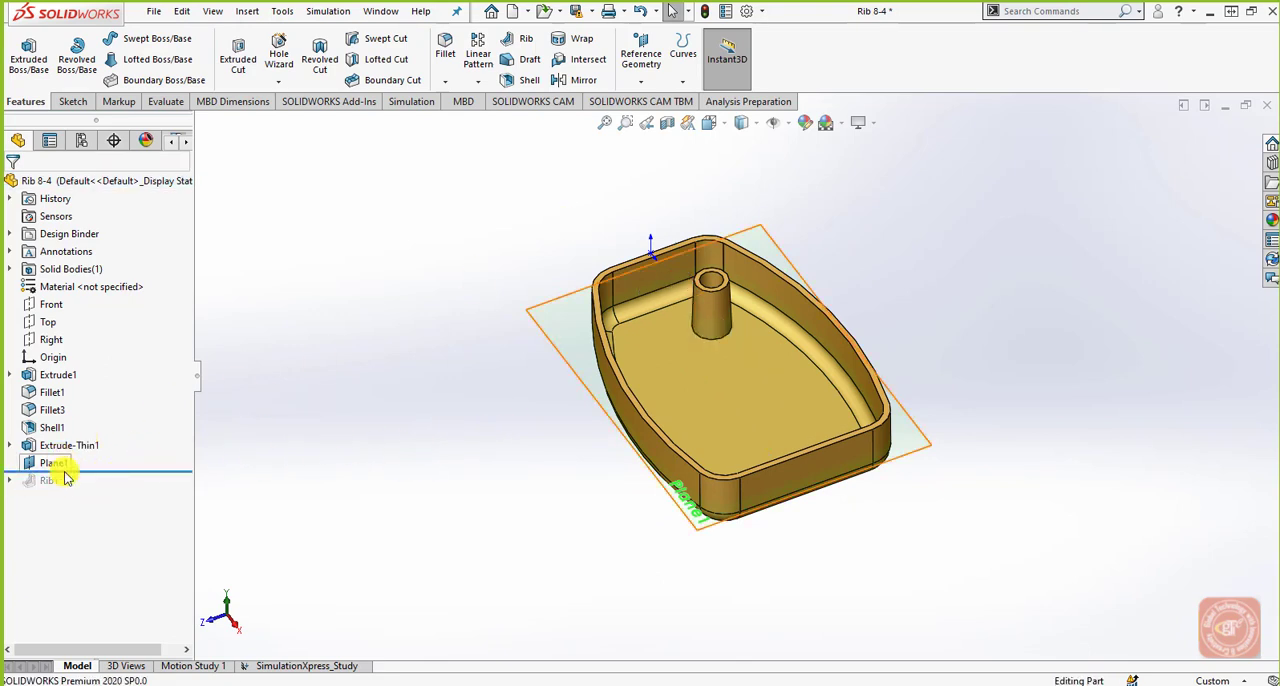
{"action": "left_click_drag", "start_coordinate": [77, 467], "coordinate": [71, 490]}
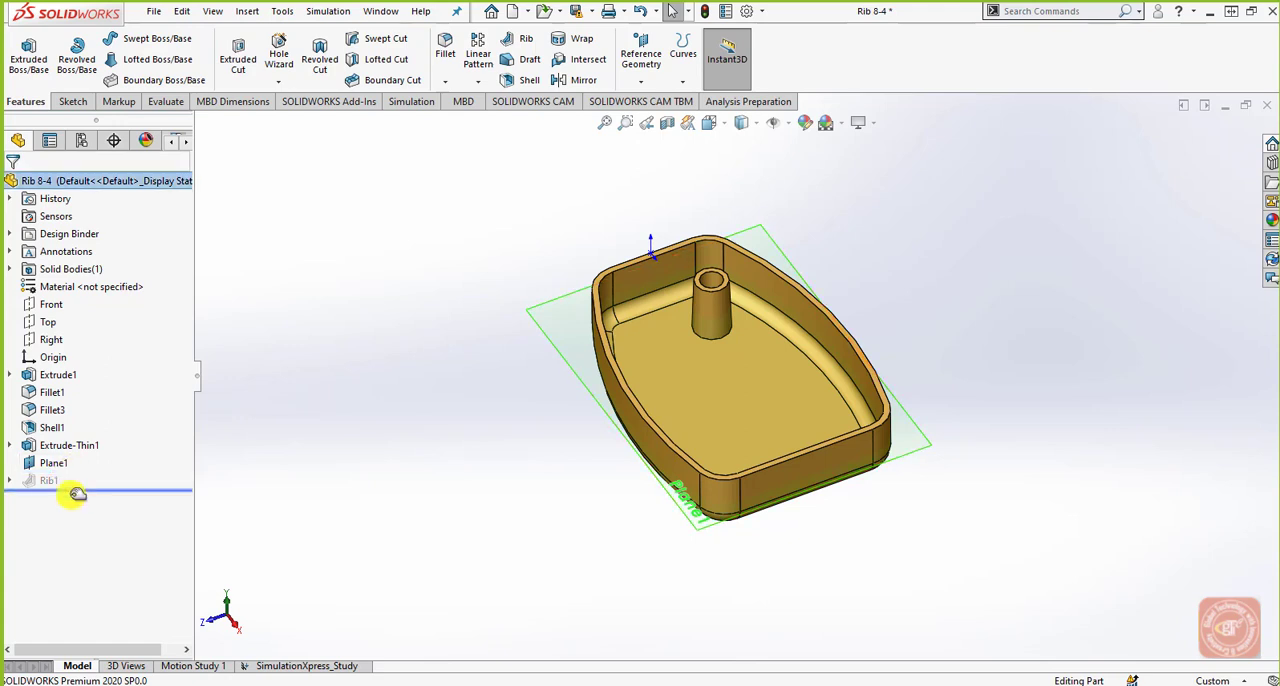
{"action": "left_click", "coordinate": [9, 480]}
{"action": "left_click", "coordinate": [37, 487]}
{"action": "right_click", "coordinate": [37, 487]}
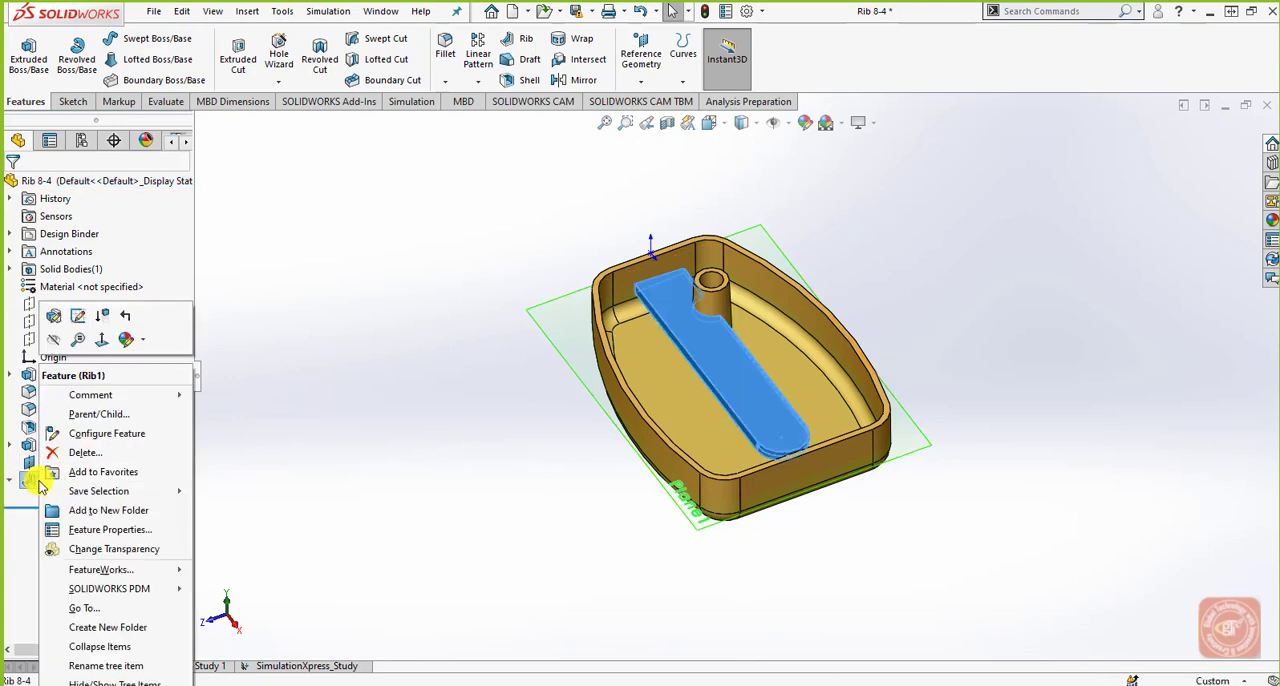
{"action": "left_click", "coordinate": [88, 454]}
{"action": "key", "text": "Return"}
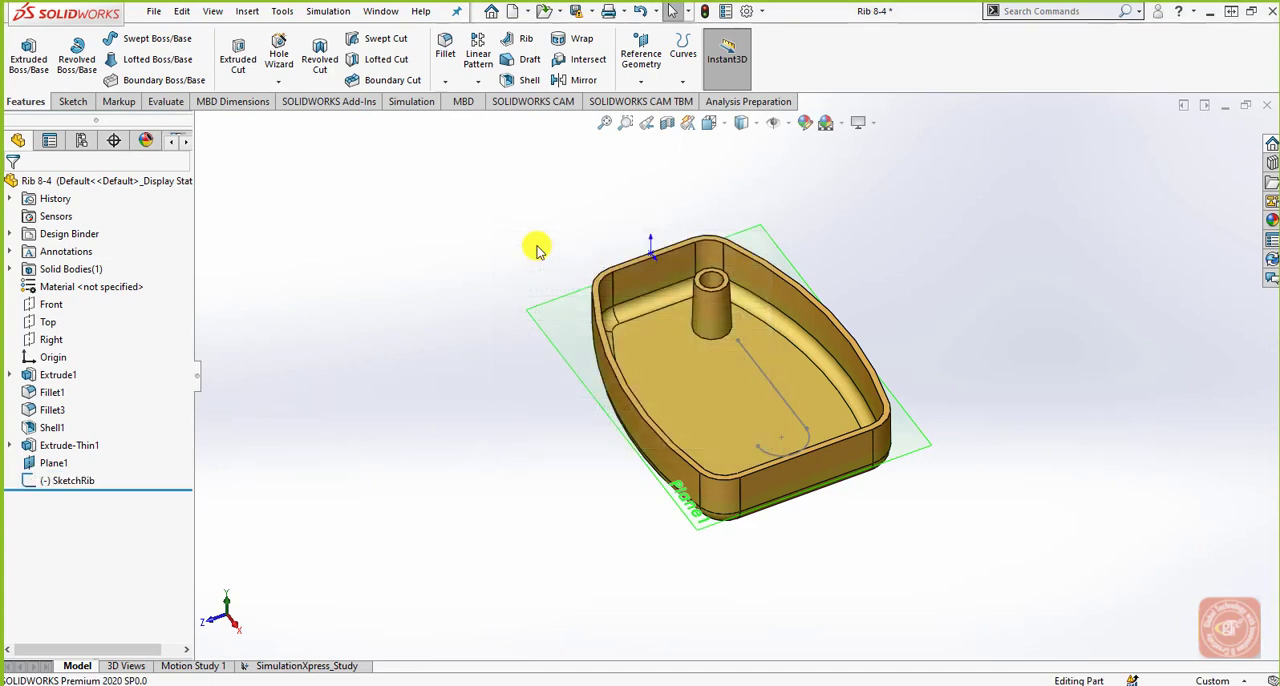
Create a rib from the tray sketch, 2 mm thick on both sides, normal to the sketch, Linear type, with 3 degree outward draft.
{"action": "left_click", "coordinate": [519, 39]}
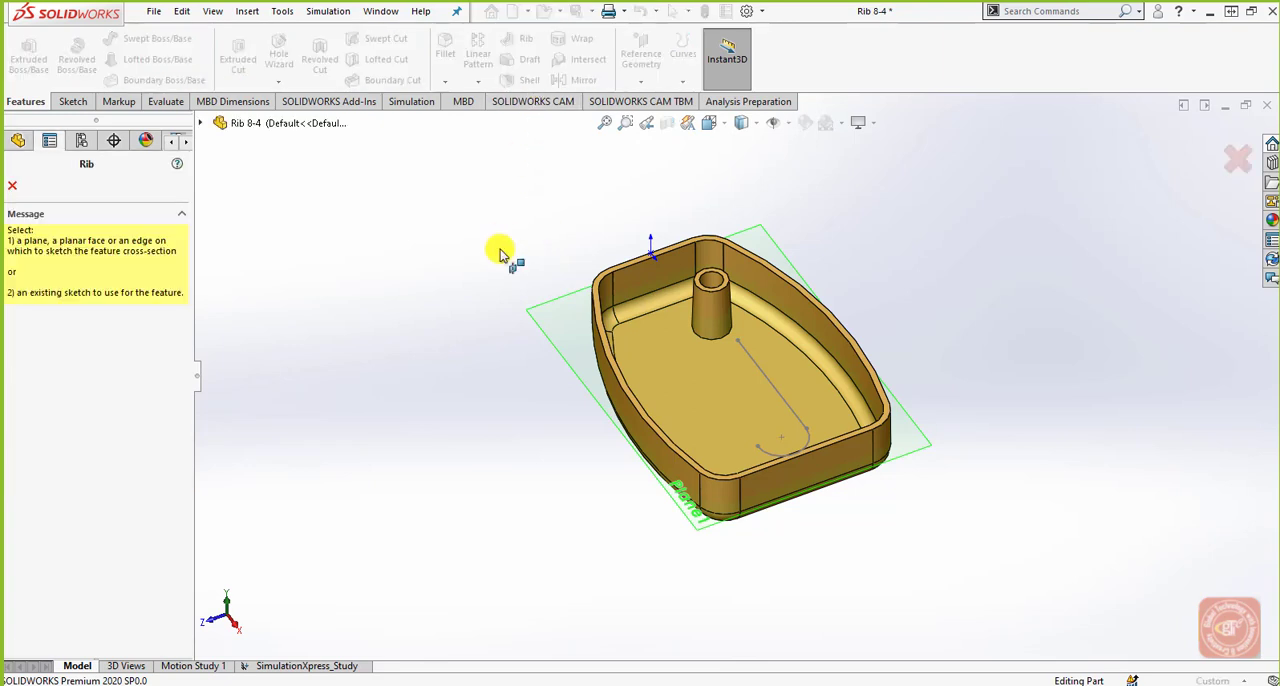
{"action": "left_click", "coordinate": [751, 361]}
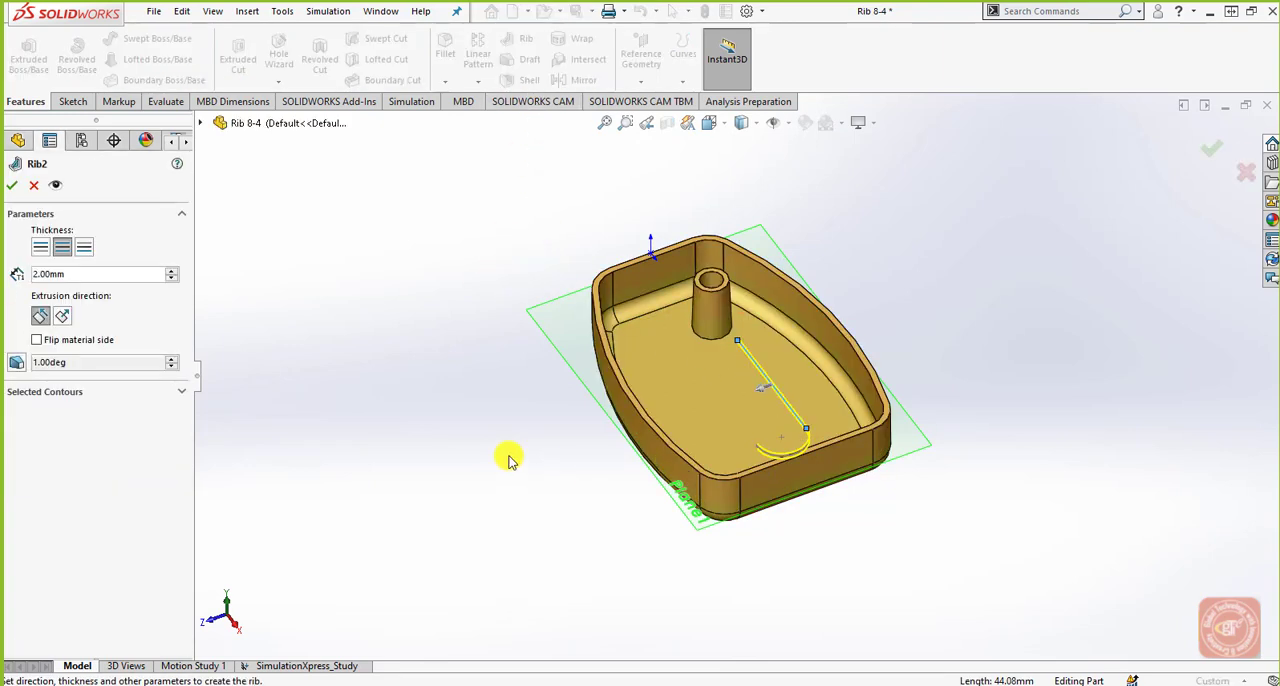
{"action": "left_click", "coordinate": [15, 363]}
{"action": "left_click_drag", "start_coordinate": [72, 397], "coordinate": [34, 400]}
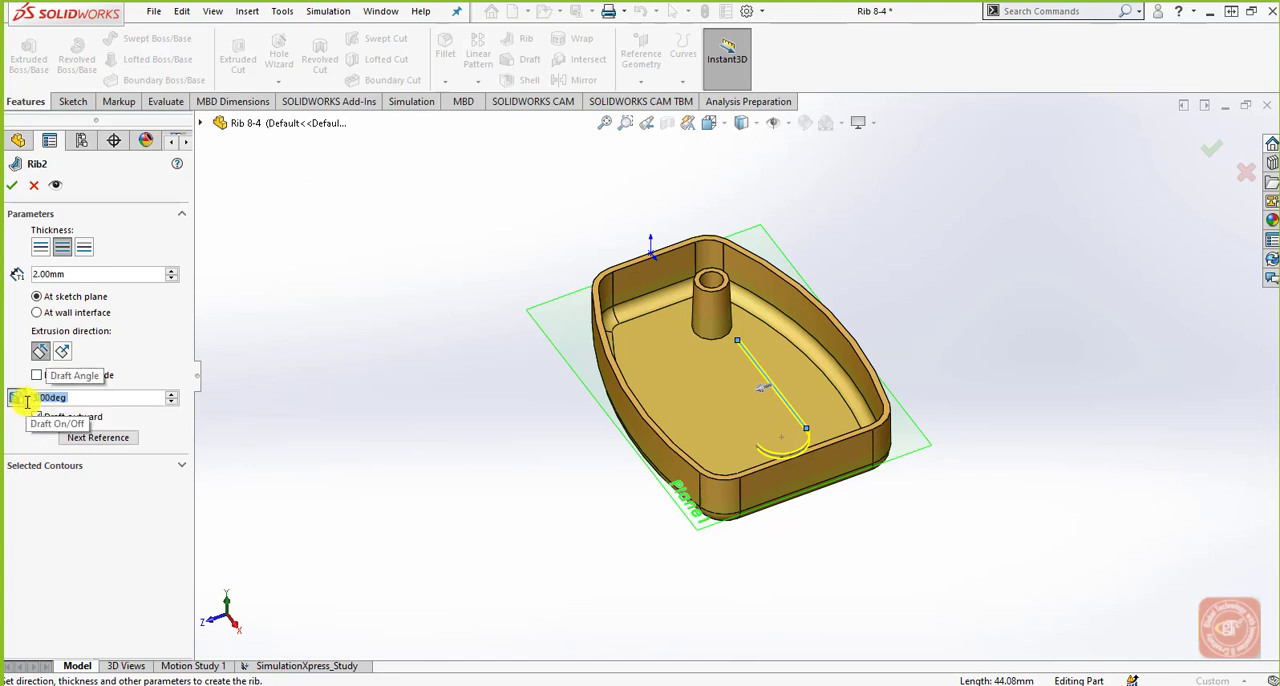
{"action": "left_click", "coordinate": [62, 351]}
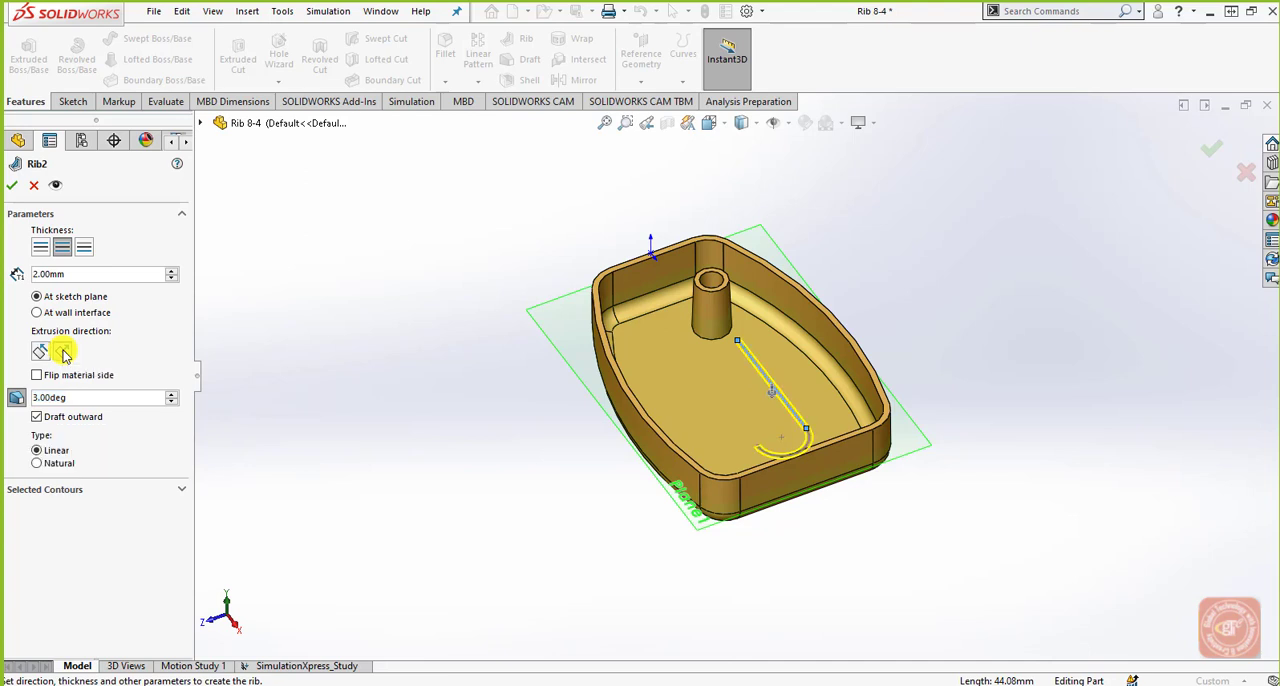
{"action": "middle_click_drag", "start_coordinate": [534, 443], "coordinate": [547, 375]}
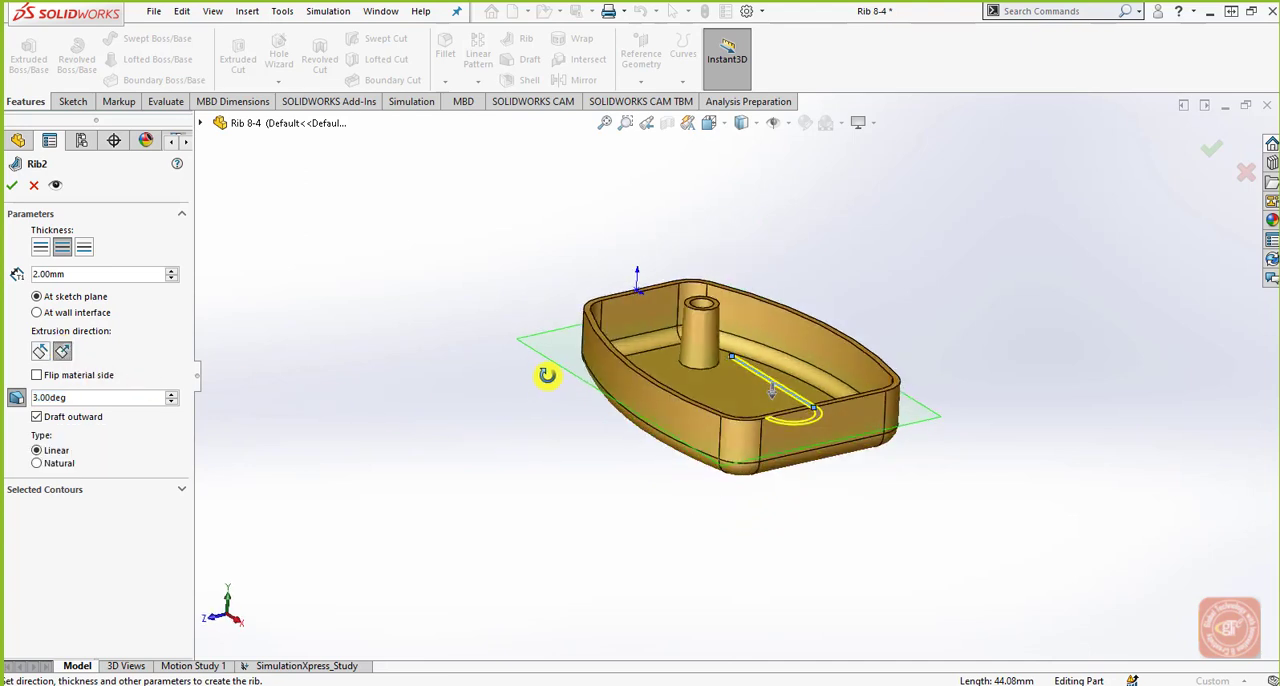
{"action": "left_click", "coordinate": [40, 352]}
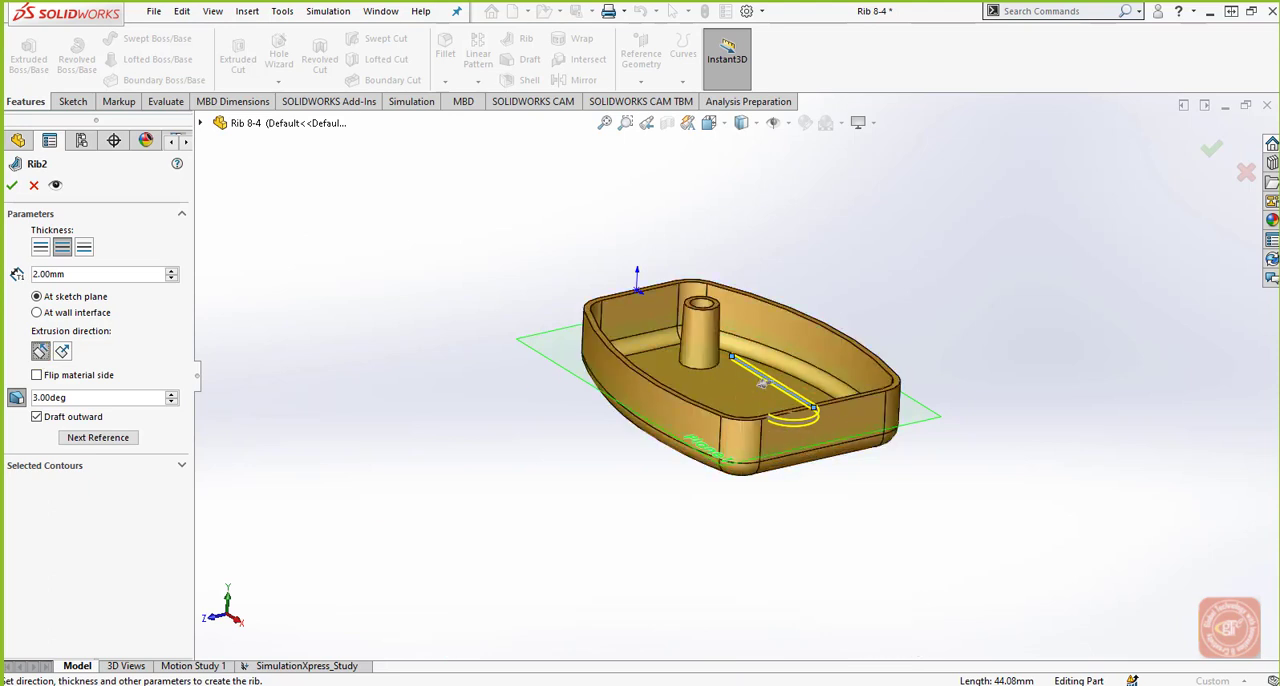
{"action": "left_click", "coordinate": [62, 352]}
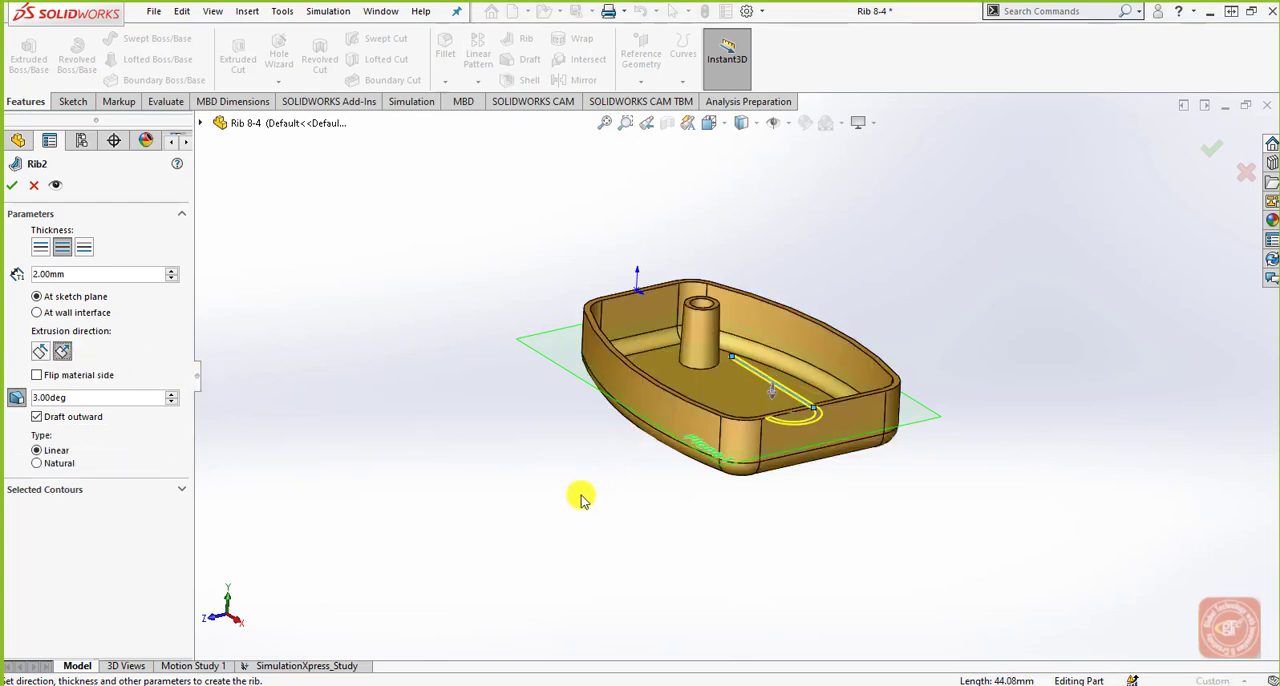
{"action": "middle_click_drag", "start_coordinate": [580, 494], "coordinate": [611, 537]}
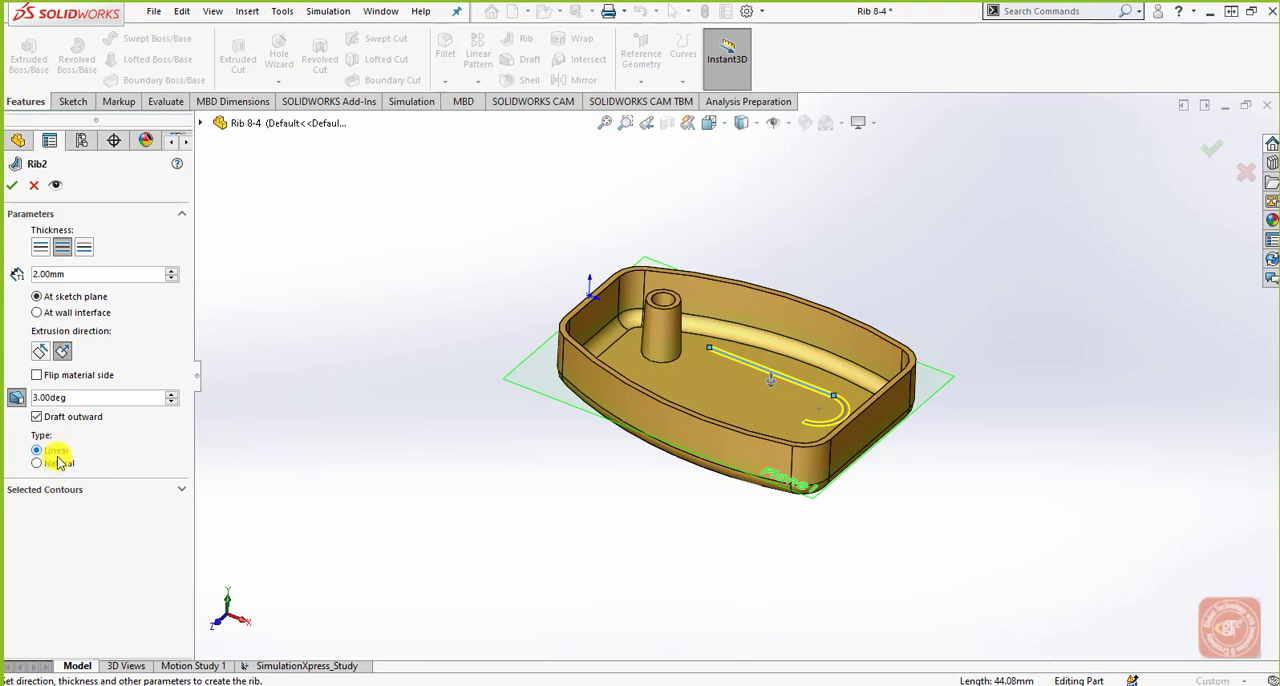
{"action": "left_click", "coordinate": [12, 185]}
{"action": "middle_click_drag", "start_coordinate": [394, 489], "coordinate": [750, 378]}
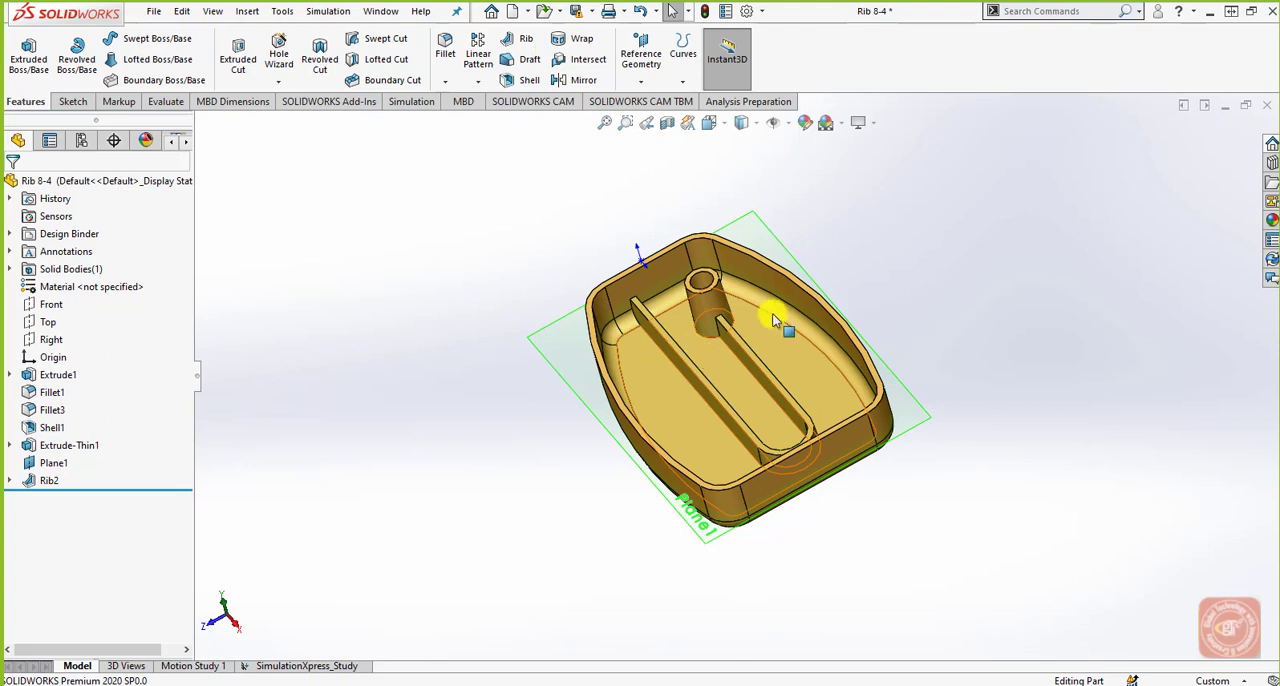
Edit the tray rib's feature definition and set its extension type to Natural.
{"action": "left_click", "coordinate": [49, 479]}
{"action": "left_click", "coordinate": [62, 433]}
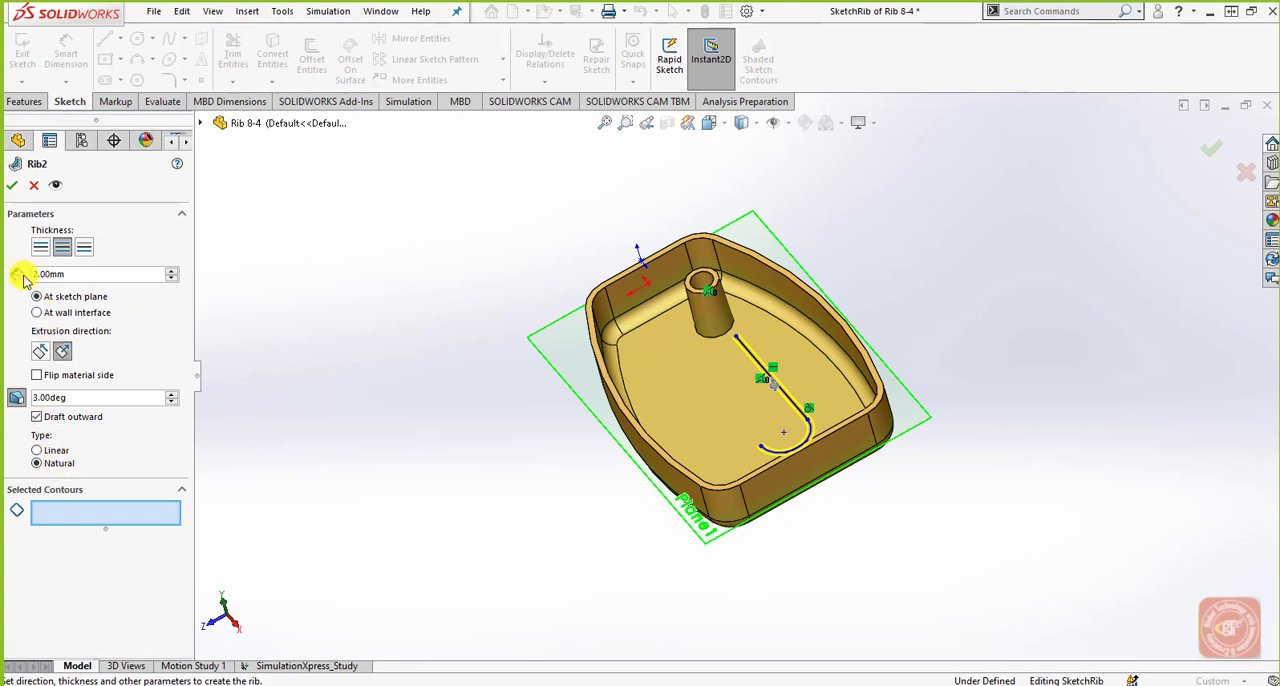
{"action": "left_click", "coordinate": [12, 185]}
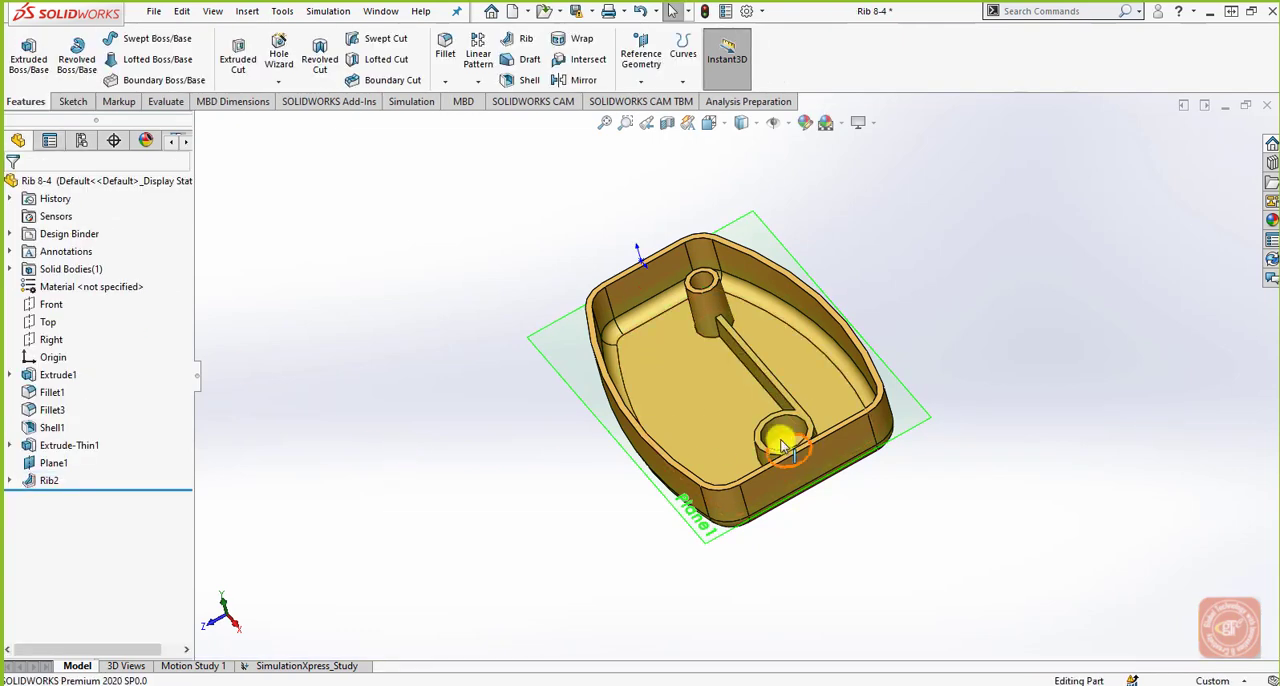
{"action": "middle_click_drag", "start_coordinate": [777, 437], "coordinate": [846, 429]}
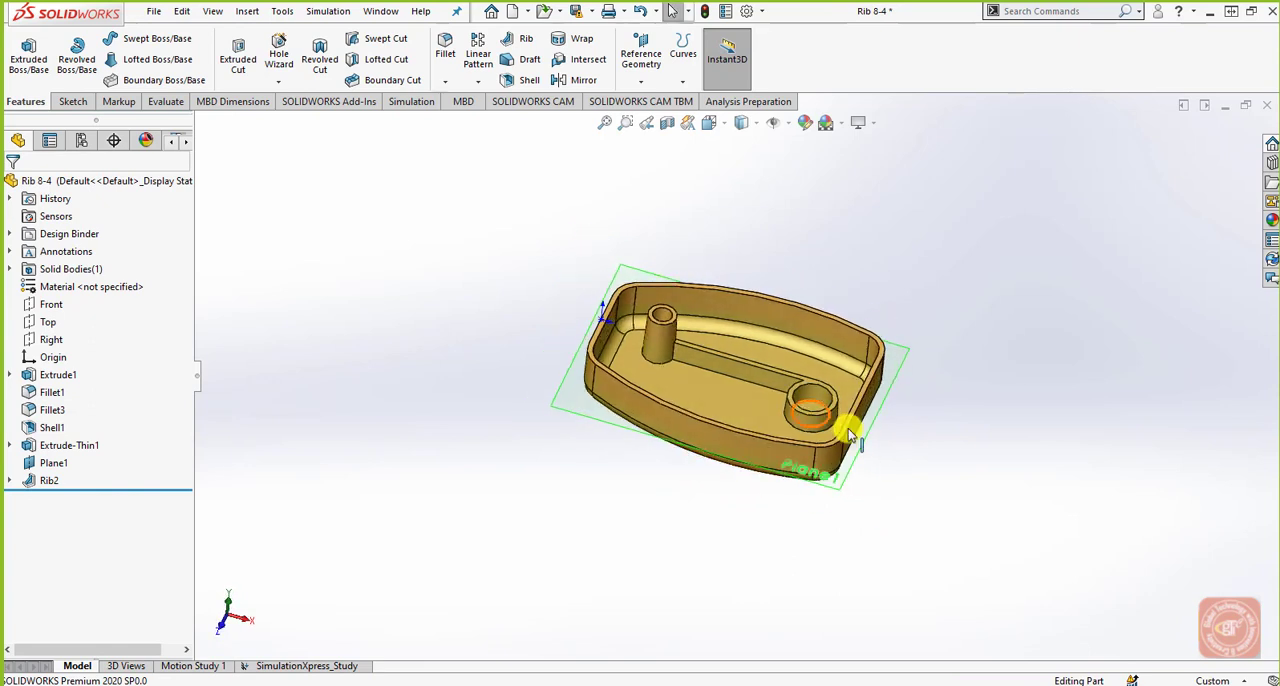
{"action": "middle_click_drag", "start_coordinate": [929, 528], "coordinate": [900, 517]}
{"action": "scroll", "coordinate": [651, 354], "scroll_direction": "down", "scroll_amount": 5}
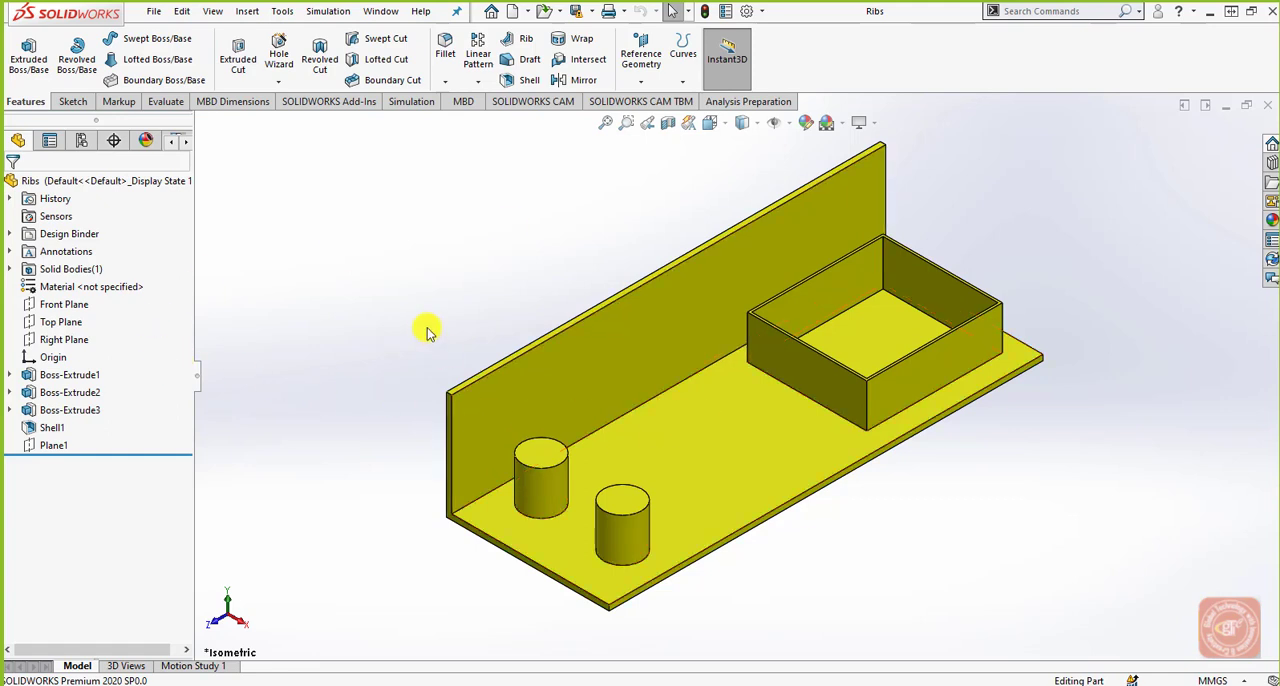
Sketch a slanted line about 23.7 mm long on the Front Plane, from the upright wall's inner face to the base's upper face.
{"action": "left_click", "coordinate": [60, 304]}
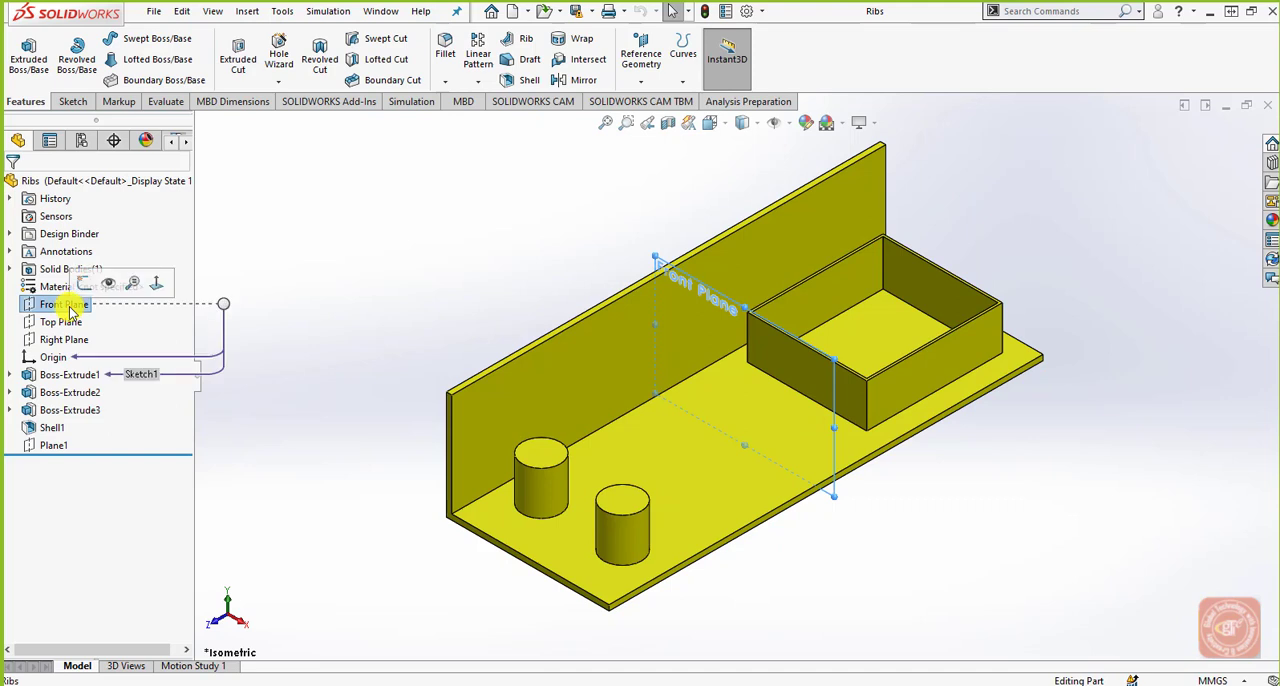
{"action": "left_click", "coordinate": [74, 101]}
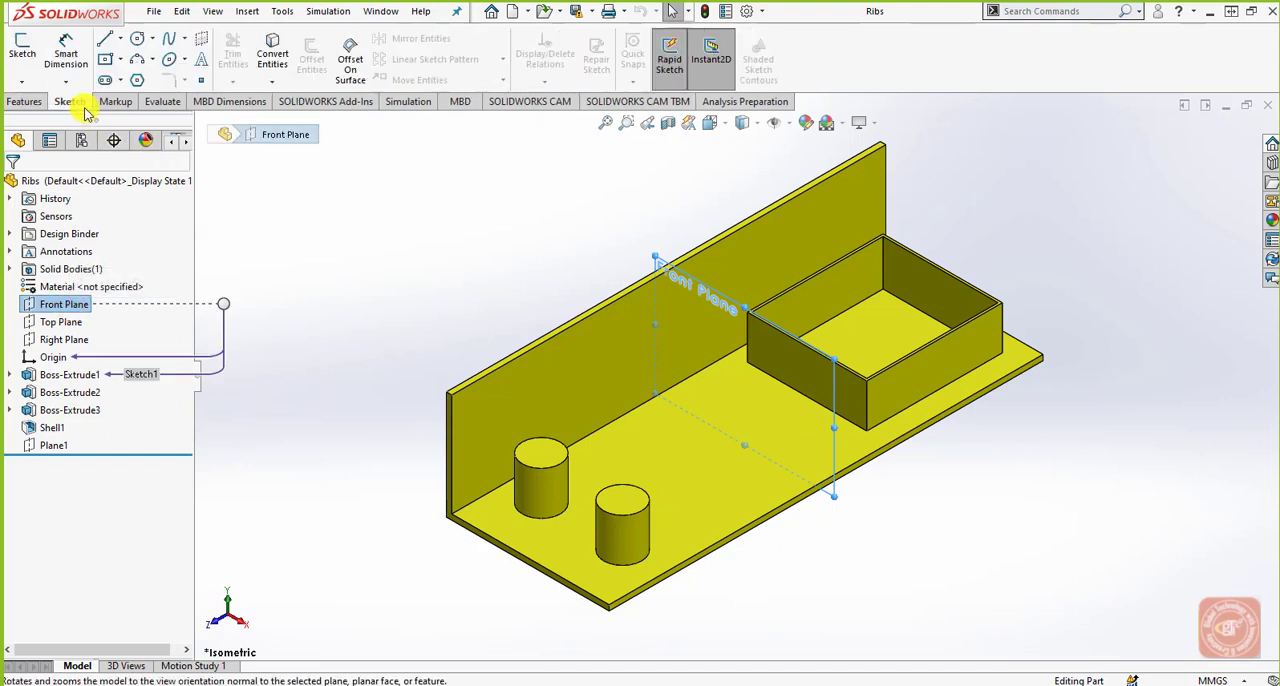
{"action": "left_click", "coordinate": [24, 55]}
{"action": "left_click", "coordinate": [104, 39]}
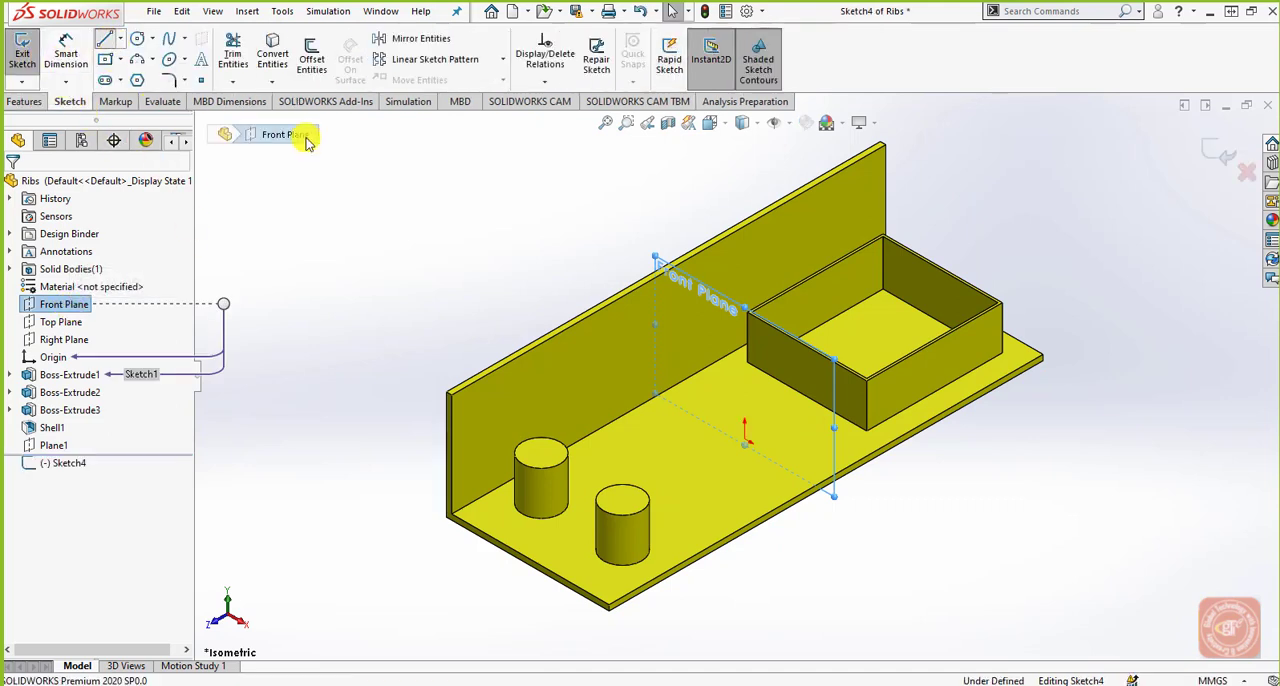
{"action": "left_click", "coordinate": [710, 122]}
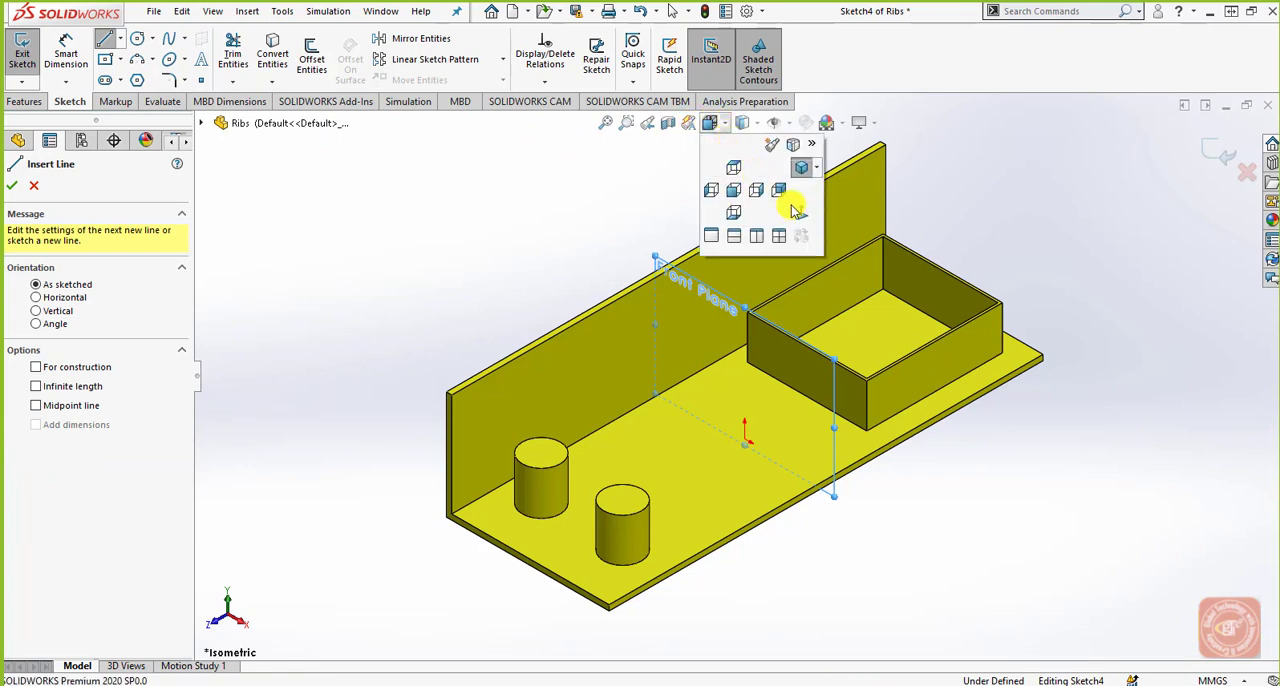
{"action": "left_click", "coordinate": [795, 212]}
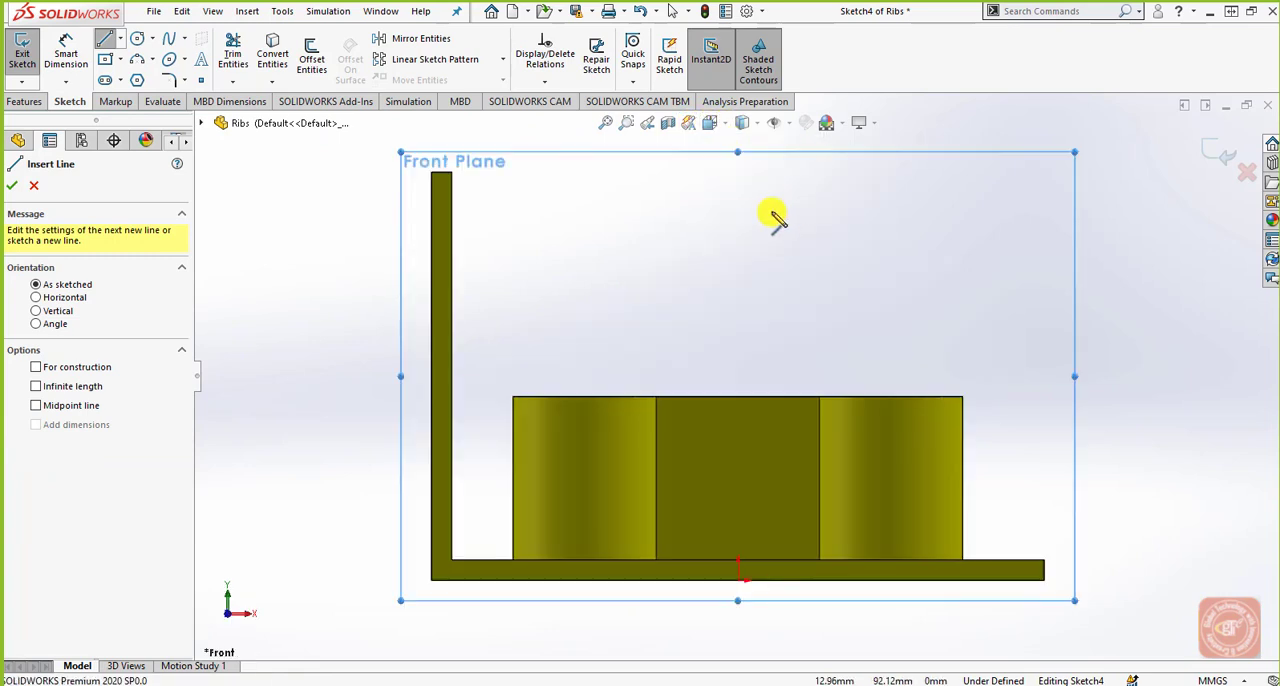
{"action": "left_click", "coordinate": [452, 482]}
{"action": "left_click", "coordinate": [506, 550]}
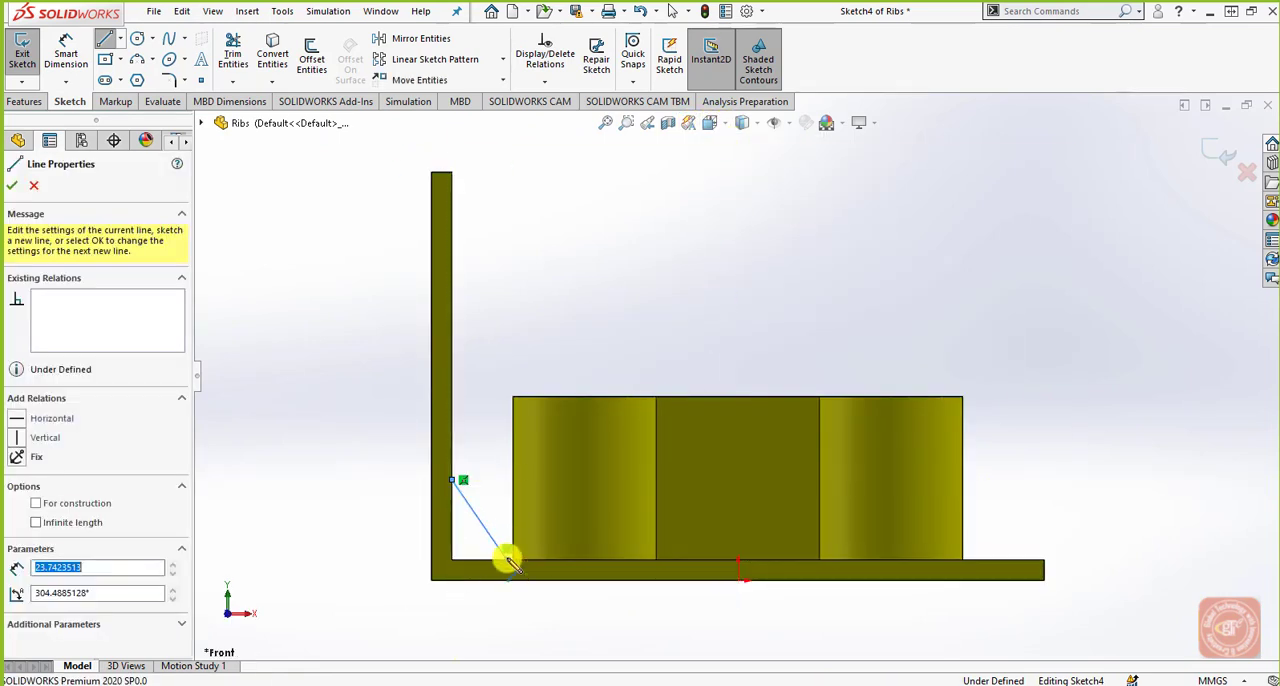
{"action": "right_click", "coordinate": [590, 310]}
{"action": "left_click", "coordinate": [634, 317]}
Create a rib from the slanted line, 10 mm thick on both sides, parallel to the sketch and without draft.
{"action": "scroll", "coordinate": [640, 428], "scroll_direction": "up", "scroll_amount": 4}
{"action": "middle_click_drag", "start_coordinate": [640, 428], "coordinate": [700, 492]}
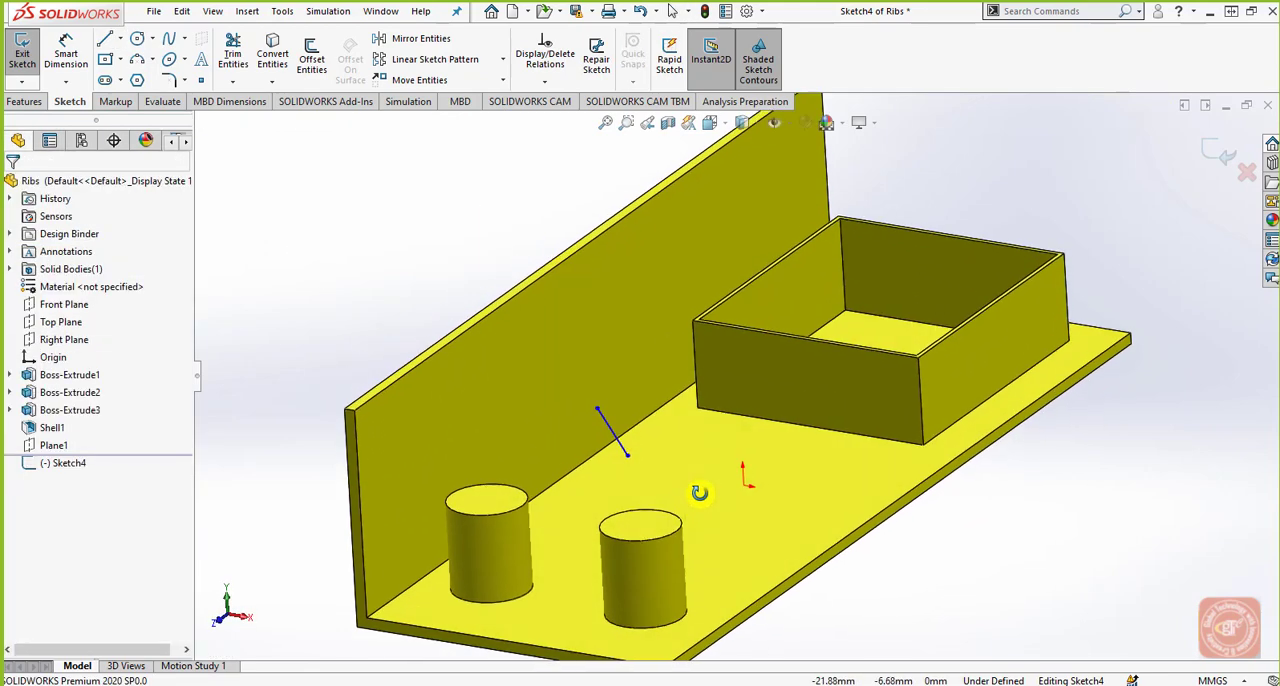
{"action": "left_click", "coordinate": [24, 101]}
{"action": "left_click", "coordinate": [515, 38]}
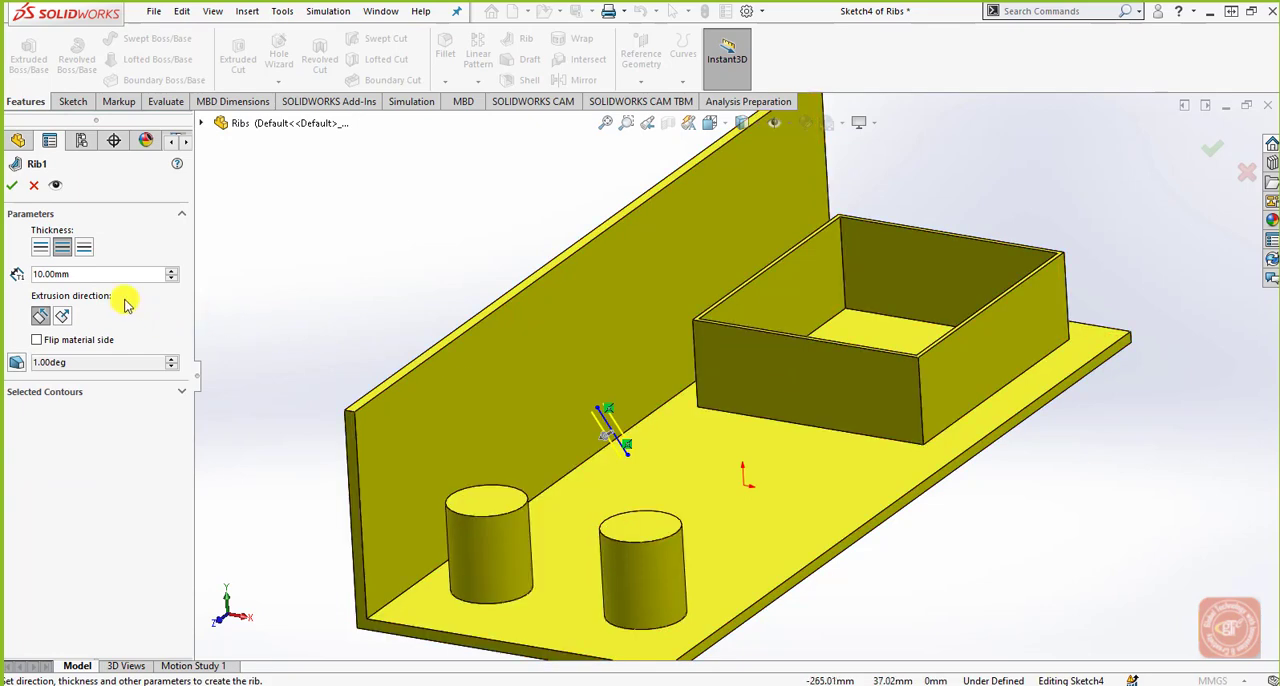
{"action": "left_click", "coordinate": [13, 186]}
{"action": "scroll", "coordinate": [622, 459], "scroll_direction": "down", "scroll_amount": 2}
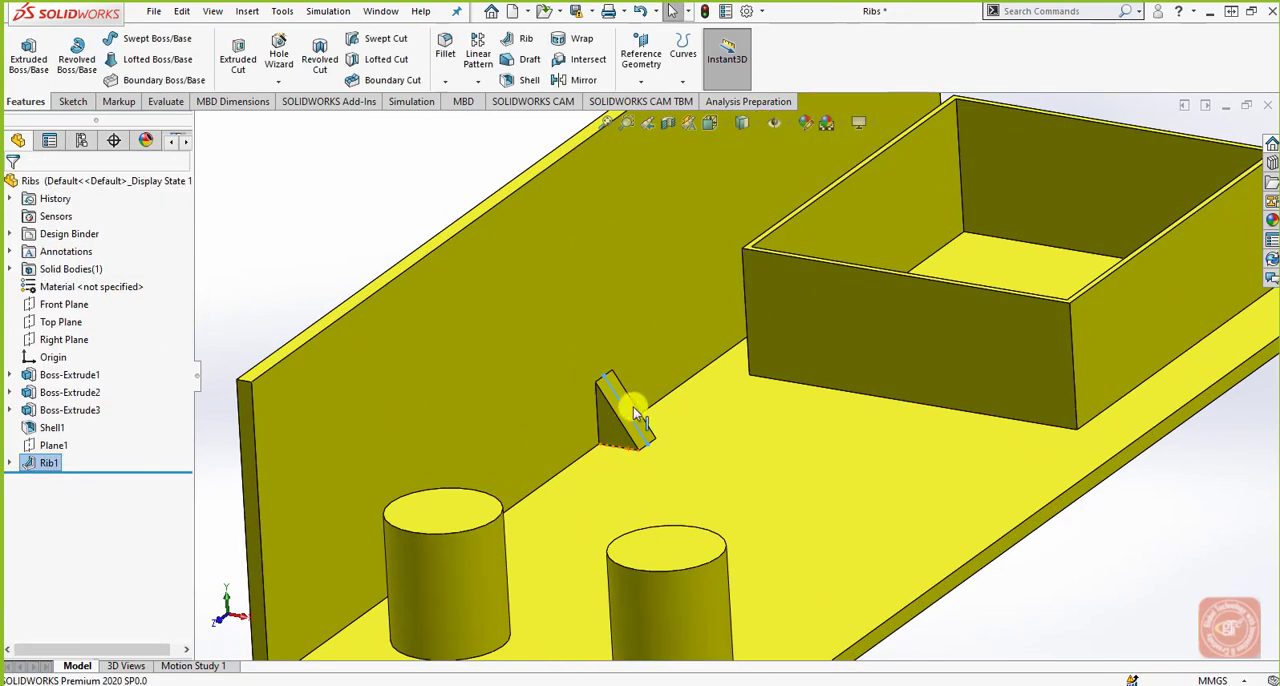
{"action": "left_click", "coordinate": [1117, 597]}
{"action": "key", "text": "f"}
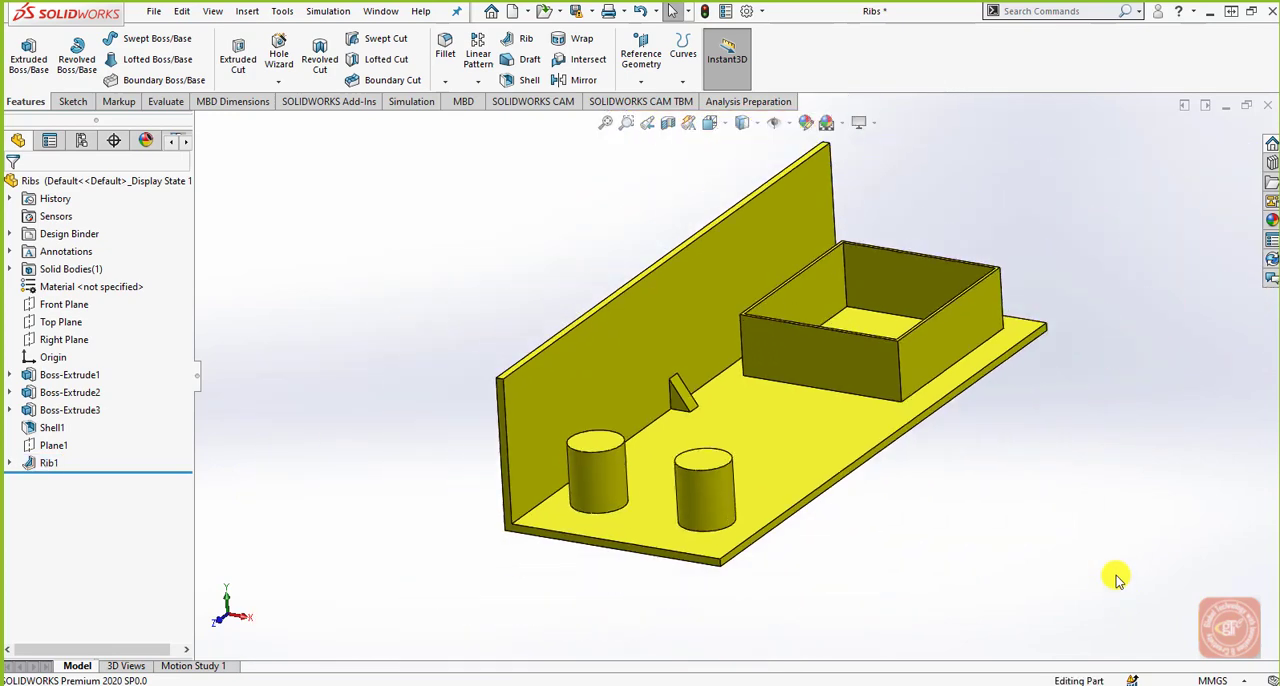
Sketch a line on the top face of the cylinder nearest the wall, joining the facing edges of the two cylinders.
{"action": "middle_click_drag", "start_coordinate": [800, 533], "coordinate": [836, 460]}
{"action": "middle_click_drag", "start_coordinate": [771, 515], "coordinate": [786, 549]}
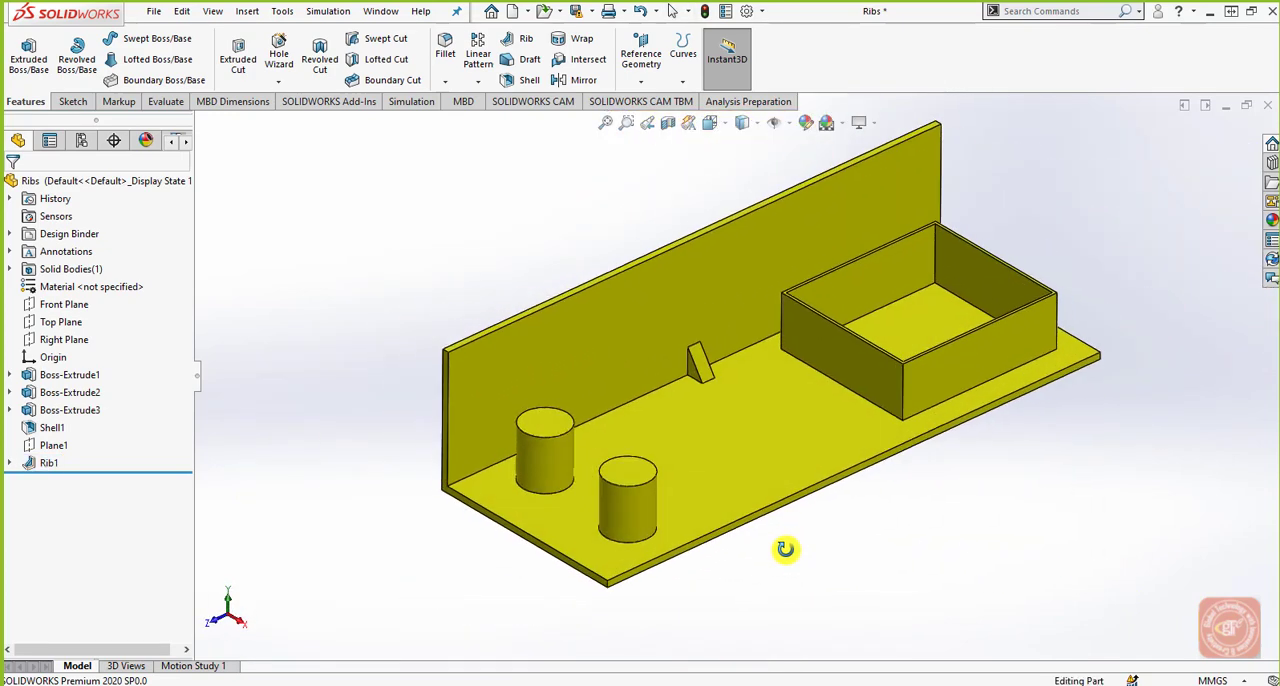
{"action": "scroll", "coordinate": [511, 426], "scroll_direction": "down", "scroll_amount": 4}
{"action": "left_click", "coordinate": [621, 424]}
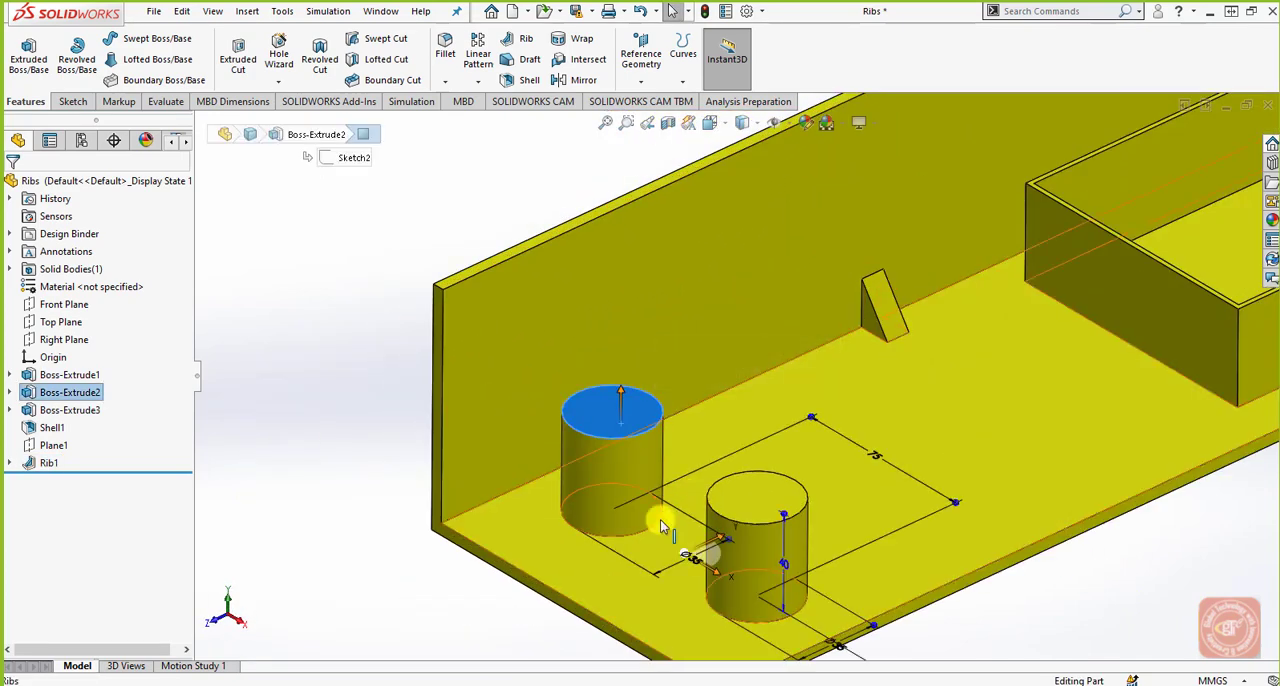
{"action": "left_click", "coordinate": [72, 101]}
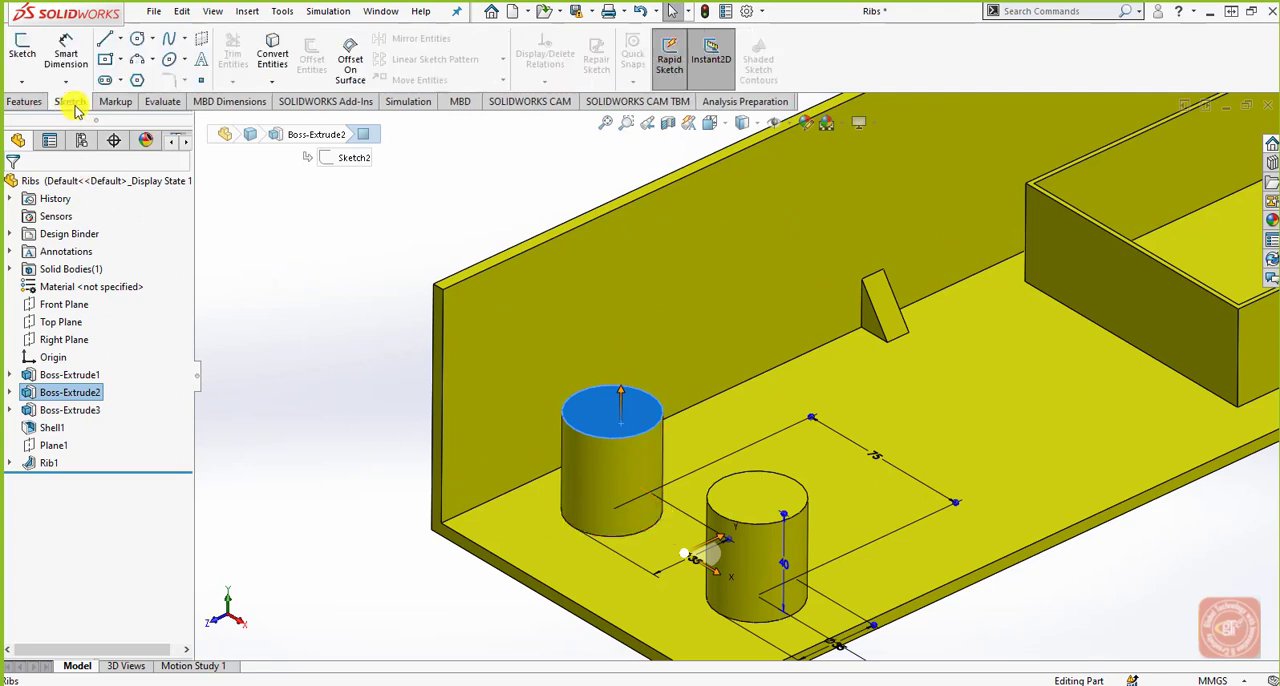
{"action": "left_click", "coordinate": [23, 50]}
{"action": "left_click", "coordinate": [105, 39]}
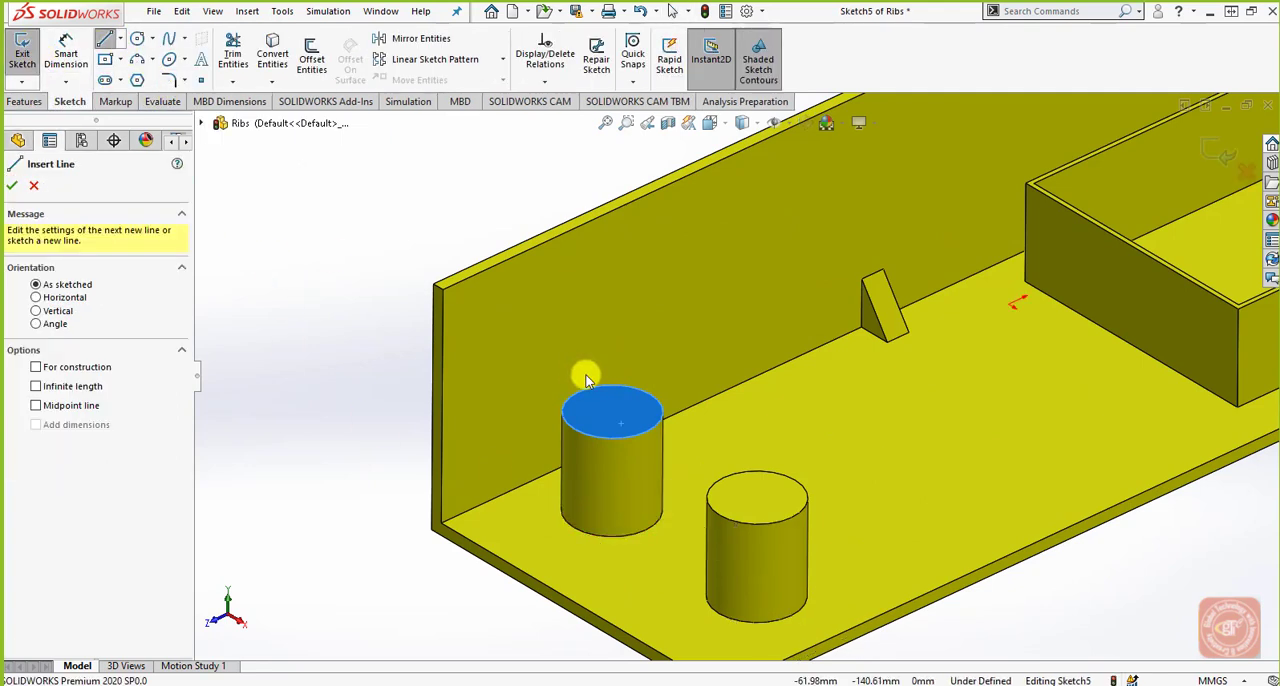
{"action": "left_click", "coordinate": [640, 430]}
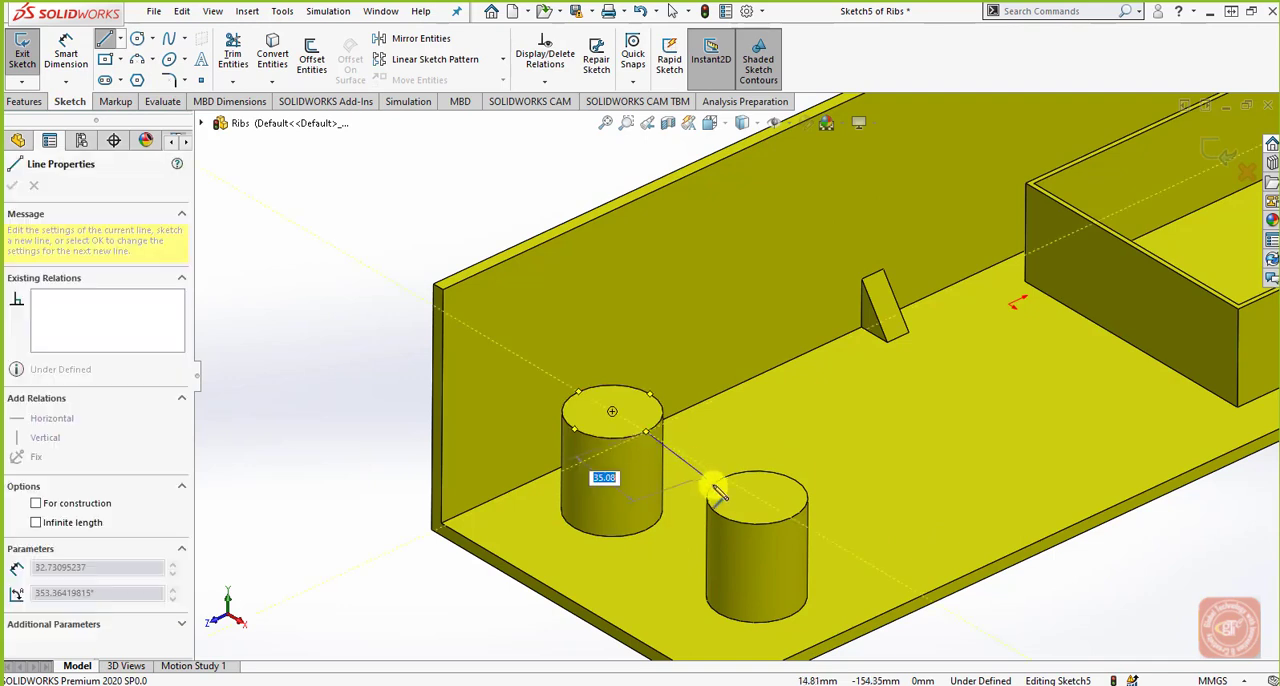
{"action": "left_click", "coordinate": [723, 477]}
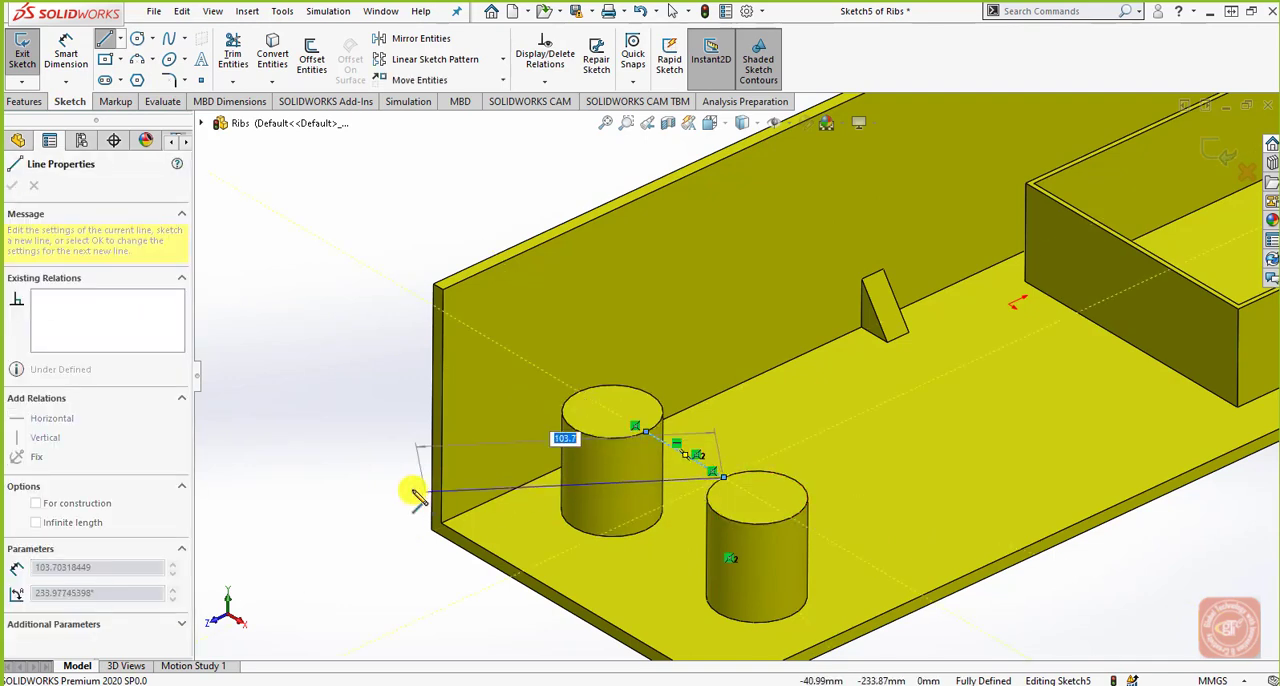
{"action": "right_click", "coordinate": [410, 490]}
{"action": "left_click", "coordinate": [430, 494]}
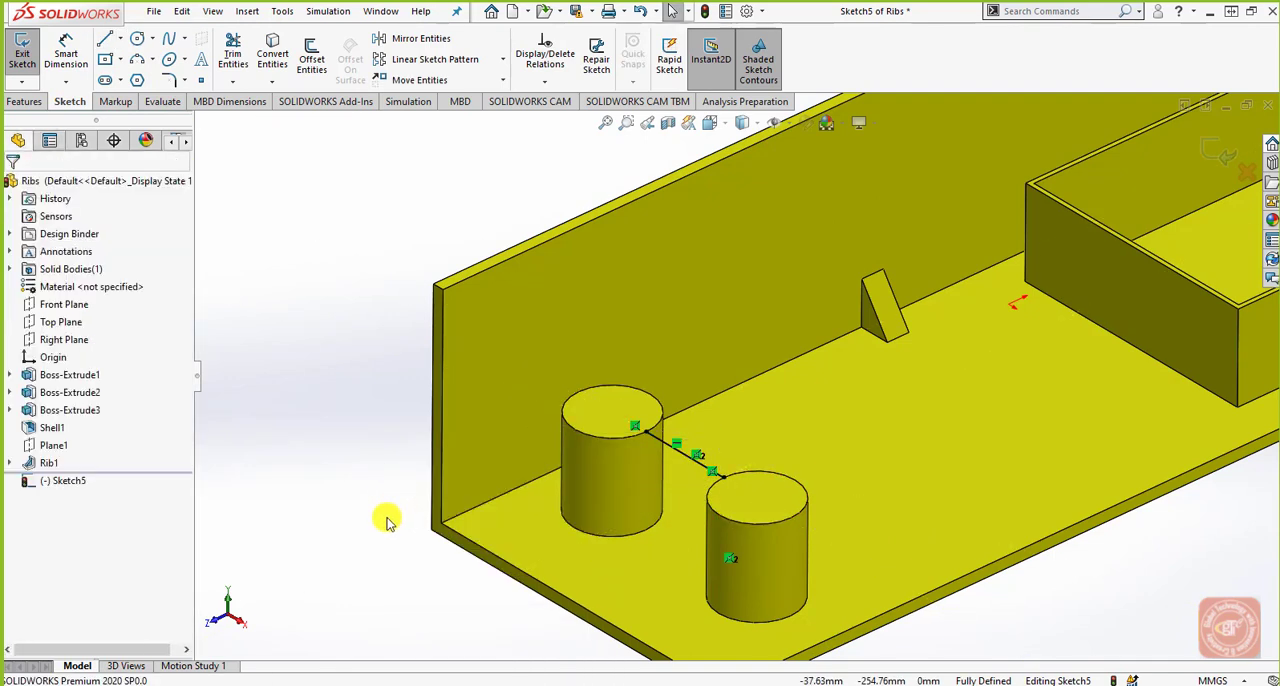
Create a Linear rib between the cylinders, 10 mm thick on both sides, normal to the sketch, with 2 degree outward draft at the sketch plane.
{"action": "left_click", "coordinate": [22, 101]}
{"action": "left_click", "coordinate": [519, 47]}
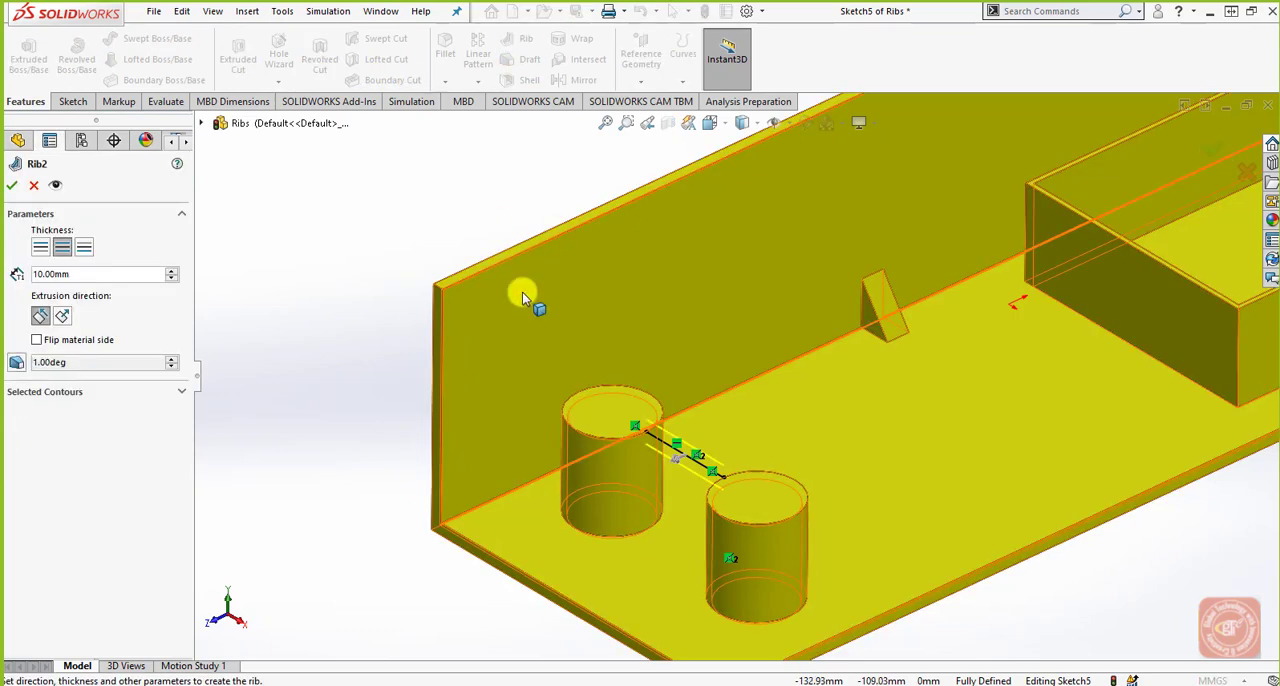
{"action": "scroll", "coordinate": [692, 540], "scroll_direction": "down", "scroll_amount": 3}
{"action": "middle_click_drag", "start_coordinate": [692, 557], "coordinate": [651, 449]}
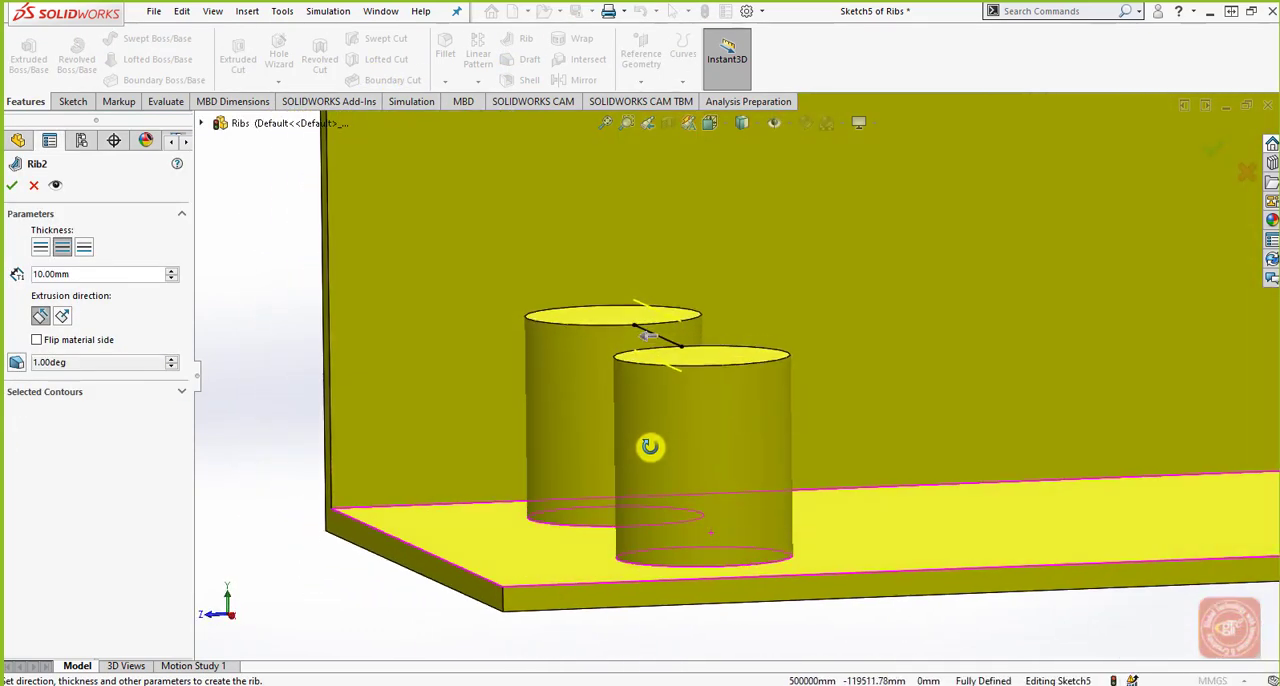
{"action": "left_click", "coordinate": [62, 318]}
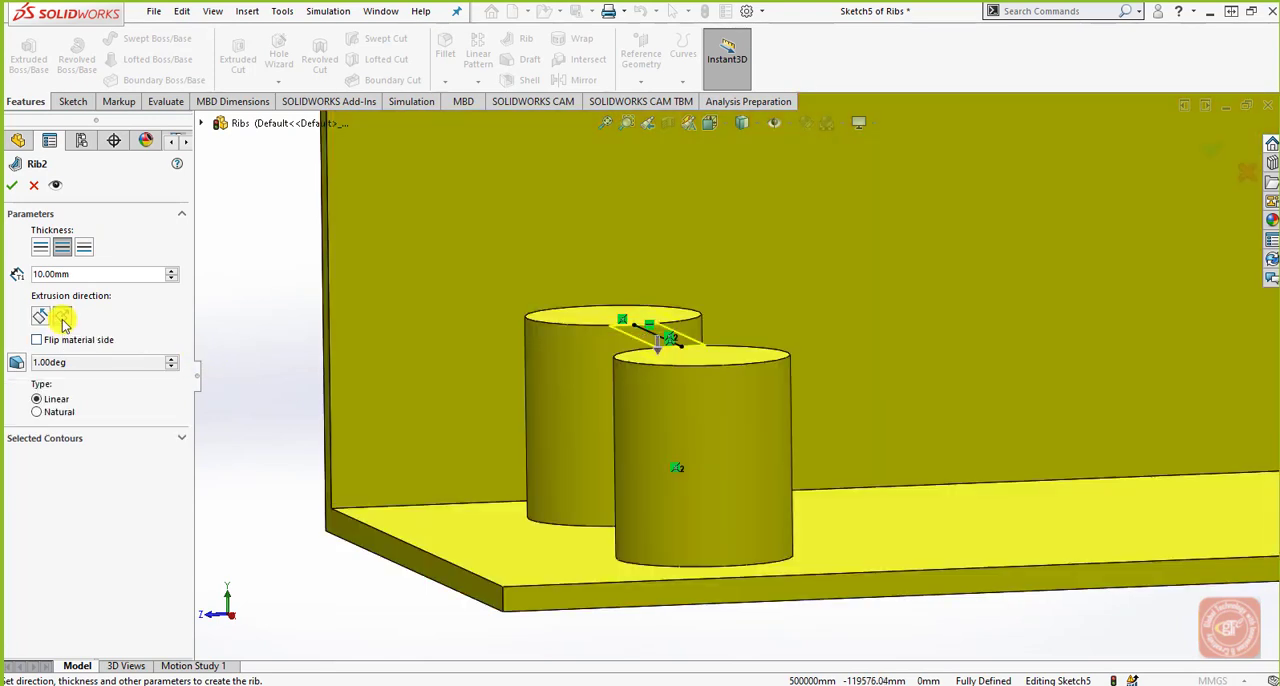
{"action": "left_click", "coordinate": [22, 364]}
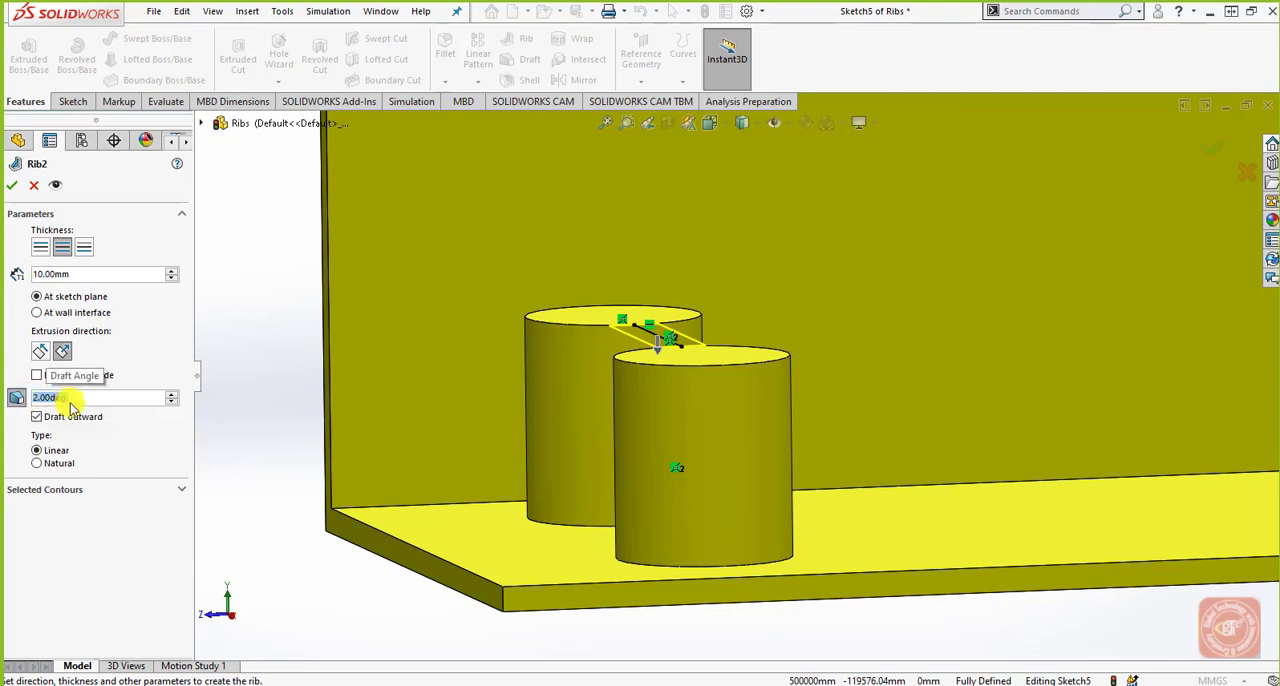
{"action": "left_click", "coordinate": [15, 186]}
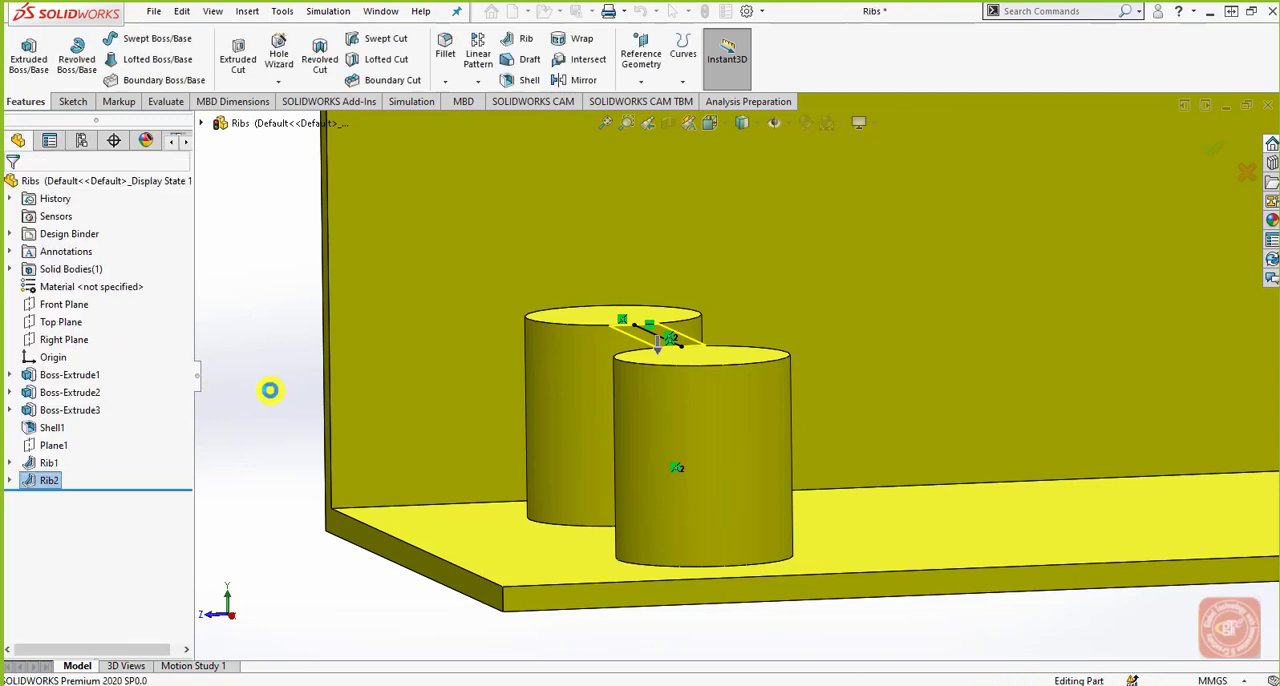
Edit the feature definition of the rib between the cylinders and set its thickness to the first side only.
{"action": "middle_click_drag", "start_coordinate": [471, 437], "coordinate": [462, 516]}
{"action": "scroll", "coordinate": [464, 518], "scroll_direction": "up", "scroll_amount": 4}
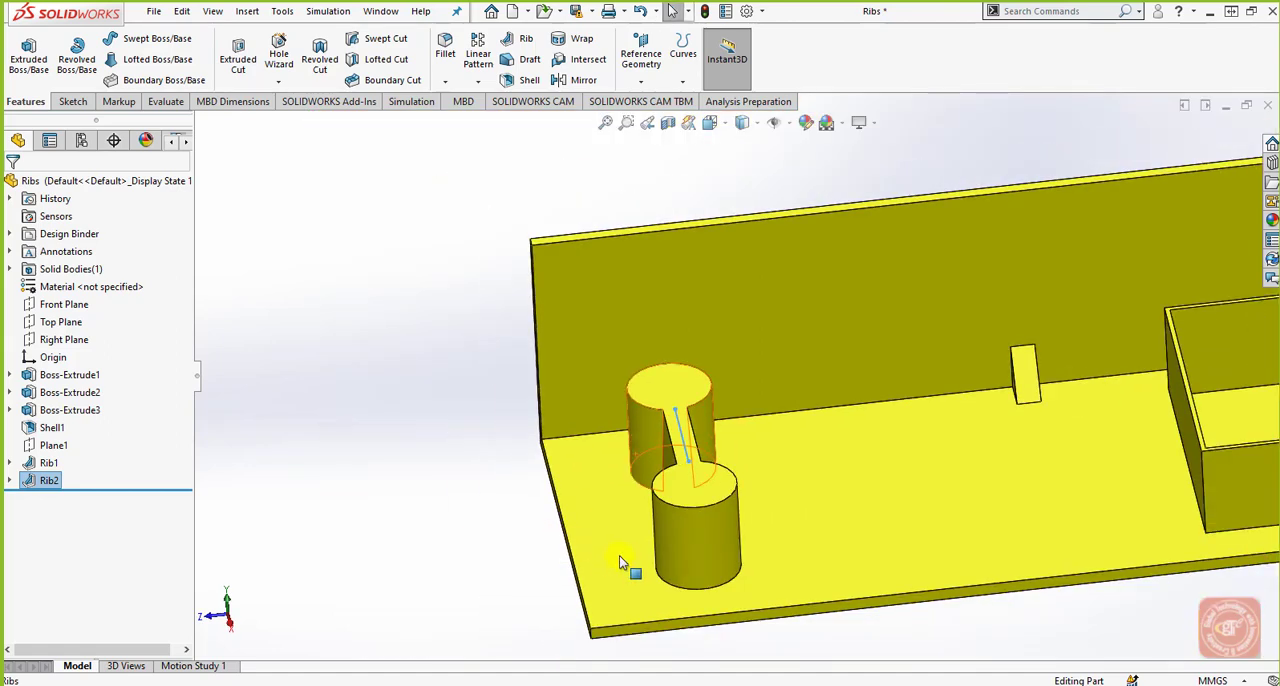
{"action": "middle_click_drag", "start_coordinate": [619, 556], "coordinate": [629, 592]}
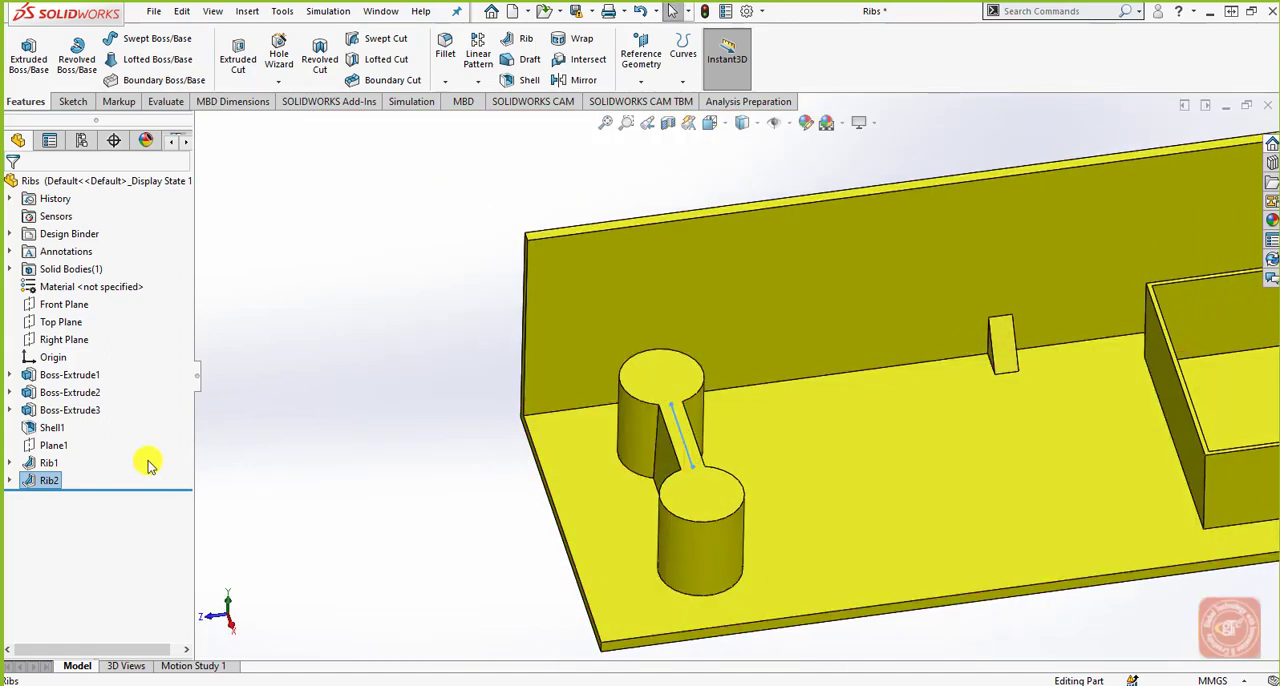
{"action": "left_click", "coordinate": [30, 479]}
{"action": "left_click", "coordinate": [52, 437]}
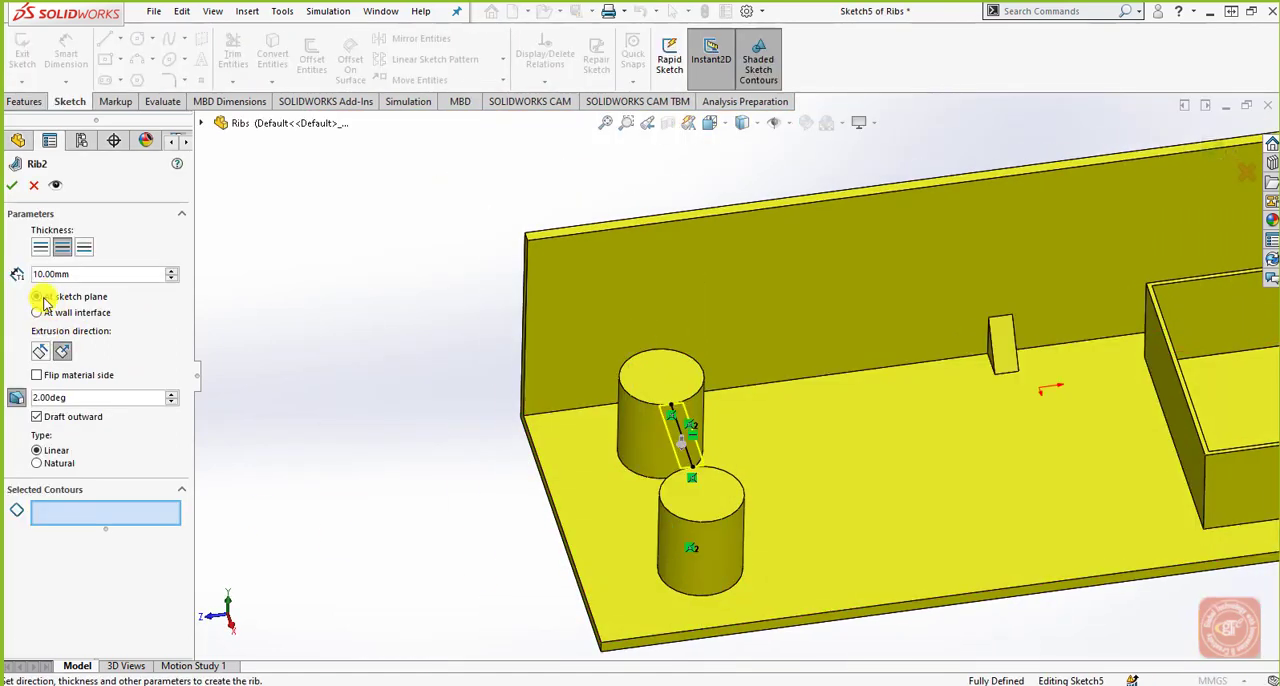
{"action": "left_click", "coordinate": [40, 247]}
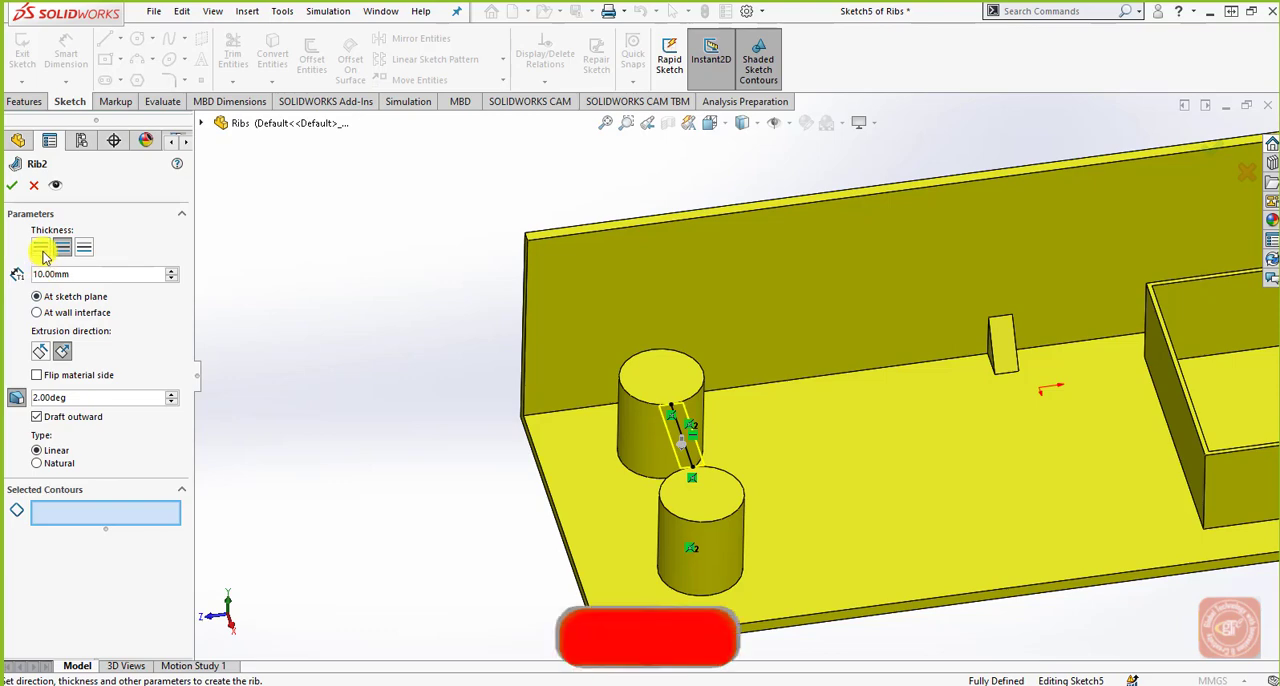
{"action": "left_click", "coordinate": [17, 186]}
{"action": "mouse_move", "coordinate": [566, 517]}
{"action": "middle_mouse_down"}
{"action": "mouse_move", "coordinate": [471, 537]}
{"action": "mouse_move", "coordinate": [562, 519]}
{"action": "mouse_move", "coordinate": [586, 529]}
{"action": "mouse_move", "coordinate": [560, 517]}
{"action": "mouse_move", "coordinate": [563, 460]}
{"action": "mouse_move", "coordinate": [622, 403]}
{"action": "mouse_move", "coordinate": [703, 443]}
{"action": "mouse_move", "coordinate": [594, 394]}
{"action": "mouse_move", "coordinate": [553, 443]}
{"action": "mouse_move", "coordinate": [574, 502]}
{"action": "middle_mouse_up"}
{"action": "scroll", "coordinate": [586, 496], "scroll_direction": "up", "scroll_amount": 3}
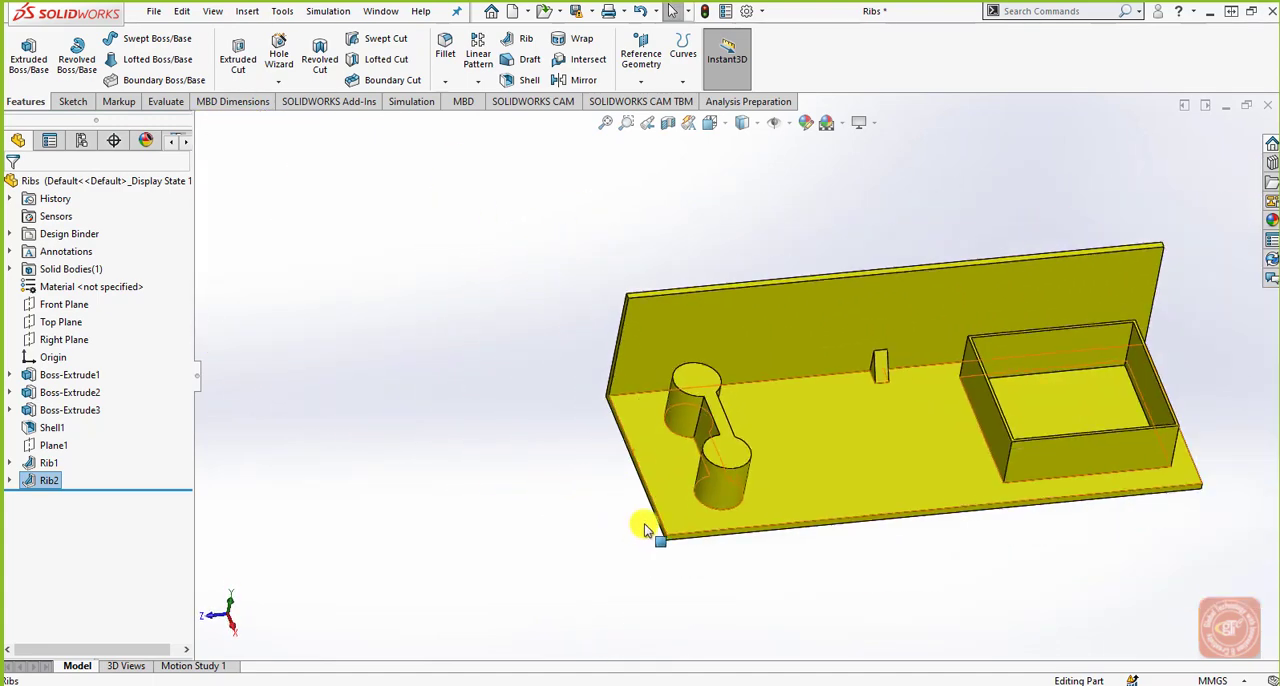
Start a sketch on Plane1, which cuts through the open box above the base plate.
{"action": "middle_click_drag", "start_coordinate": [645, 530], "coordinate": [774, 482]}
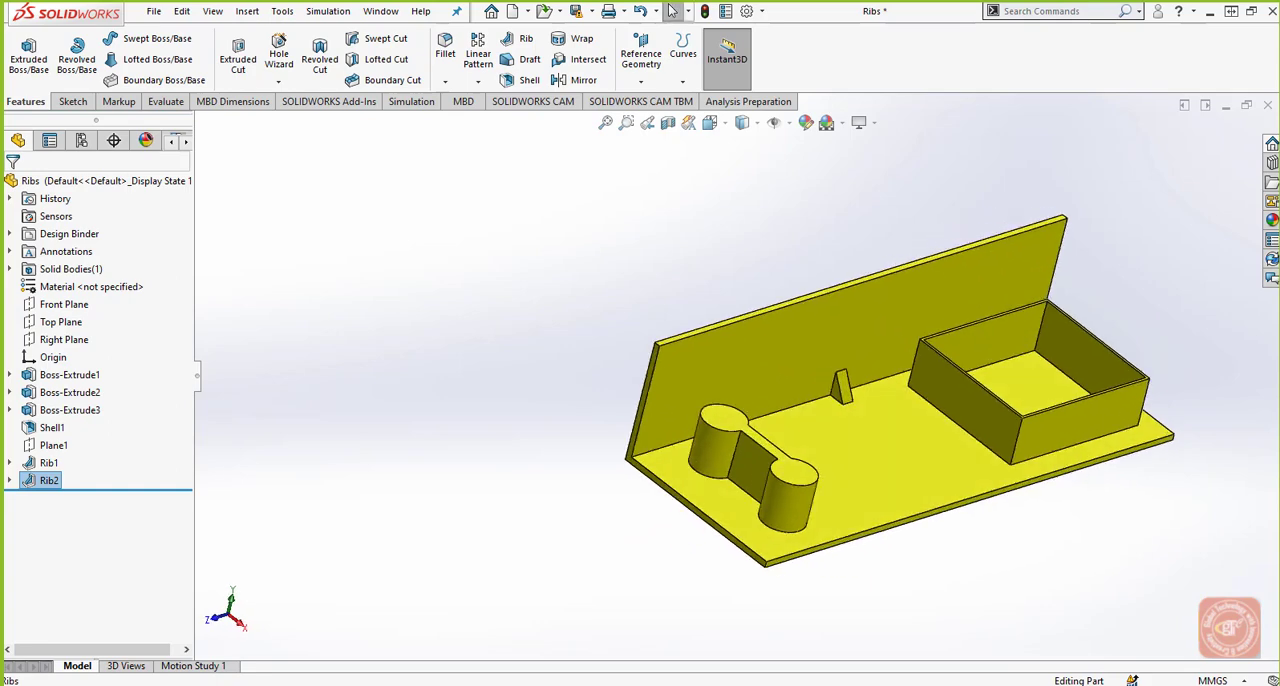
{"action": "middle_click_drag", "start_coordinate": [1074, 331], "coordinate": [1037, 420]}
{"action": "scroll", "coordinate": [1014, 429], "scroll_direction": "down", "scroll_amount": 3}
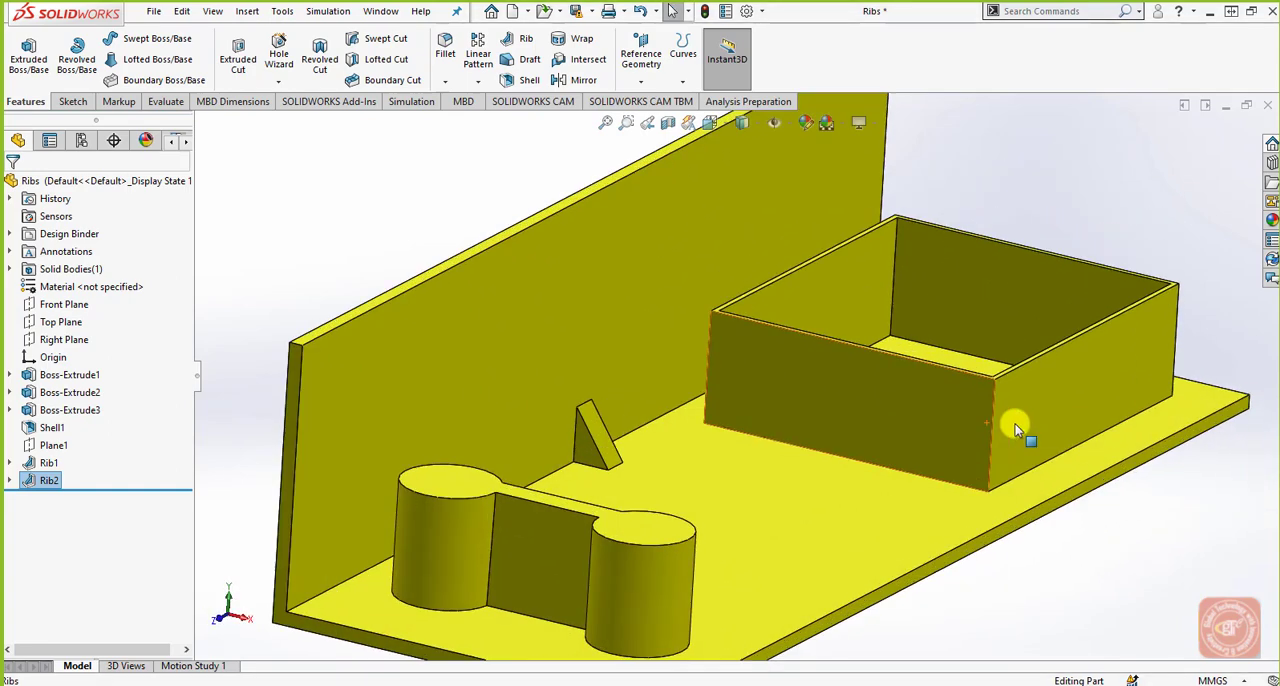
{"action": "left_click", "coordinate": [55, 445]}
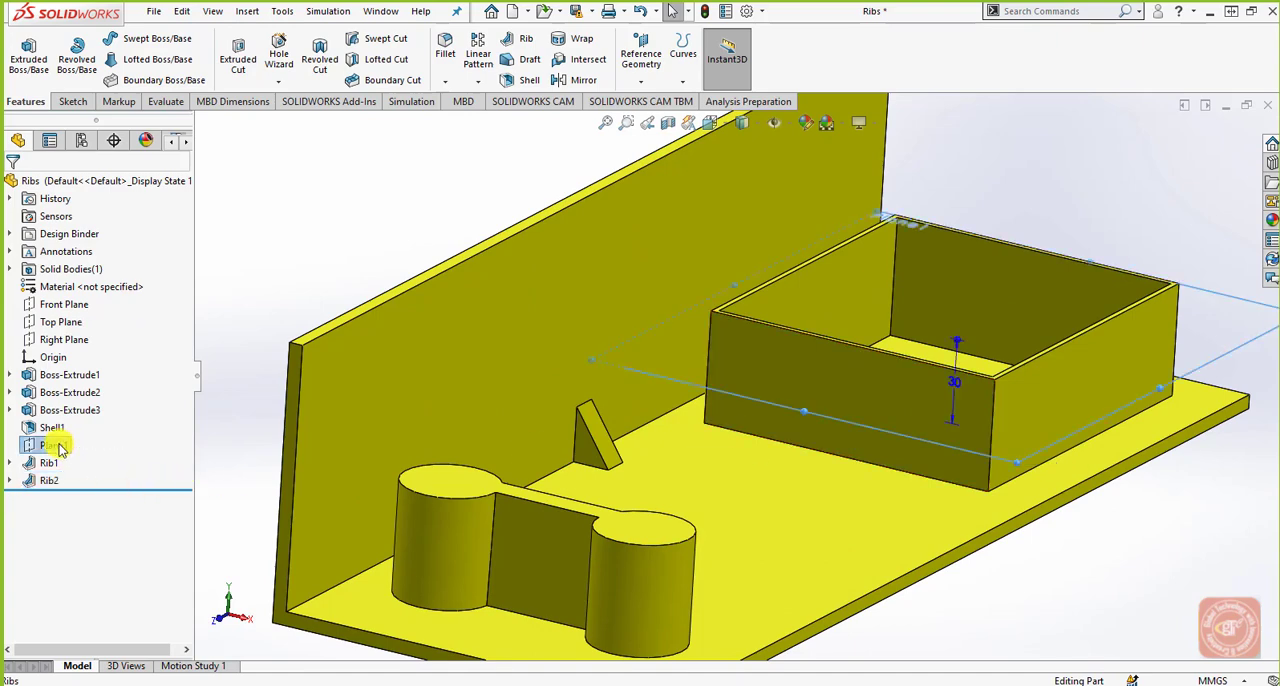
{"action": "middle_click_drag", "start_coordinate": [757, 491], "coordinate": [591, 366]}
{"action": "left_click", "coordinate": [72, 101]}
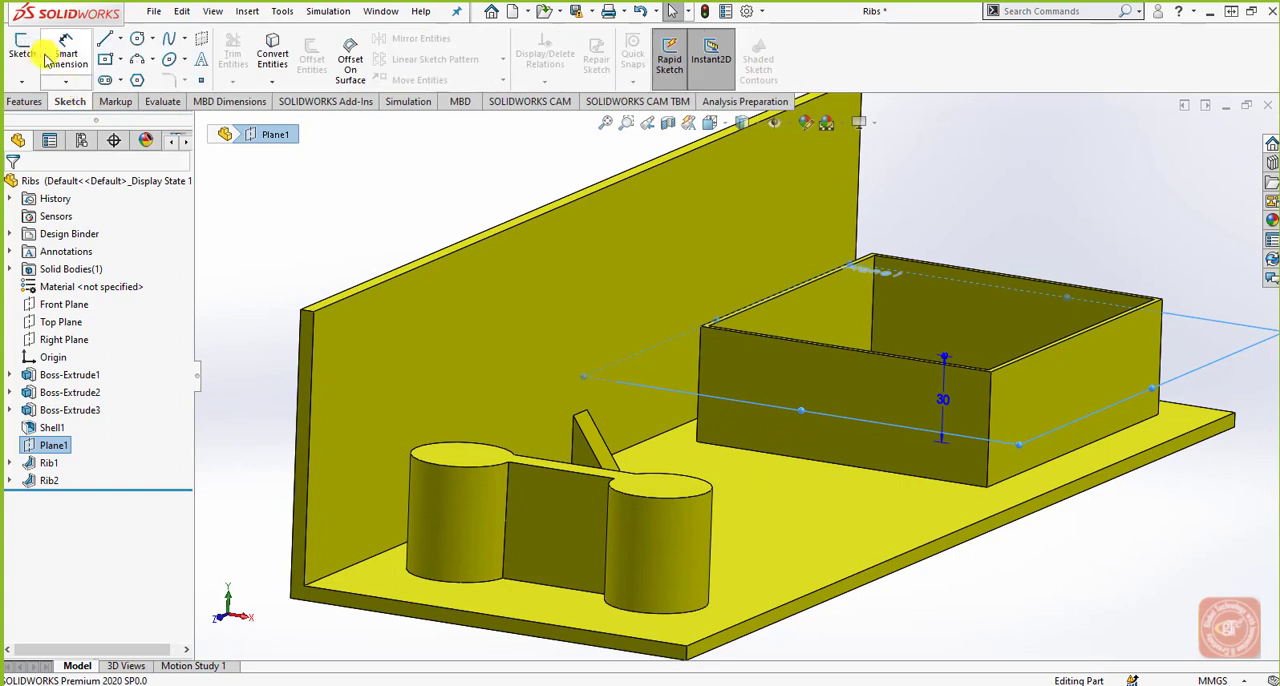
{"action": "left_click", "coordinate": [24, 52]}
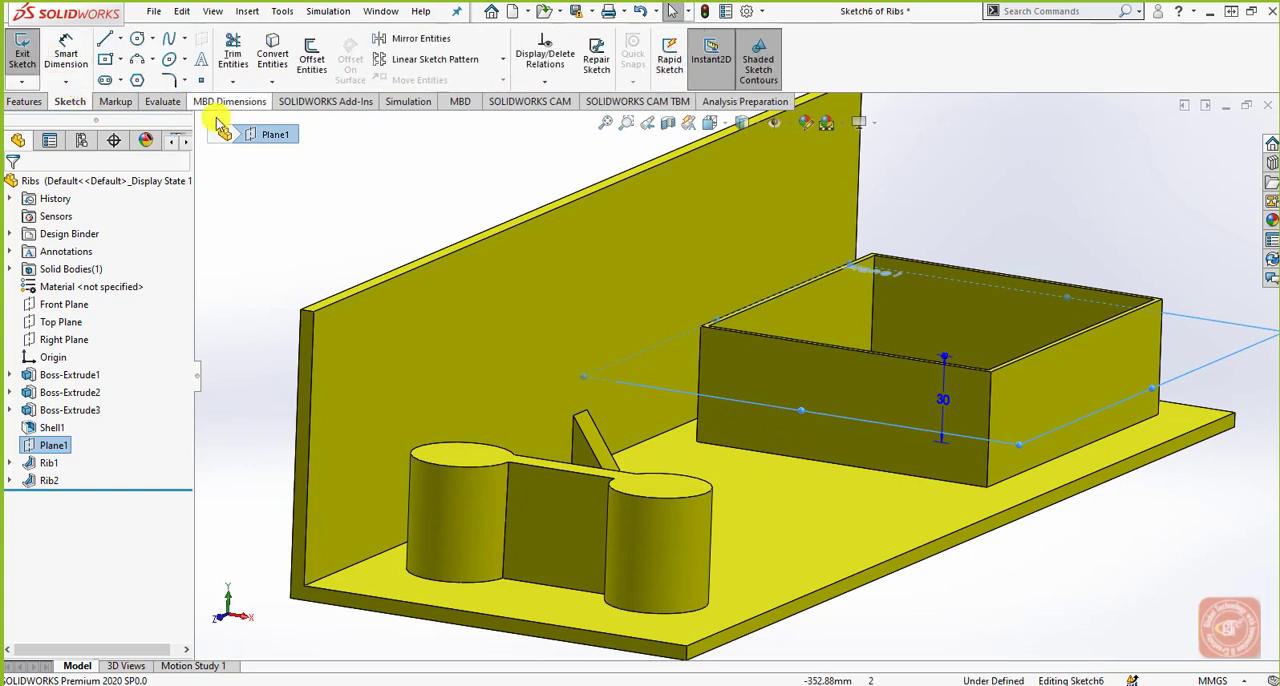
Sketch an open line chain between the box's opposite inner walls: horizontal segment, slanted segment about 81 mm long, short vertical, and horizontal segment.
{"action": "left_click", "coordinate": [105, 39]}
{"action": "left_click", "coordinate": [711, 123]}
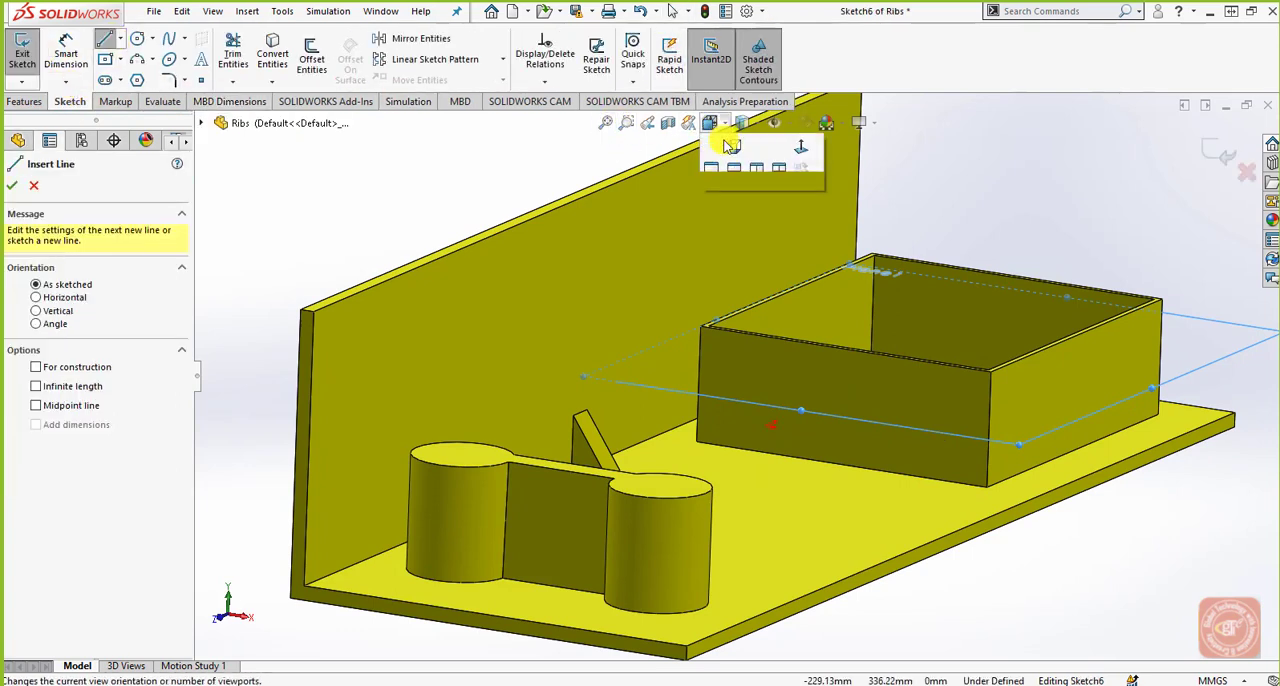
{"action": "left_click", "coordinate": [794, 199]}
{"action": "scroll", "coordinate": [712, 287], "scroll_direction": "down", "scroll_amount": 2}
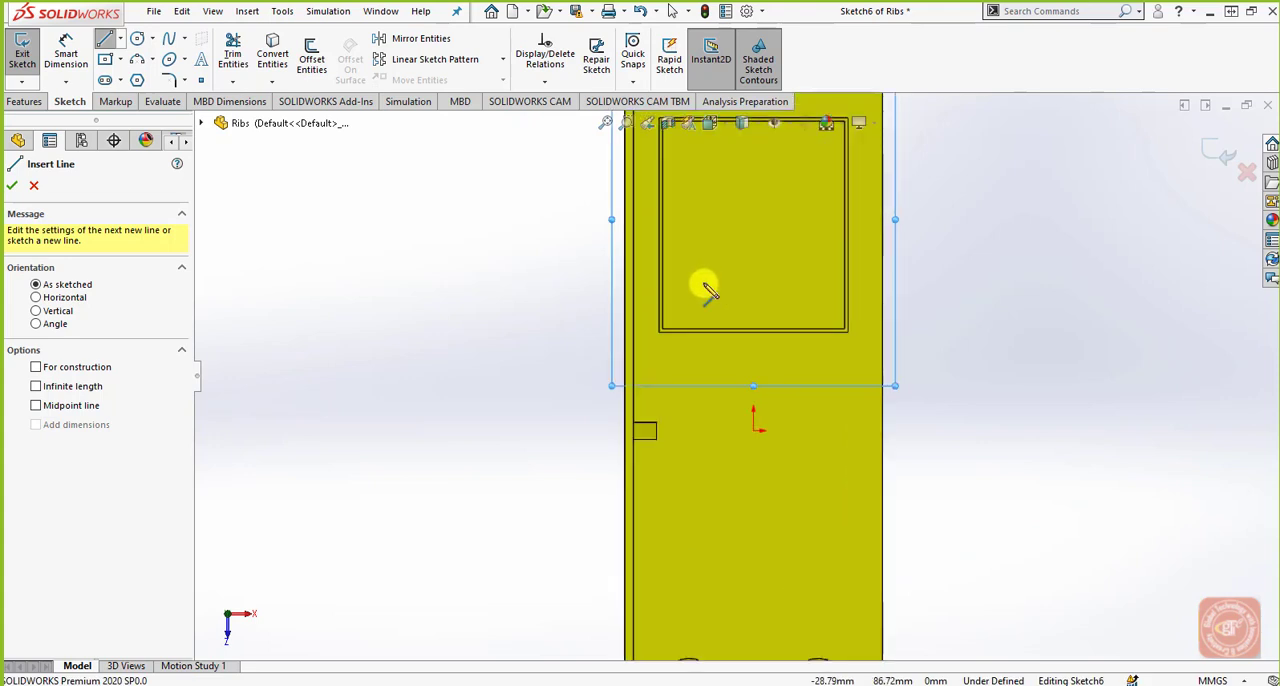
{"action": "scroll", "coordinate": [718, 233], "scroll_direction": "up", "scroll_amount": 1}
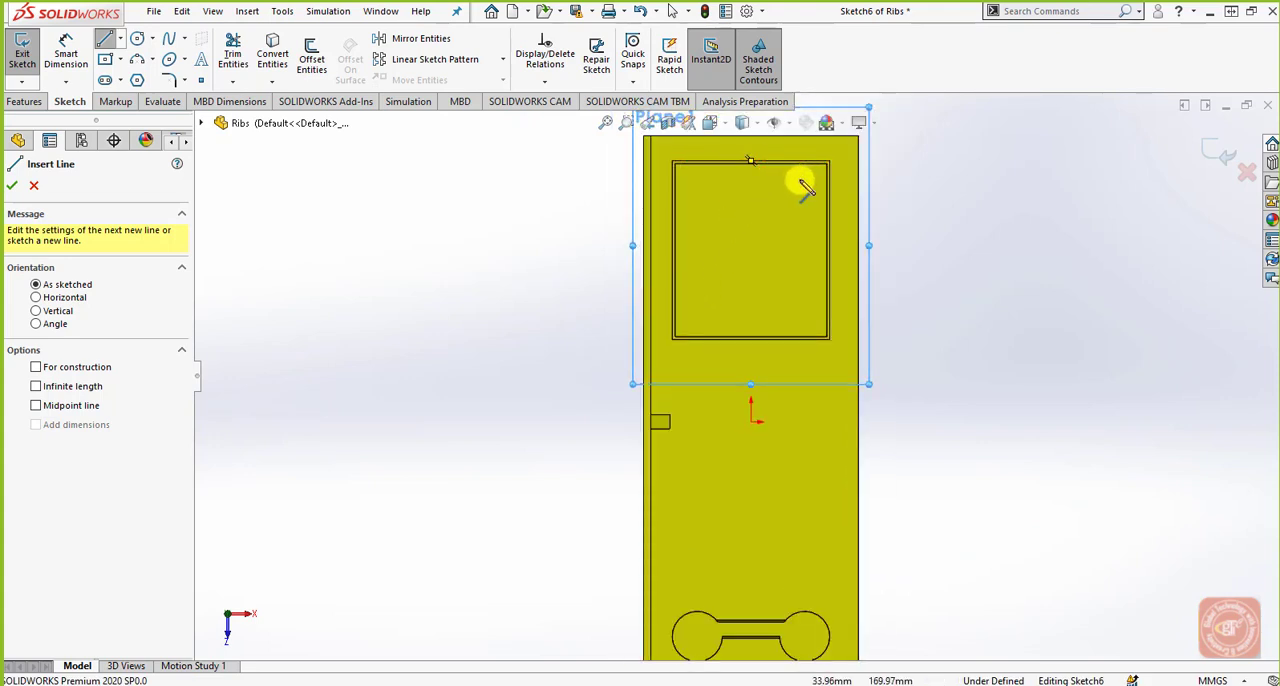
{"action": "scroll", "coordinate": [802, 184], "scroll_direction": "down", "scroll_amount": 2}
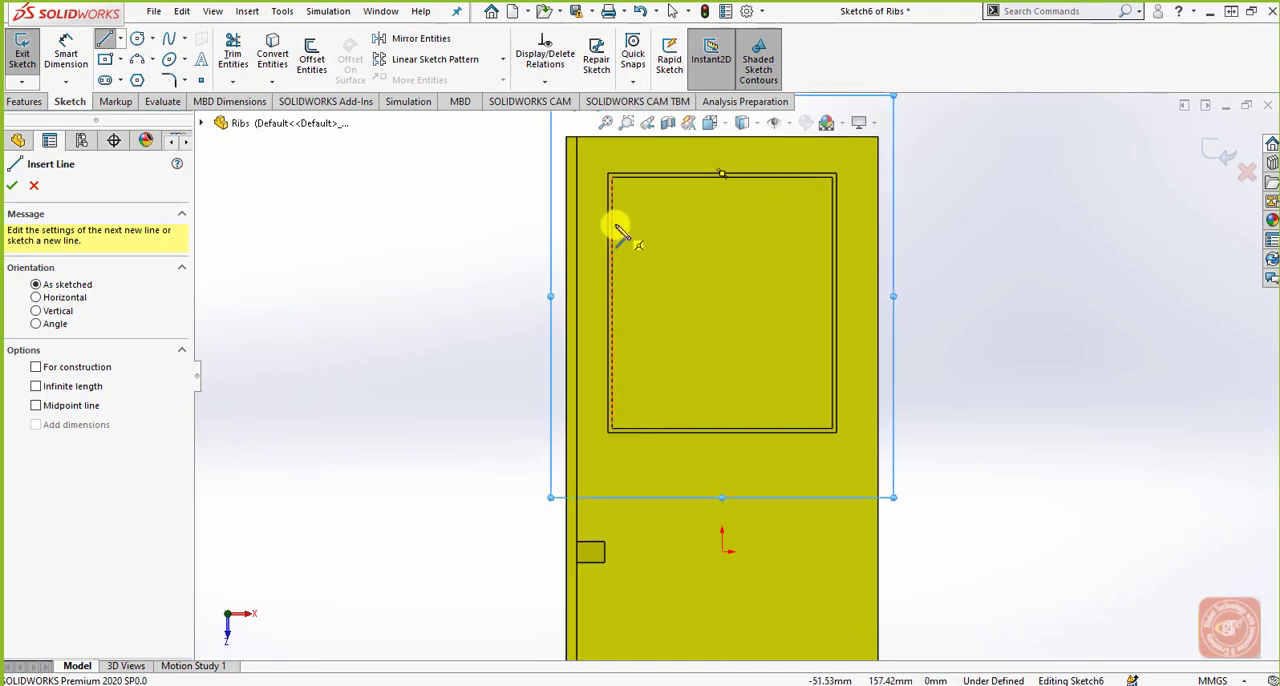
{"action": "left_click", "coordinate": [613, 208]}
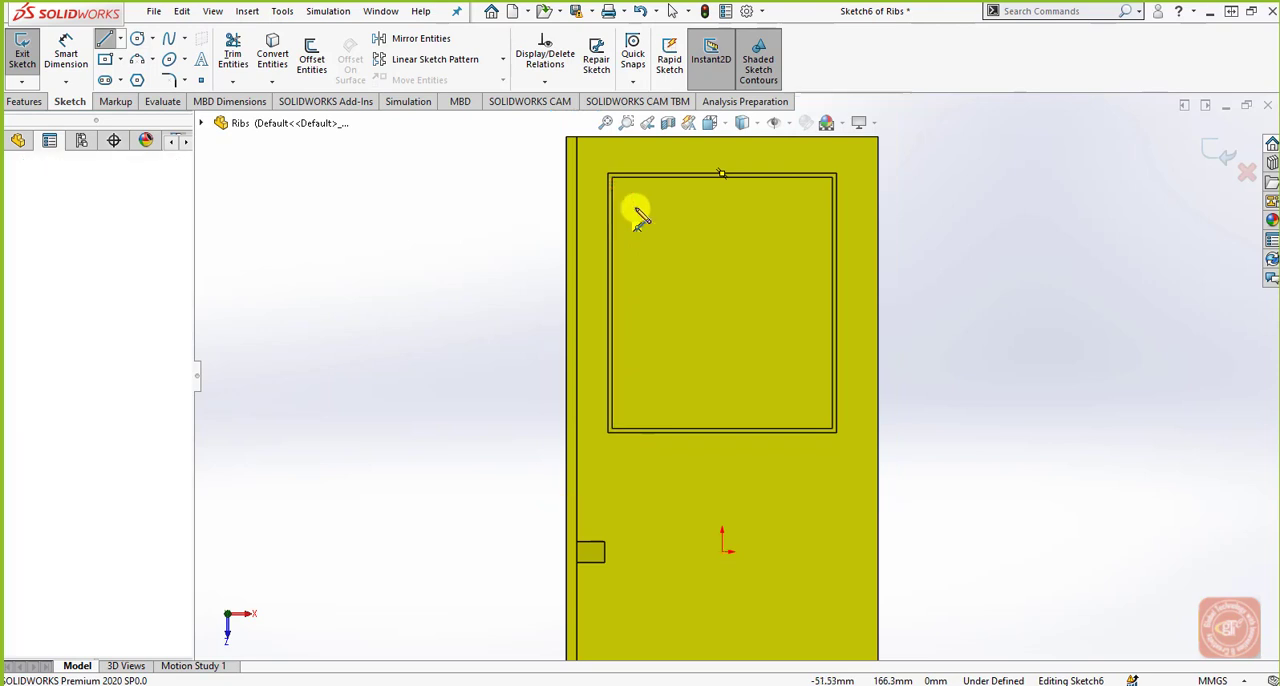
{"action": "left_click", "coordinate": [663, 206]}
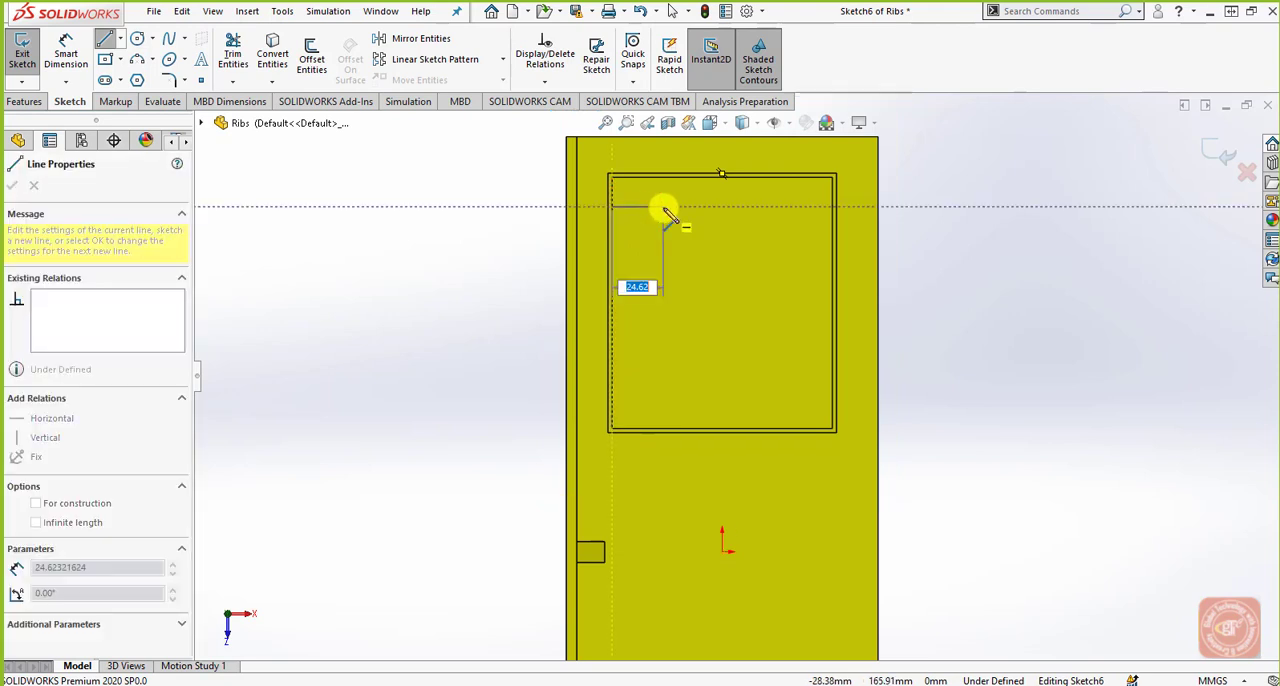
{"action": "left_click", "coordinate": [747, 352]}
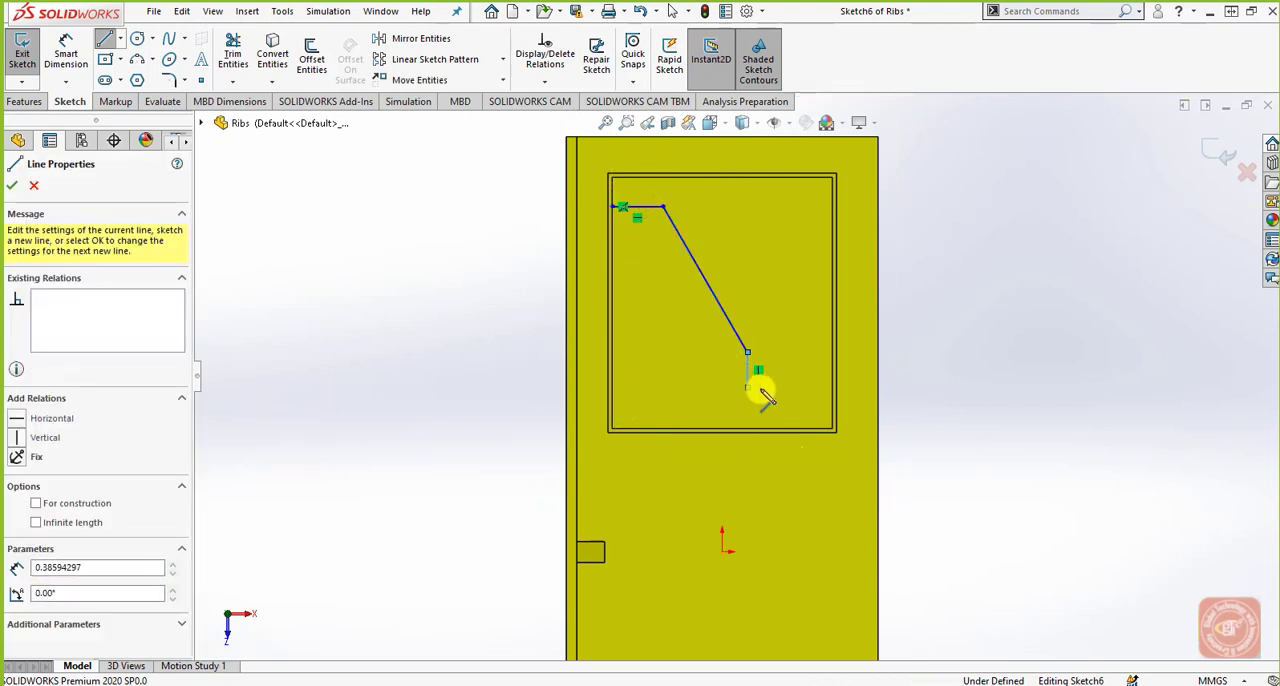
{"action": "left_click", "coordinate": [836, 387]}
{"action": "right_click", "coordinate": [926, 362]}
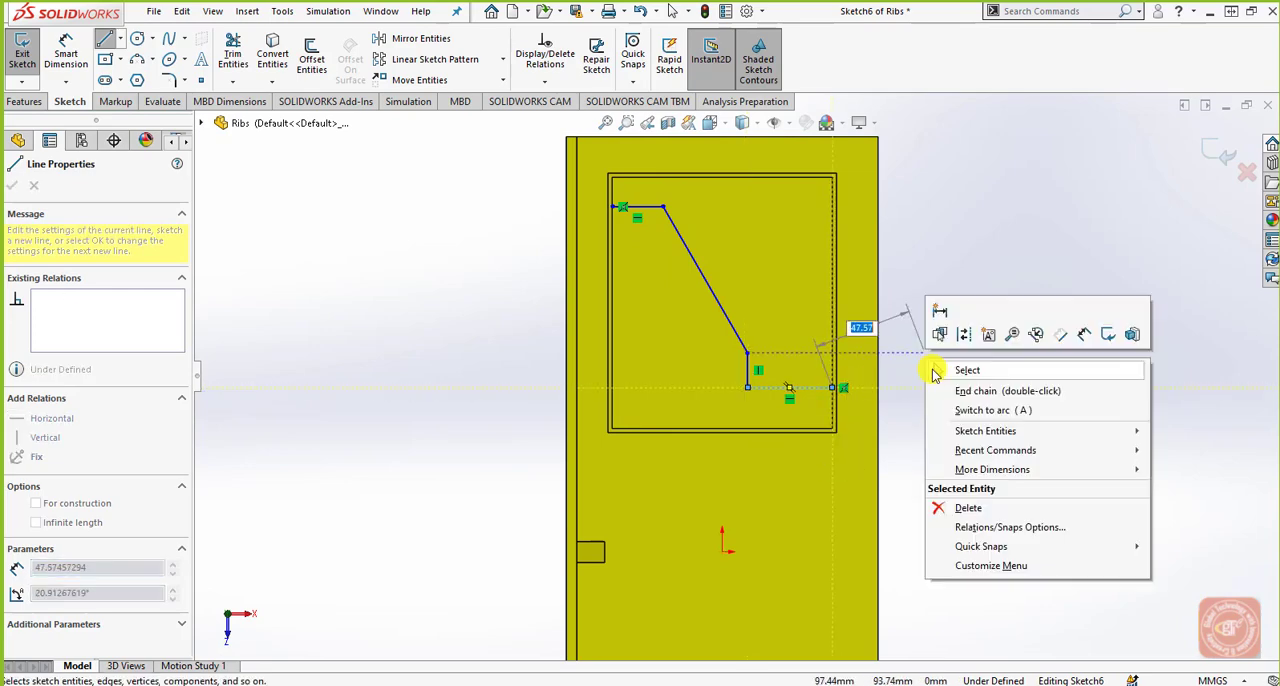
{"action": "left_click", "coordinate": [945, 366]}
Create a rib inside the box from the line chain, 10 mm thick on both sides, parallel to the sketch and without draft.
{"action": "key", "text": "z"}
{"action": "middle_click_drag", "start_coordinate": [879, 450], "coordinate": [846, 212]}
{"action": "middle_click_drag", "start_coordinate": [786, 403], "coordinate": [746, 383]}
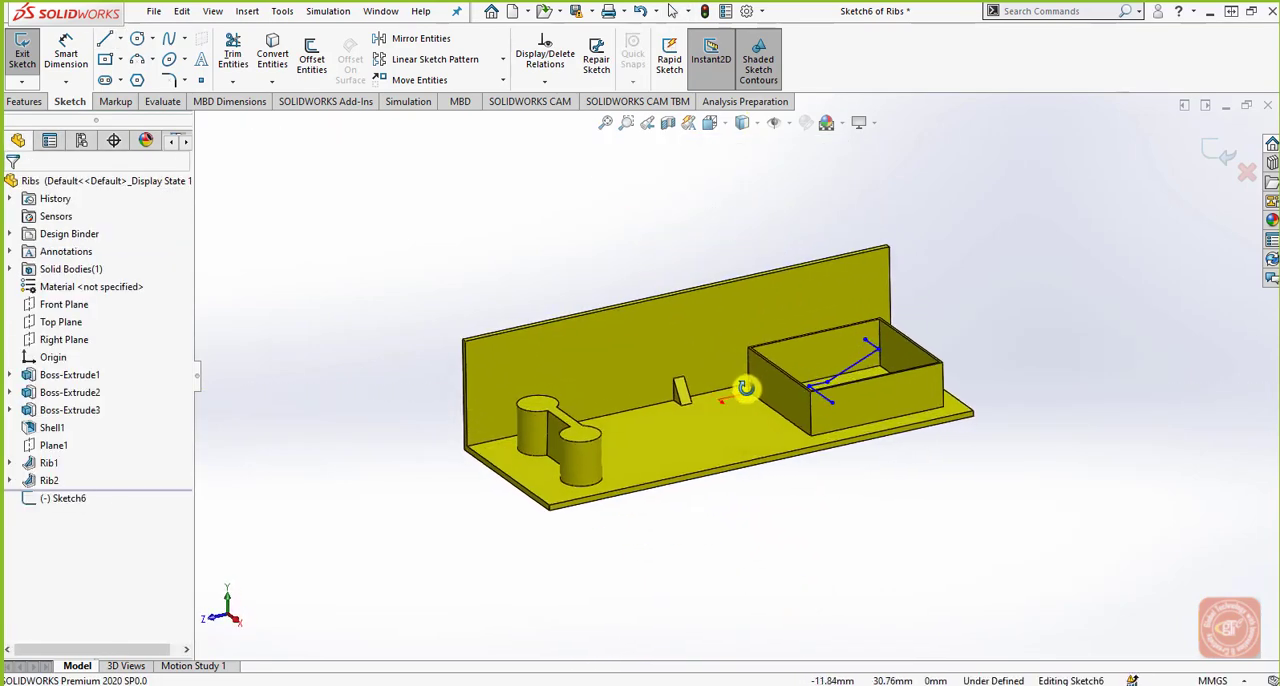
{"action": "scroll", "coordinate": [849, 398], "scroll_direction": "down", "scroll_amount": 5}
{"action": "scroll", "coordinate": [838, 368], "scroll_direction": "down", "scroll_amount": 3}
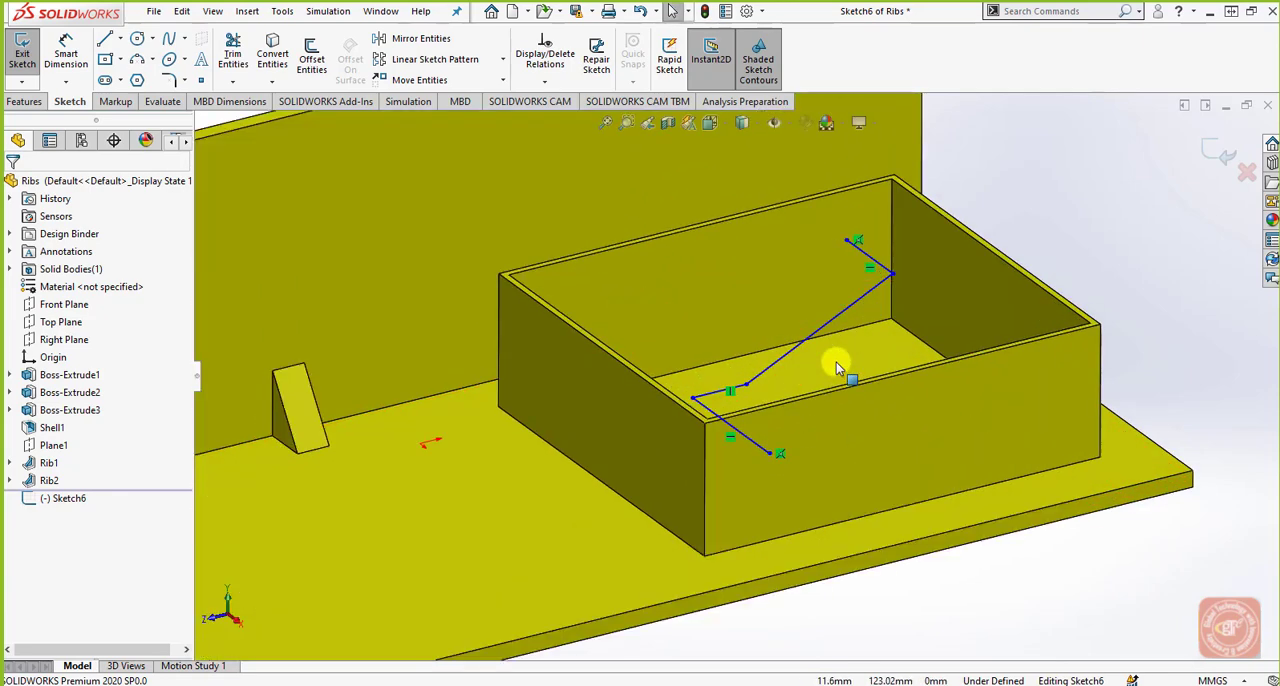
{"action": "left_click", "coordinate": [24, 101]}
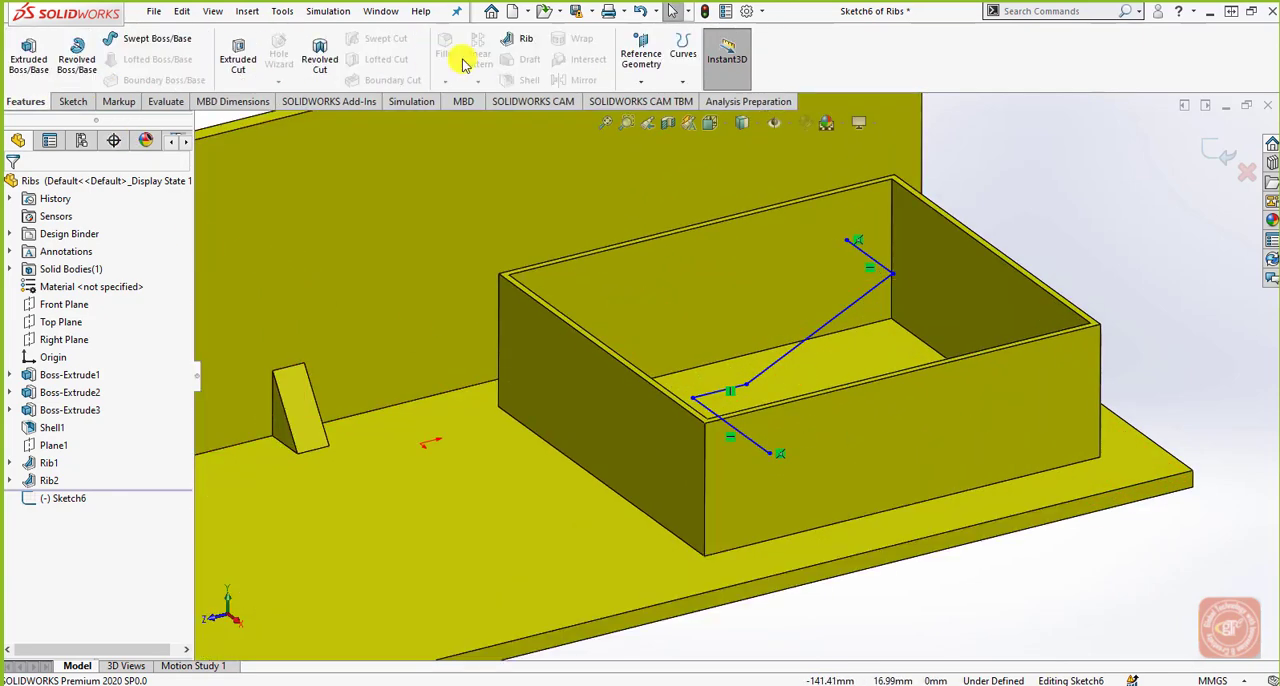
{"action": "left_click", "coordinate": [521, 44]}
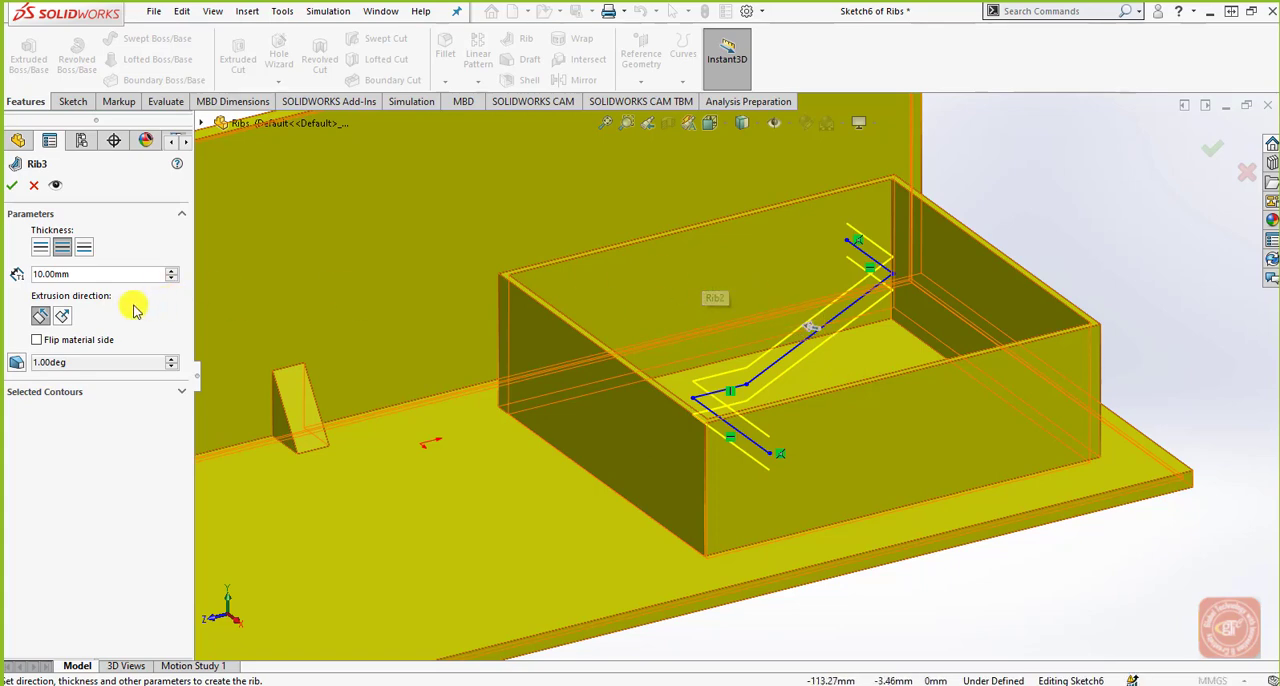
{"action": "left_click", "coordinate": [14, 187]}
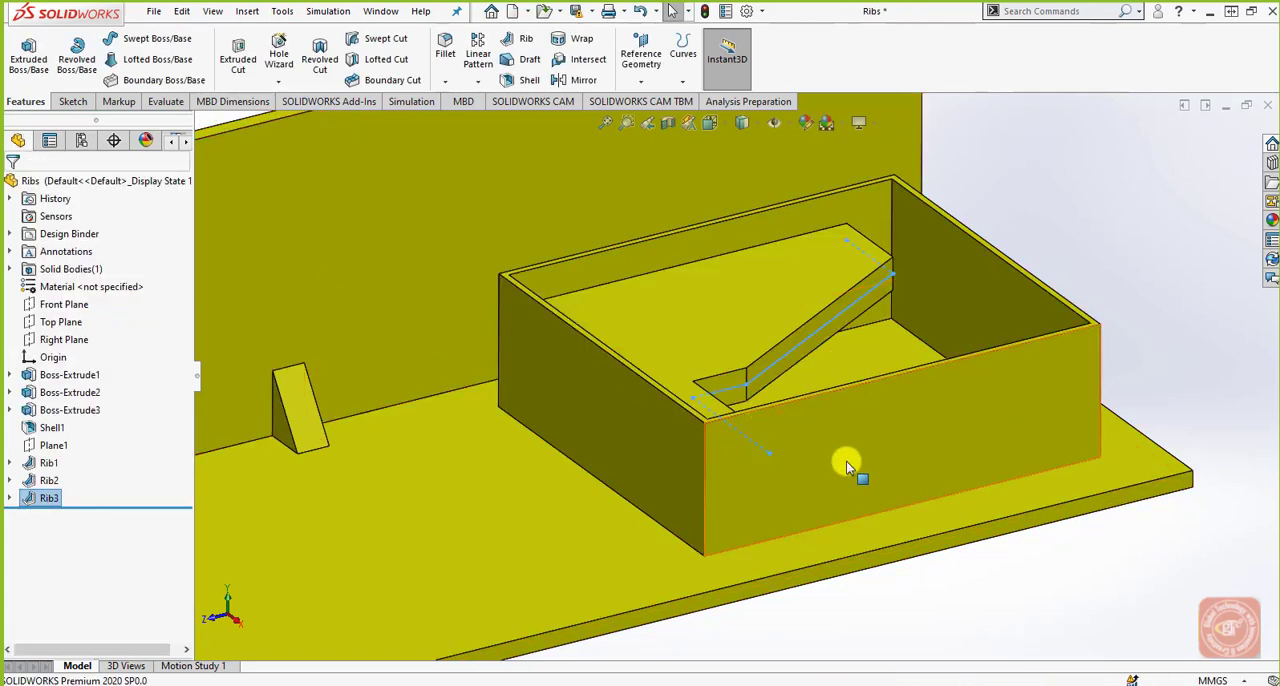
Edit the box rib to extrude normal to the sketch as Linear type, with 2 degree outward draft at the sketch plane.
{"action": "middle_click_drag", "start_coordinate": [846, 543], "coordinate": [717, 429]}
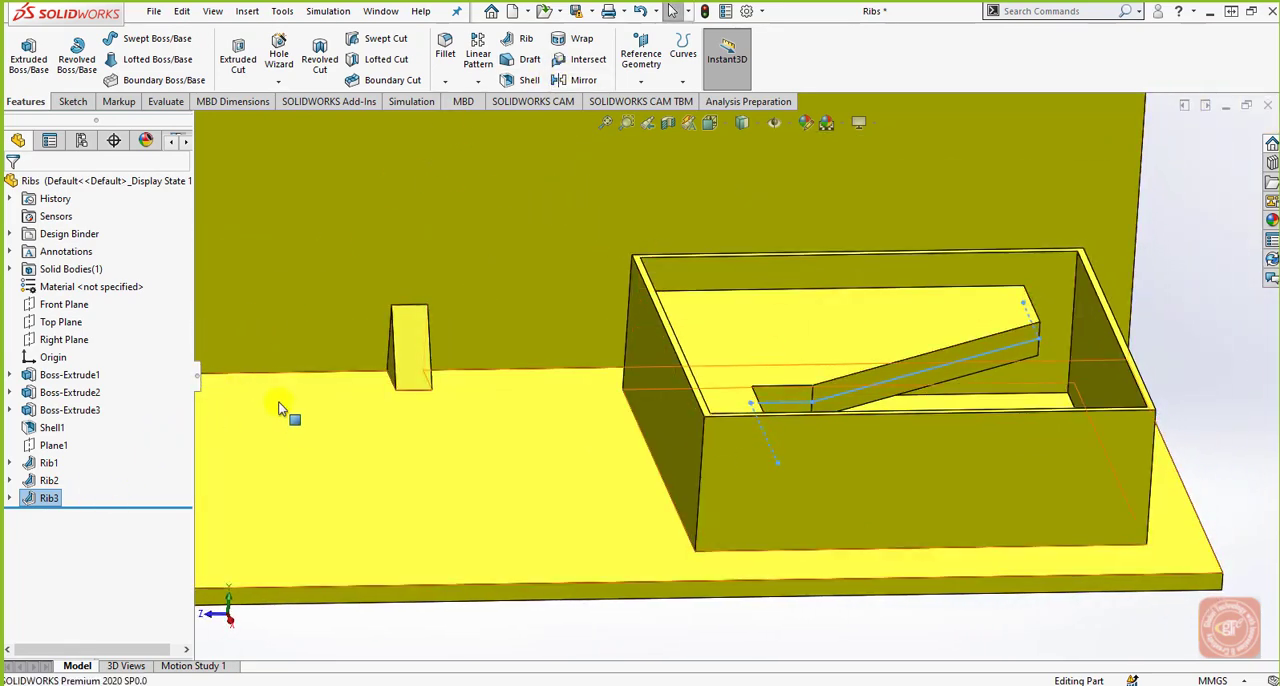
{"action": "left_click", "coordinate": [47, 496]}
{"action": "left_click", "coordinate": [56, 453]}
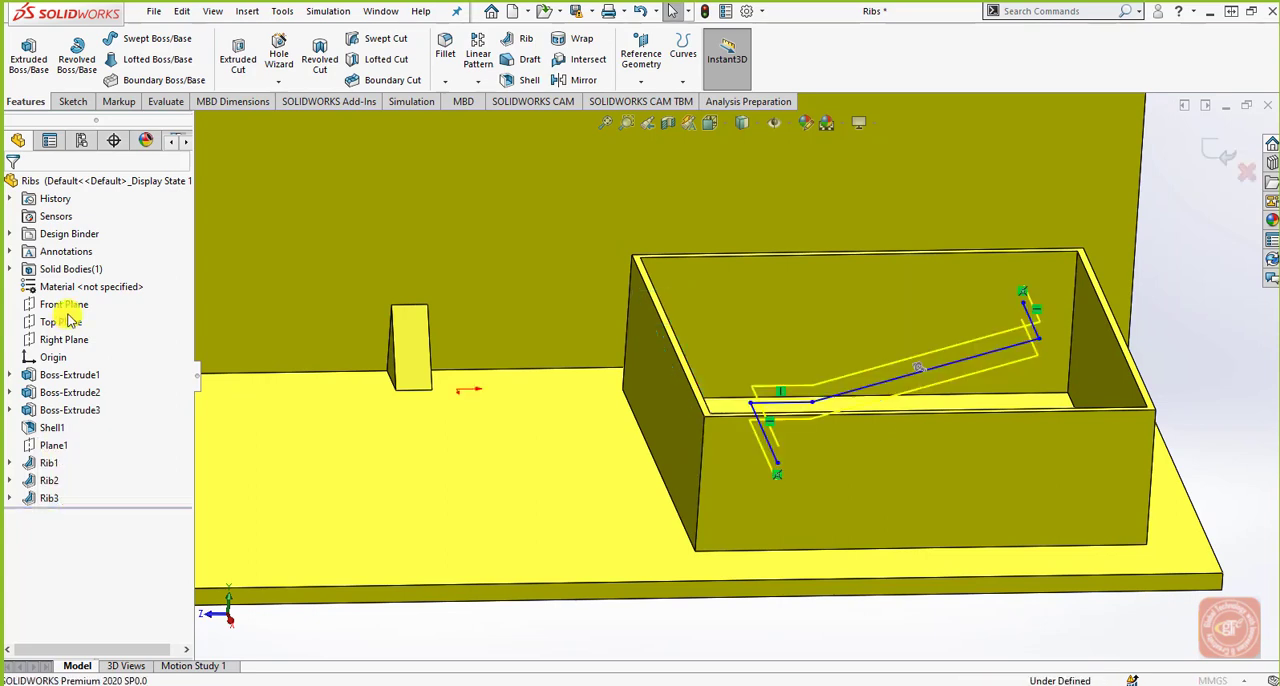
{"action": "left_click", "coordinate": [64, 317]}
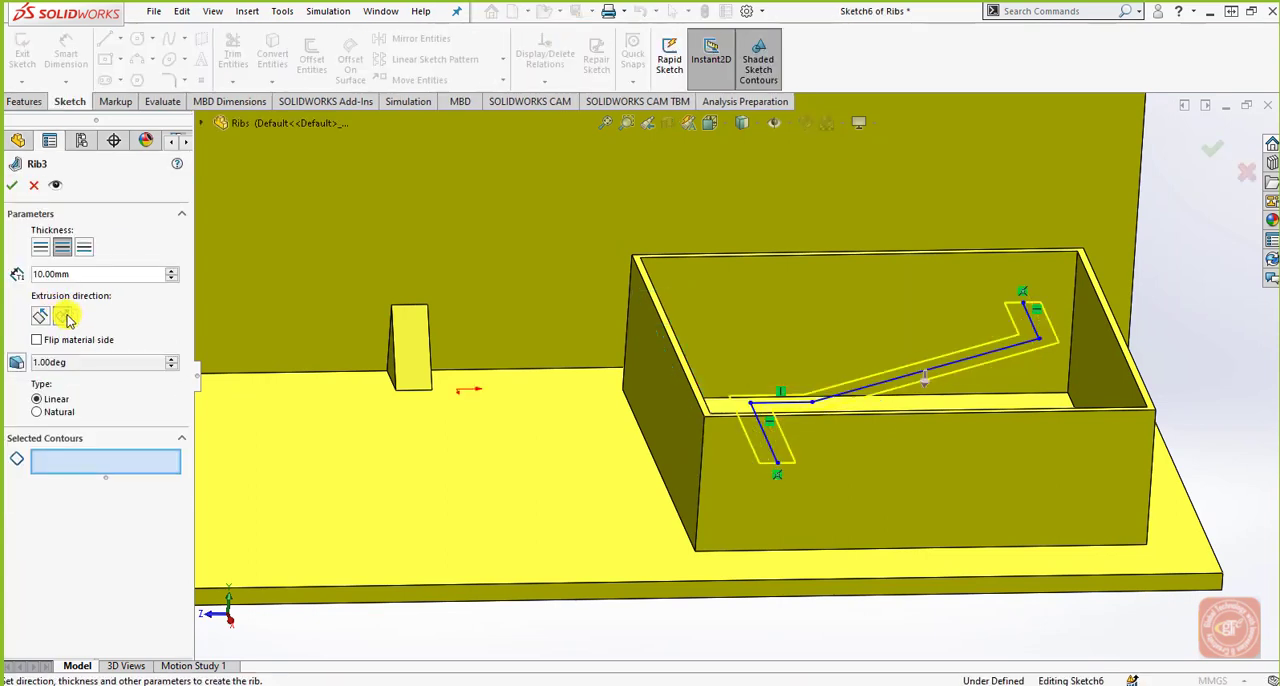
{"action": "left_click", "coordinate": [16, 364]}
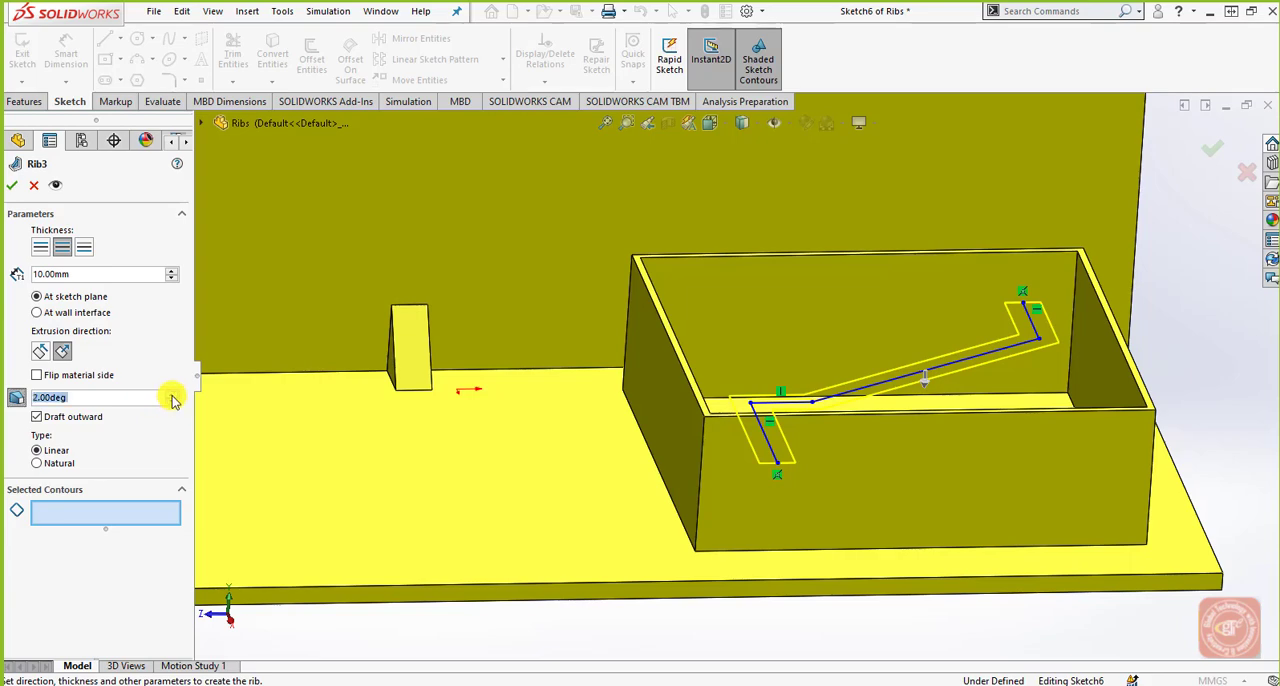
{"action": "left_click", "coordinate": [12, 185]}
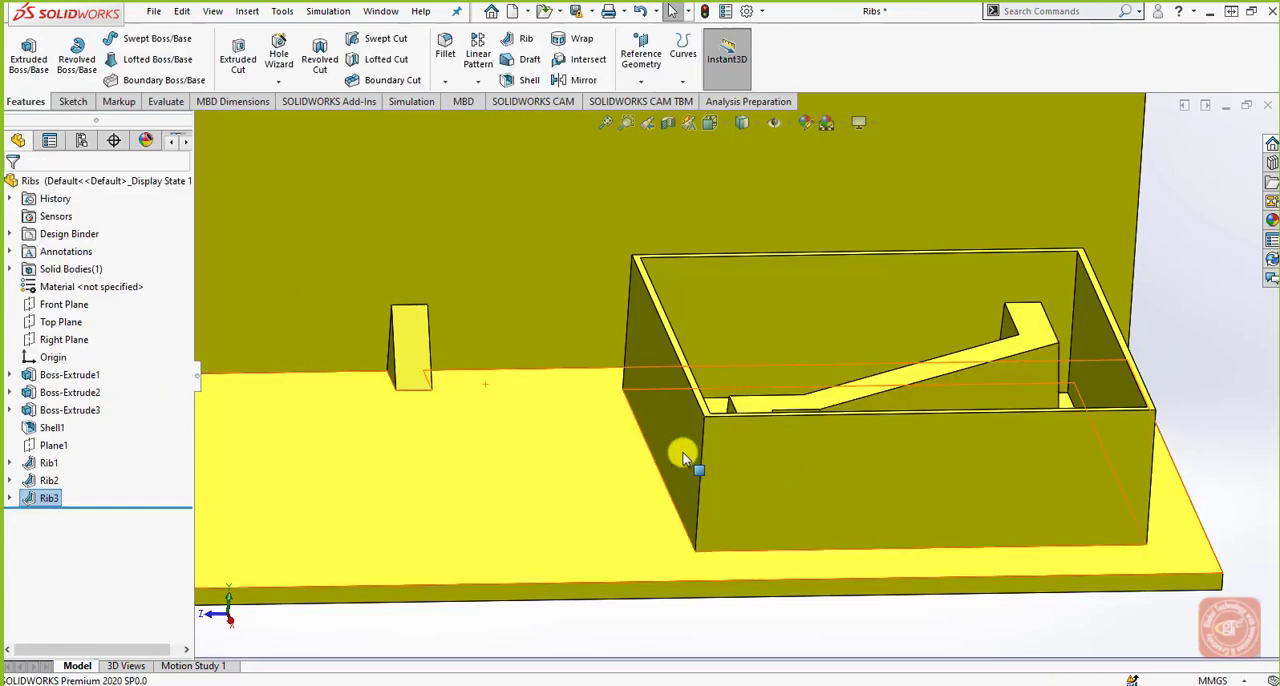
{"action": "middle_click_drag", "start_coordinate": [709, 414], "coordinate": [734, 571]}
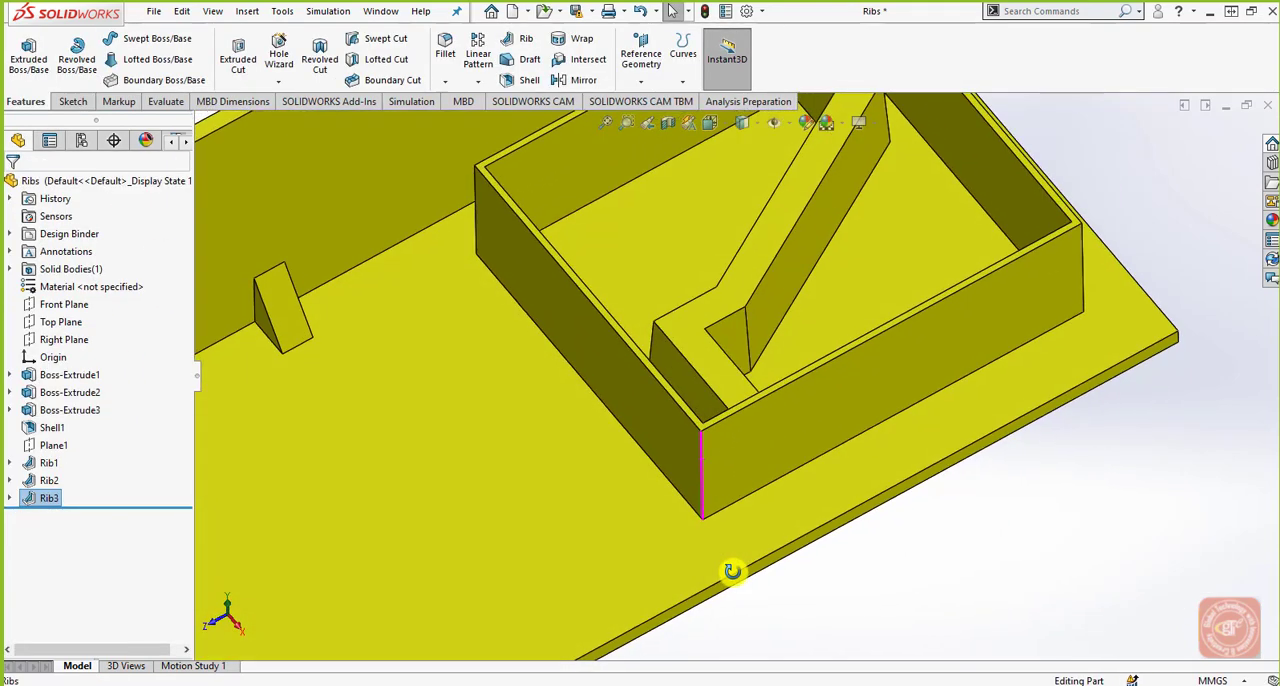
{"action": "scroll", "coordinate": [757, 472], "scroll_direction": "up", "scroll_amount": 5}
{"action": "middle_click_drag", "start_coordinate": [686, 491], "coordinate": [682, 432]}
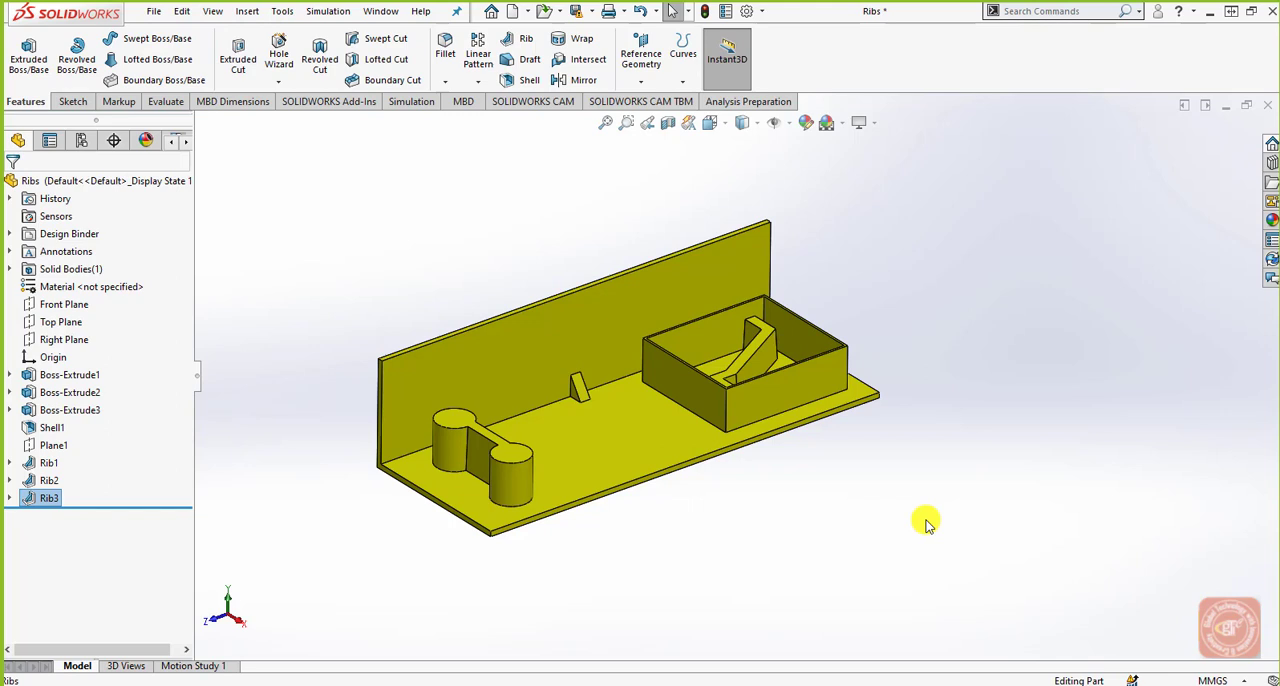